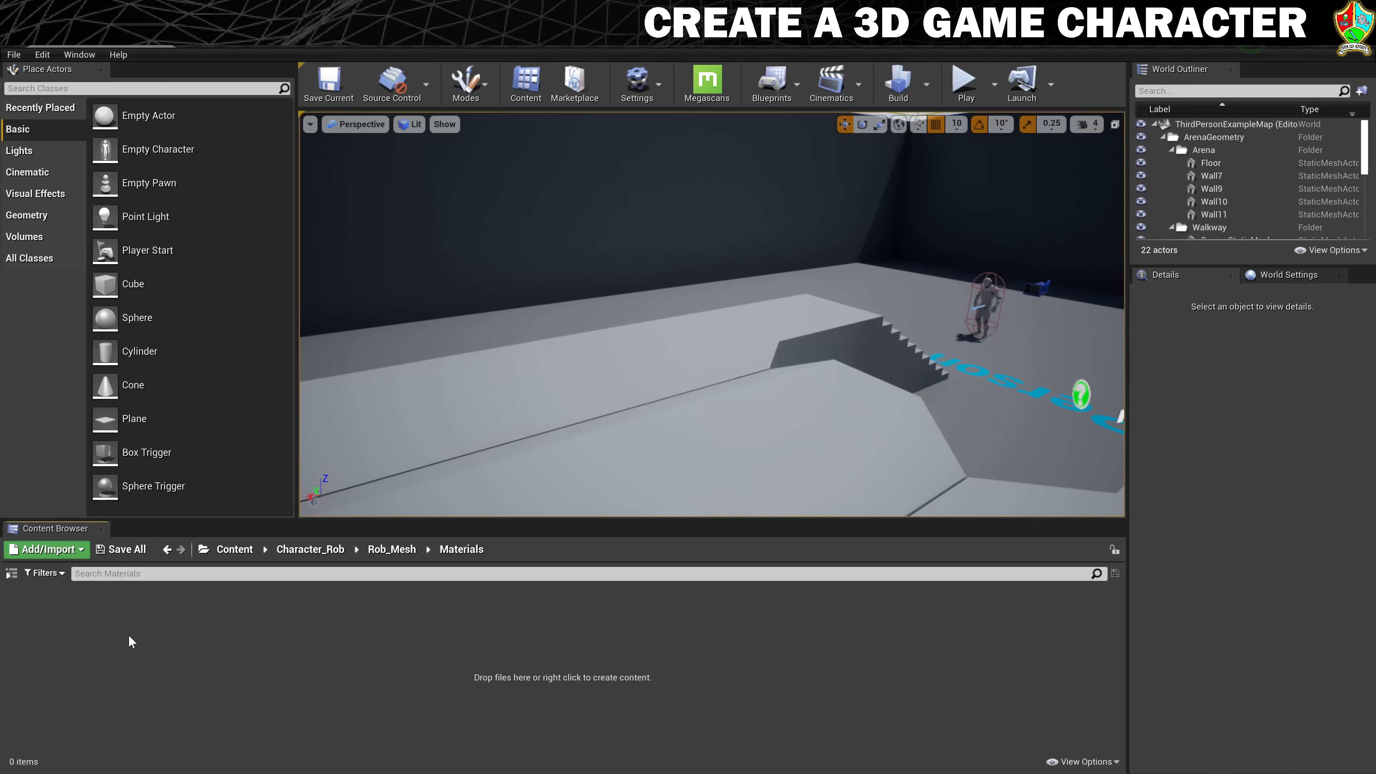
# - Import HeadTexture from the Exported folder into the character's Materials folder and save the new texture asset
pyautogui.click(47, 549)
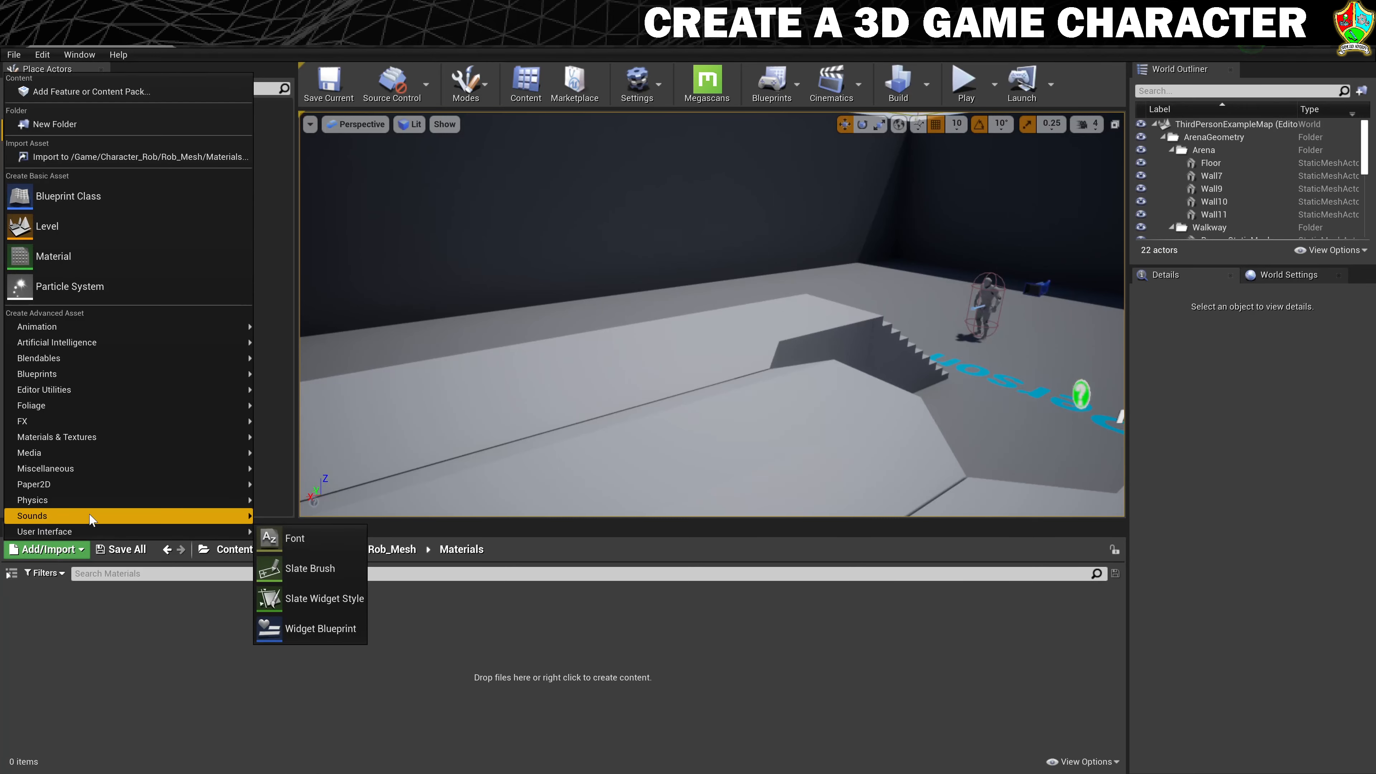
pyautogui.click(145, 156)
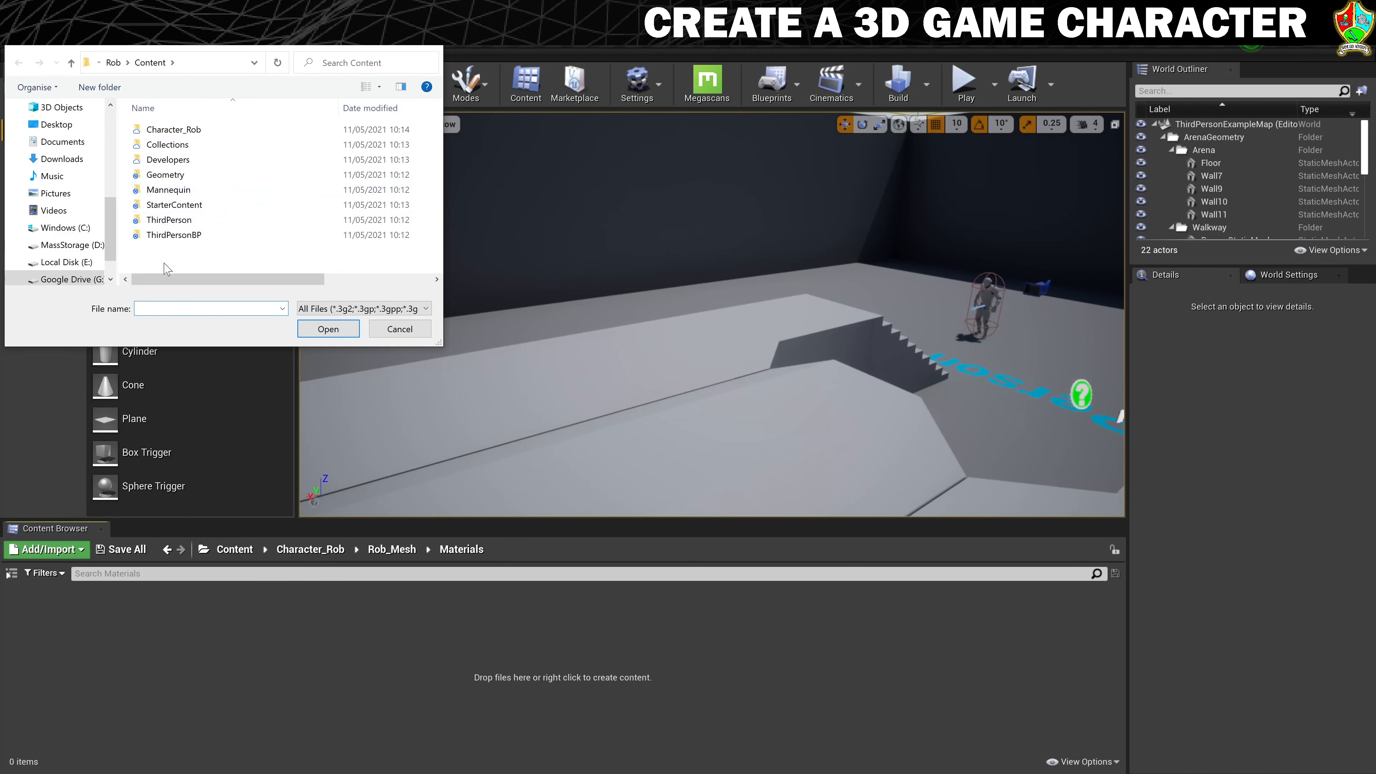
pyautogui.click(113, 62)
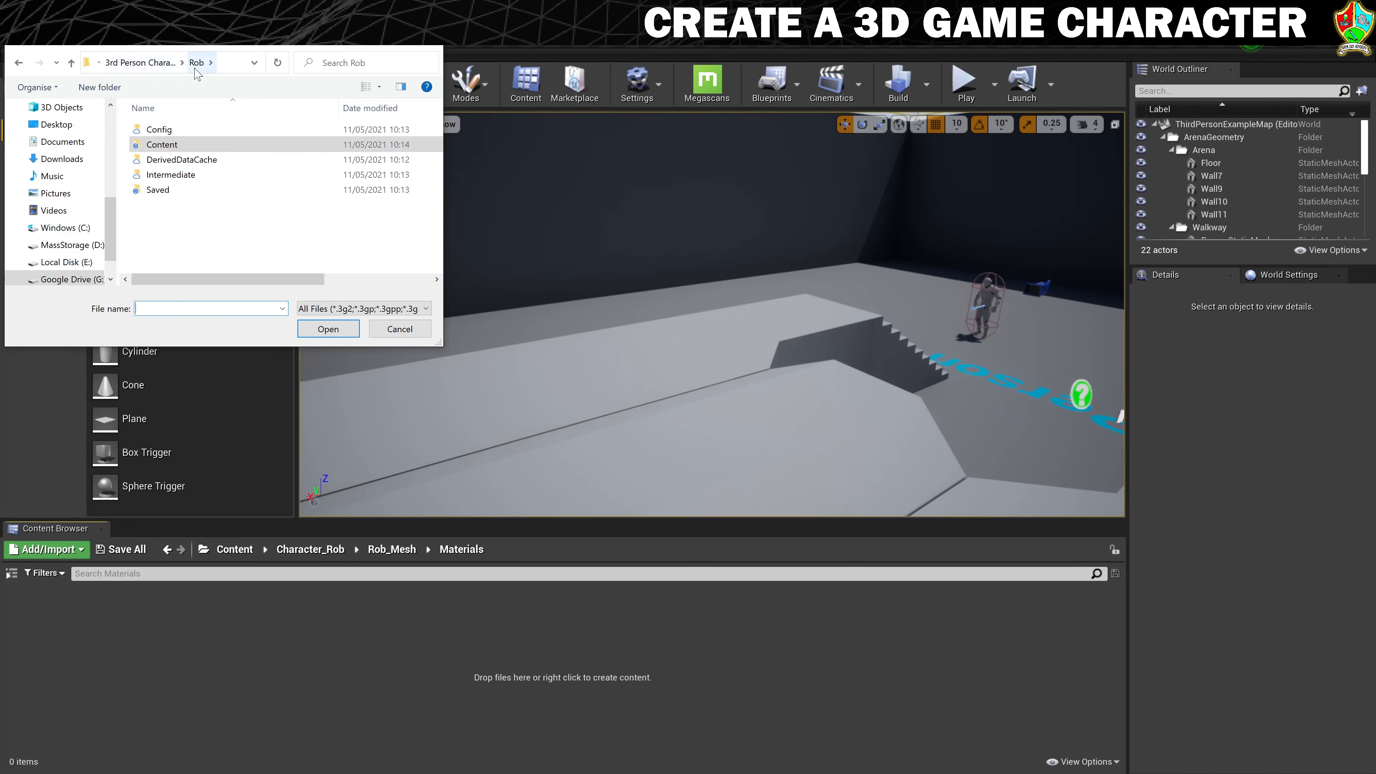
pyautogui.click(140, 63)
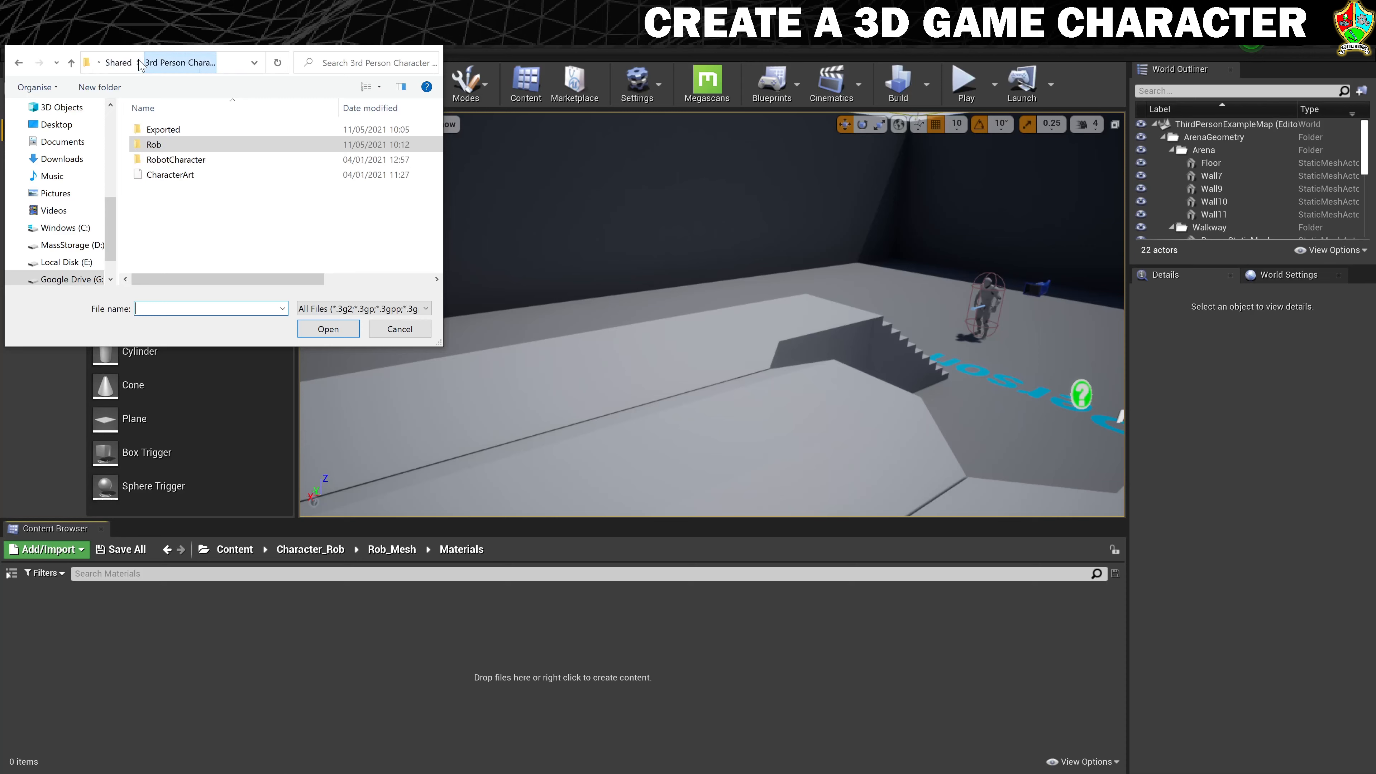
pyautogui.doubleClick(162, 129)
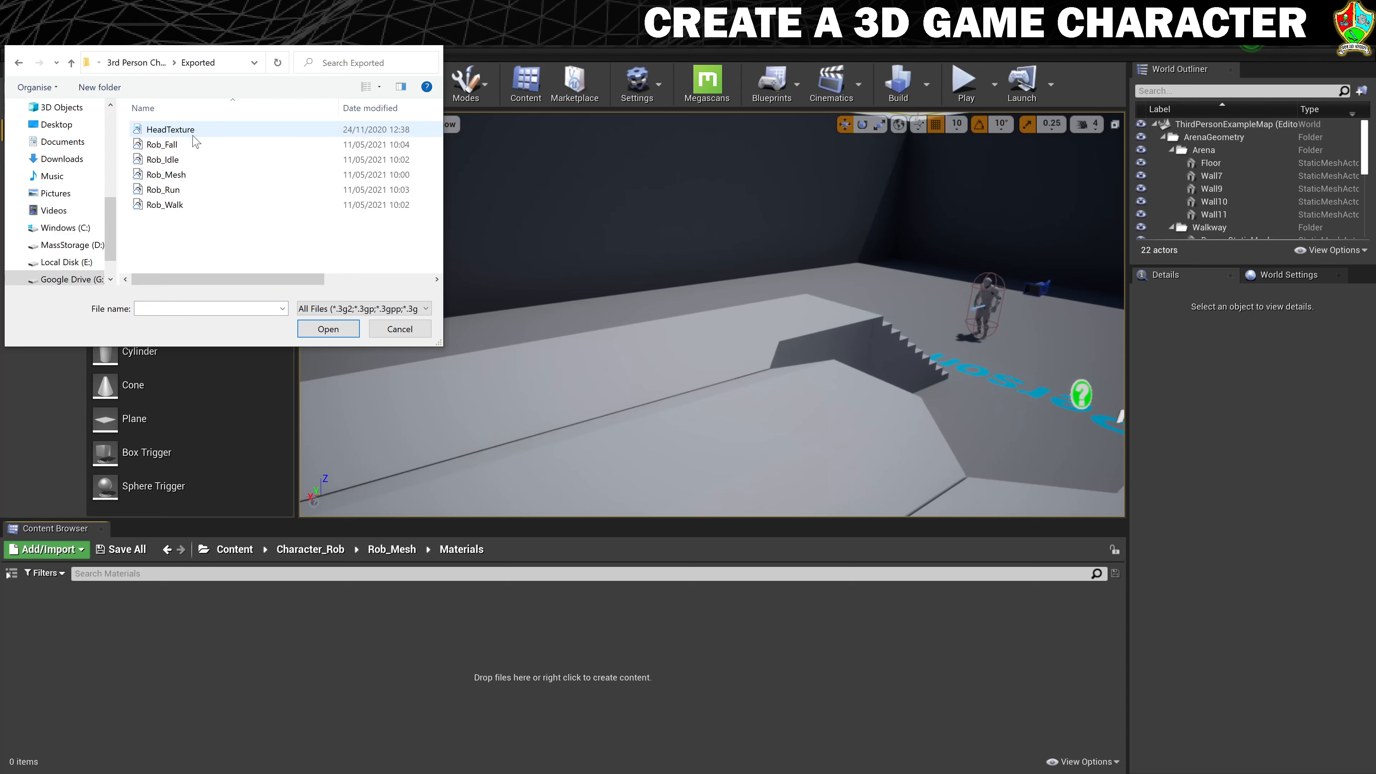
pyautogui.click(194, 134)
pyautogui.click(324, 328)
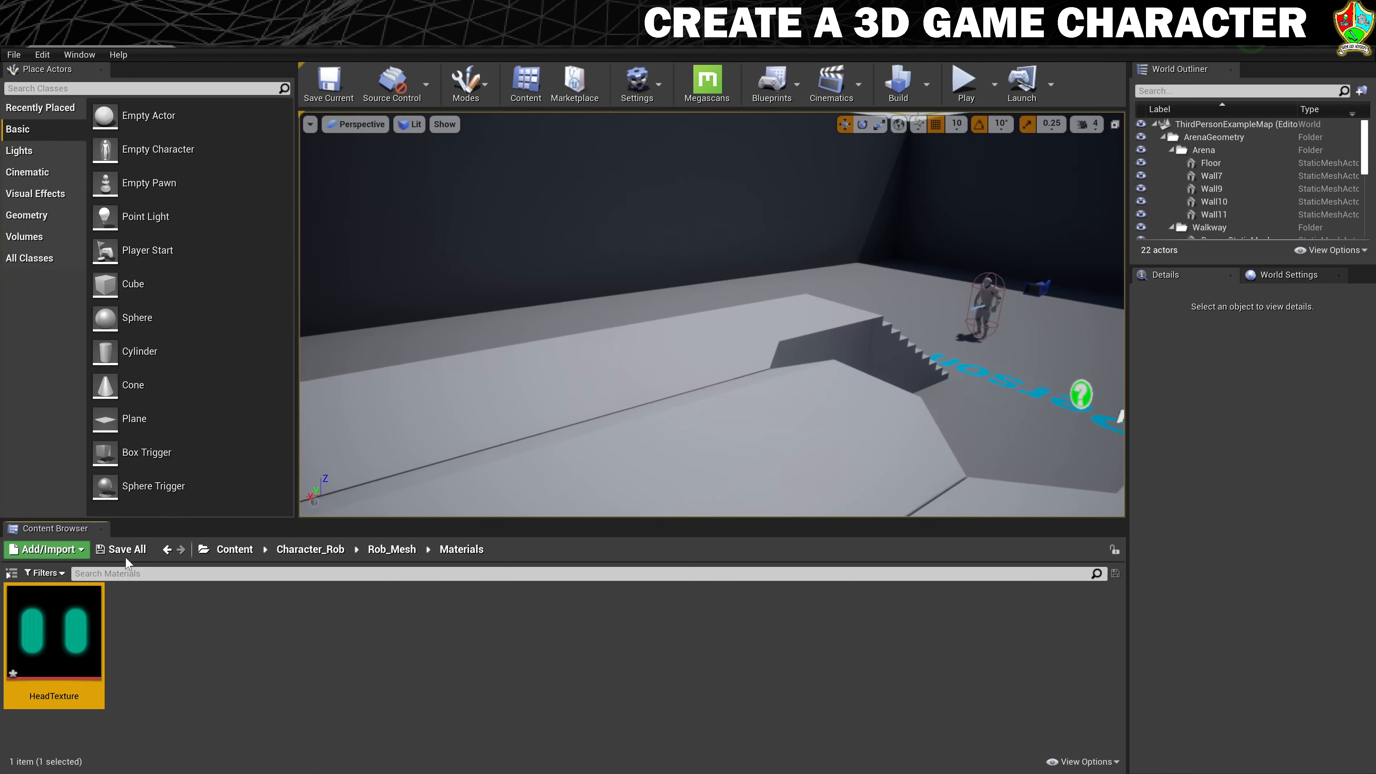
pyautogui.click(125, 553)
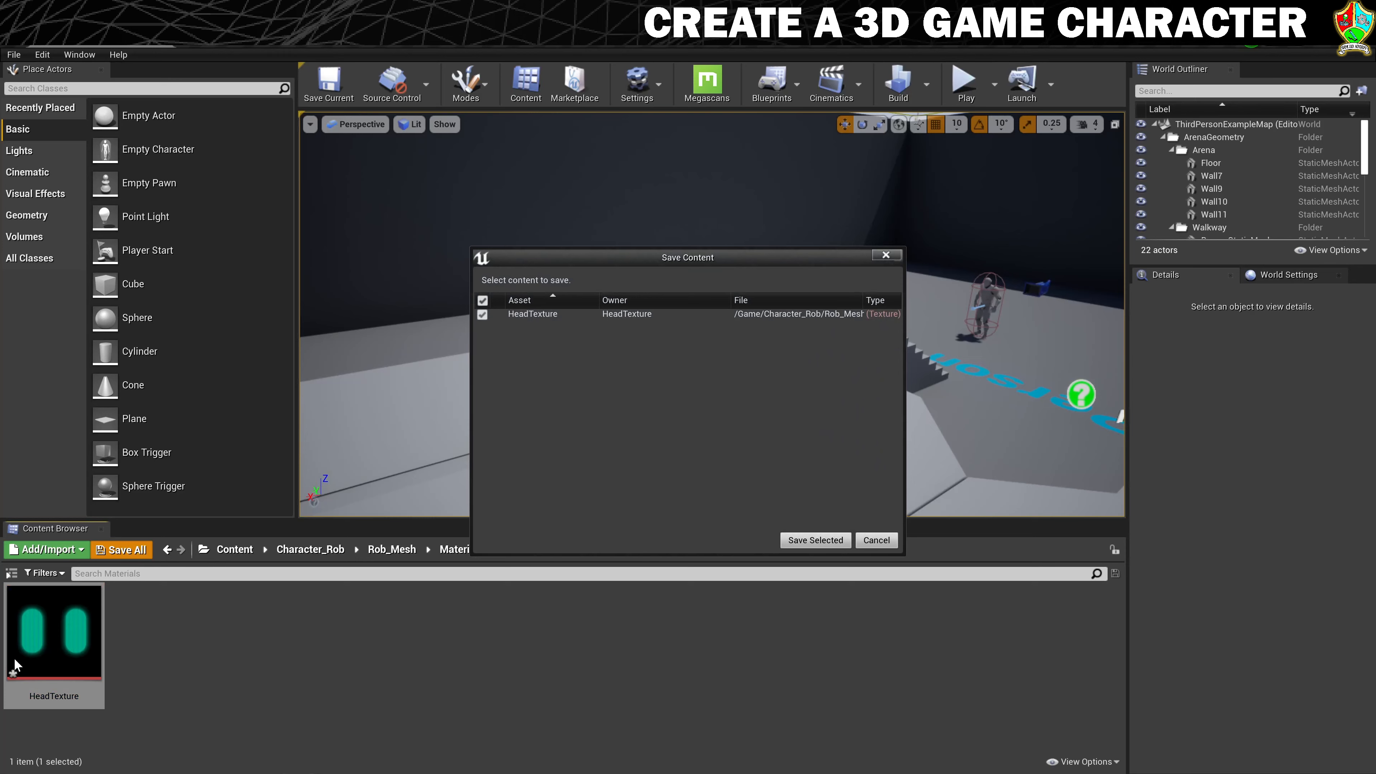
pyautogui.click(816, 540)
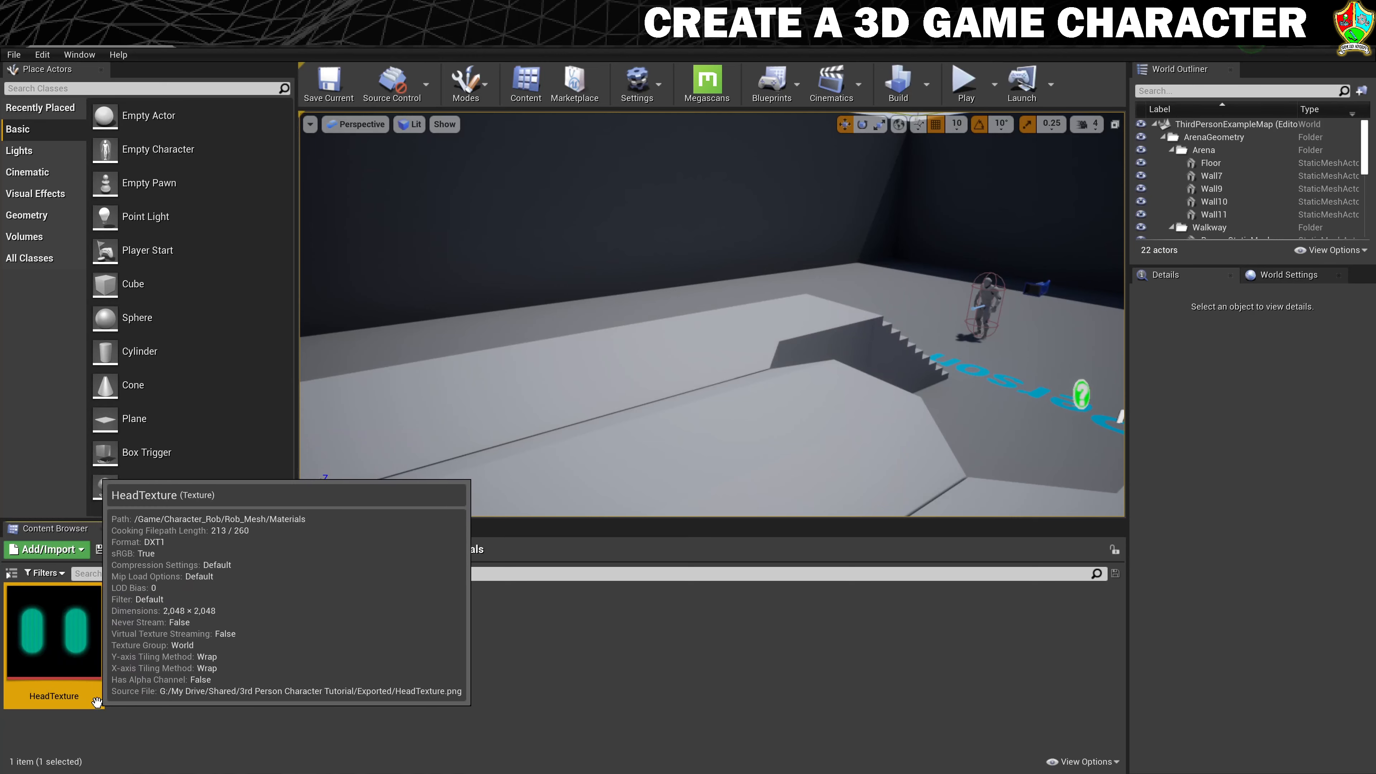
# - Choose the Rob_Mesh file from the Exported folder for import into the Rob_Mesh content folder
pyautogui.click(382, 550)
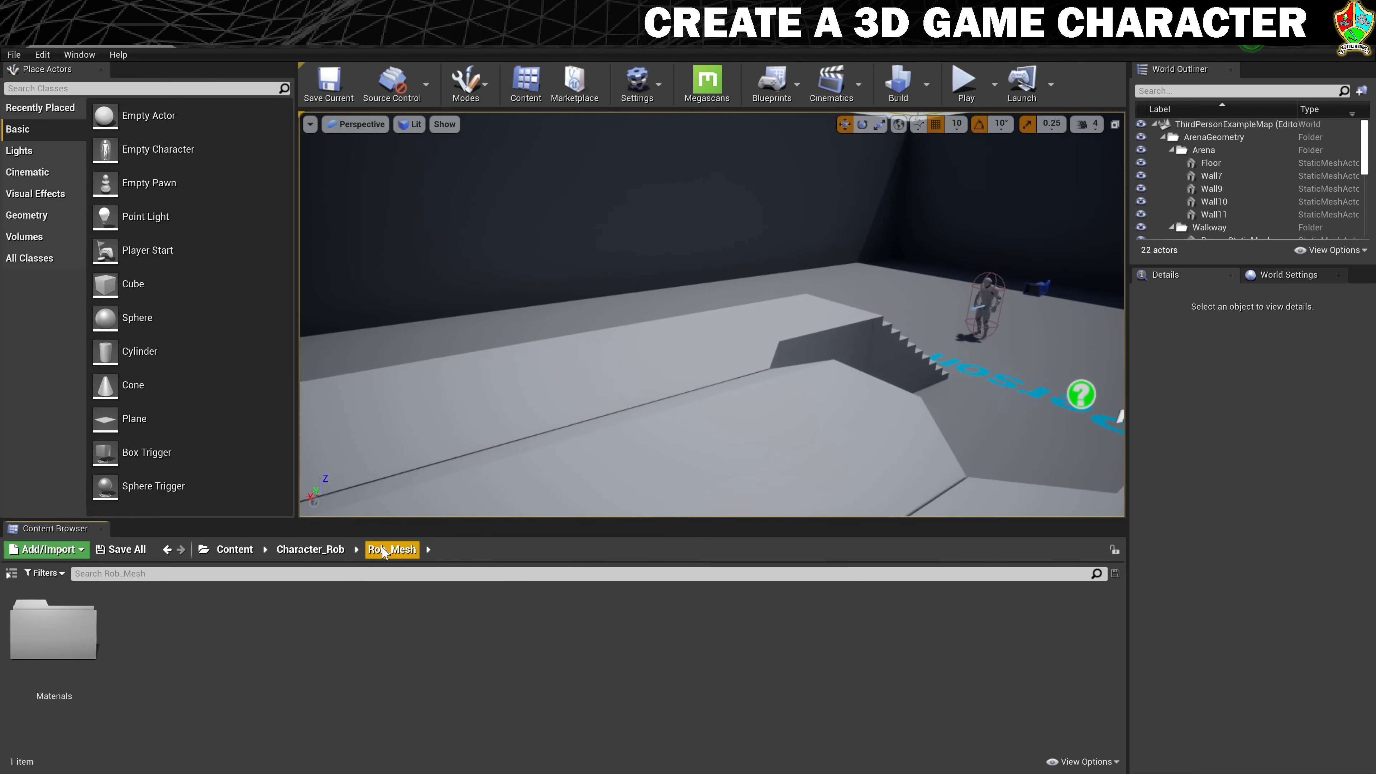
pyautogui.rightClick(155, 625)
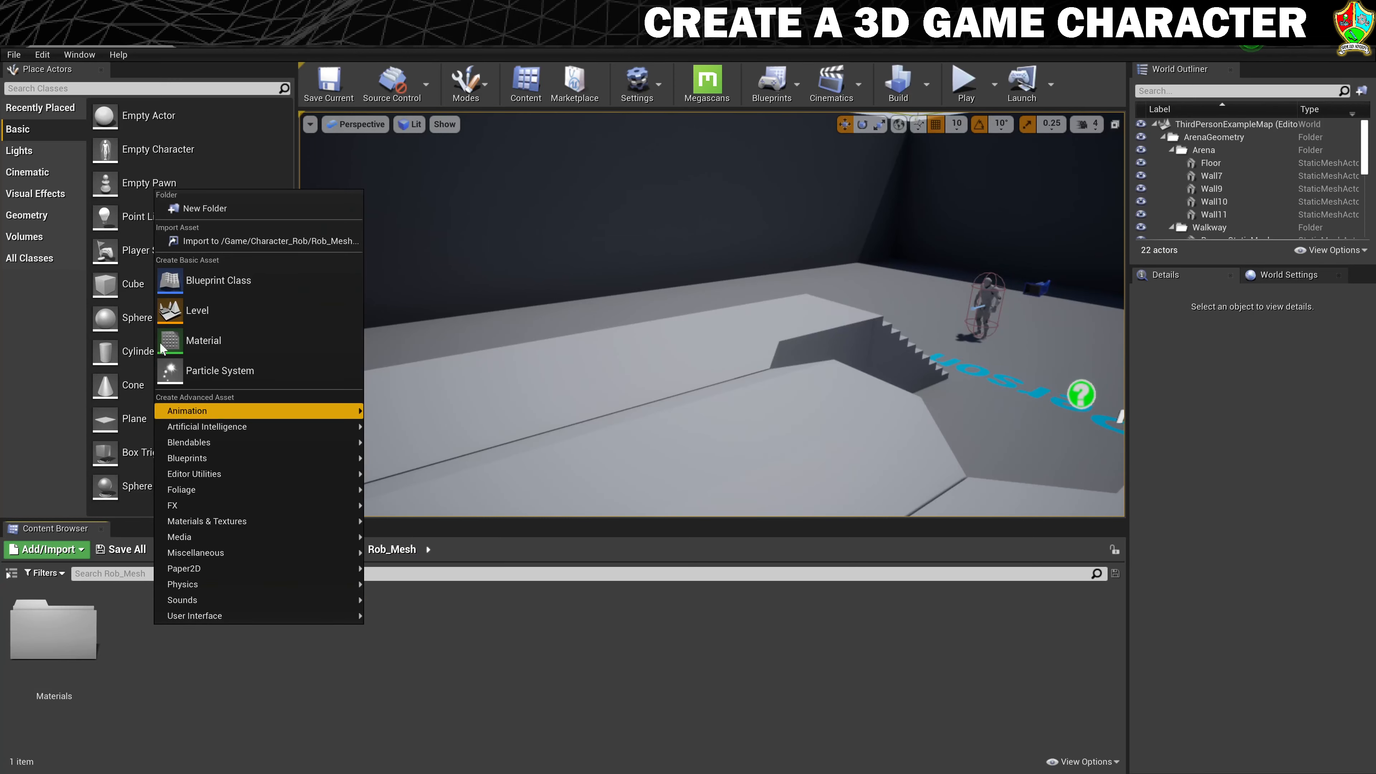
pyautogui.click(173, 241)
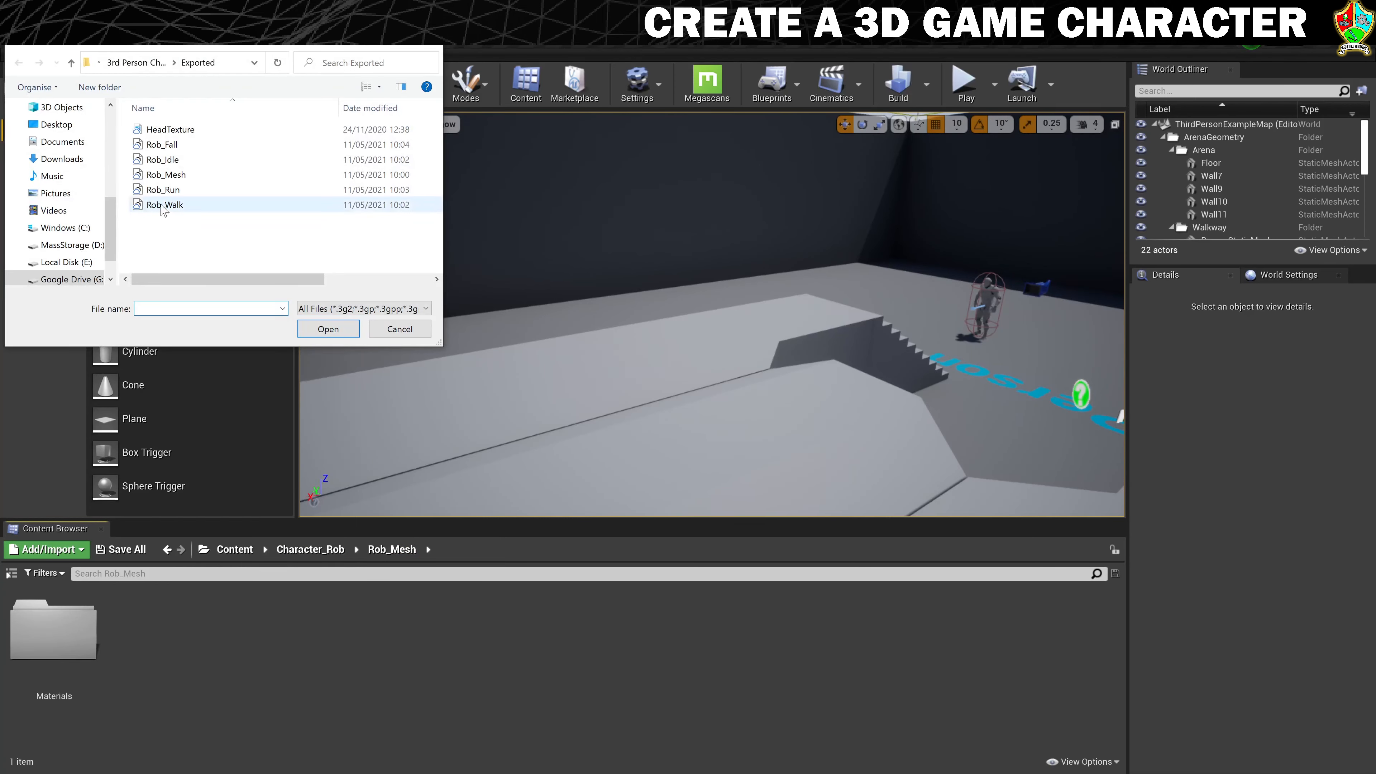
pyautogui.click(184, 177)
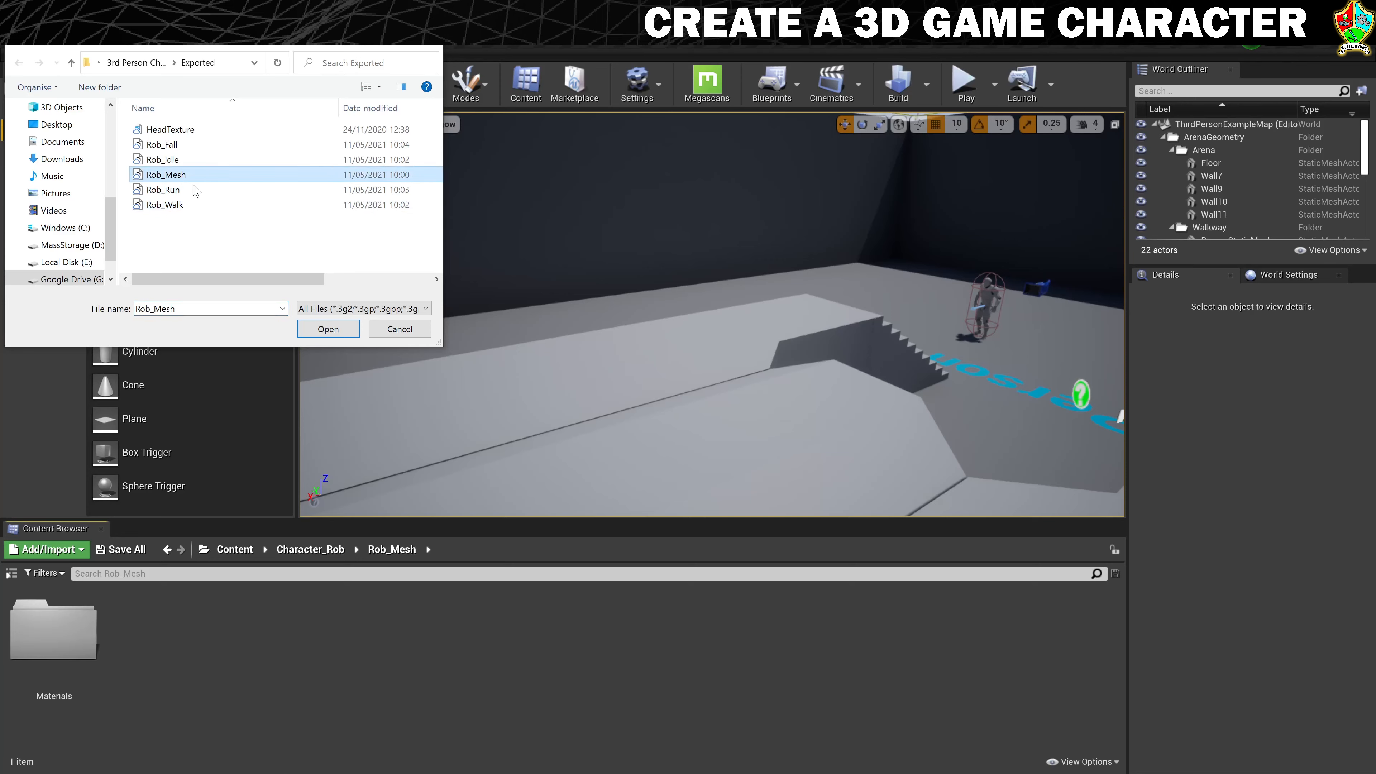
pyautogui.click(334, 327)
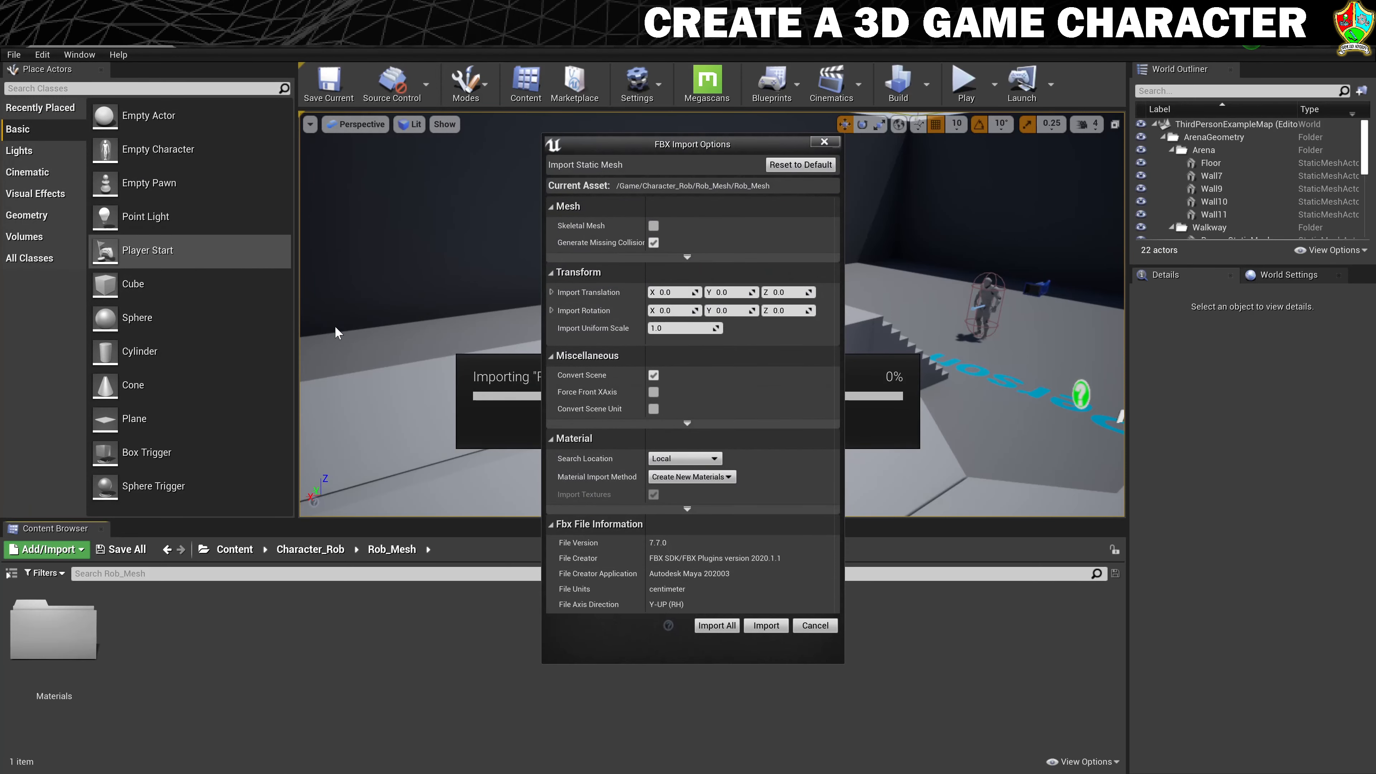
# - Import Rob_Mesh as a skeletal mesh with Do Not Create Material and texture import disabled, and dismiss the message log
pyautogui.moveTo(689, 146); pyautogui.dragTo(671, 143)
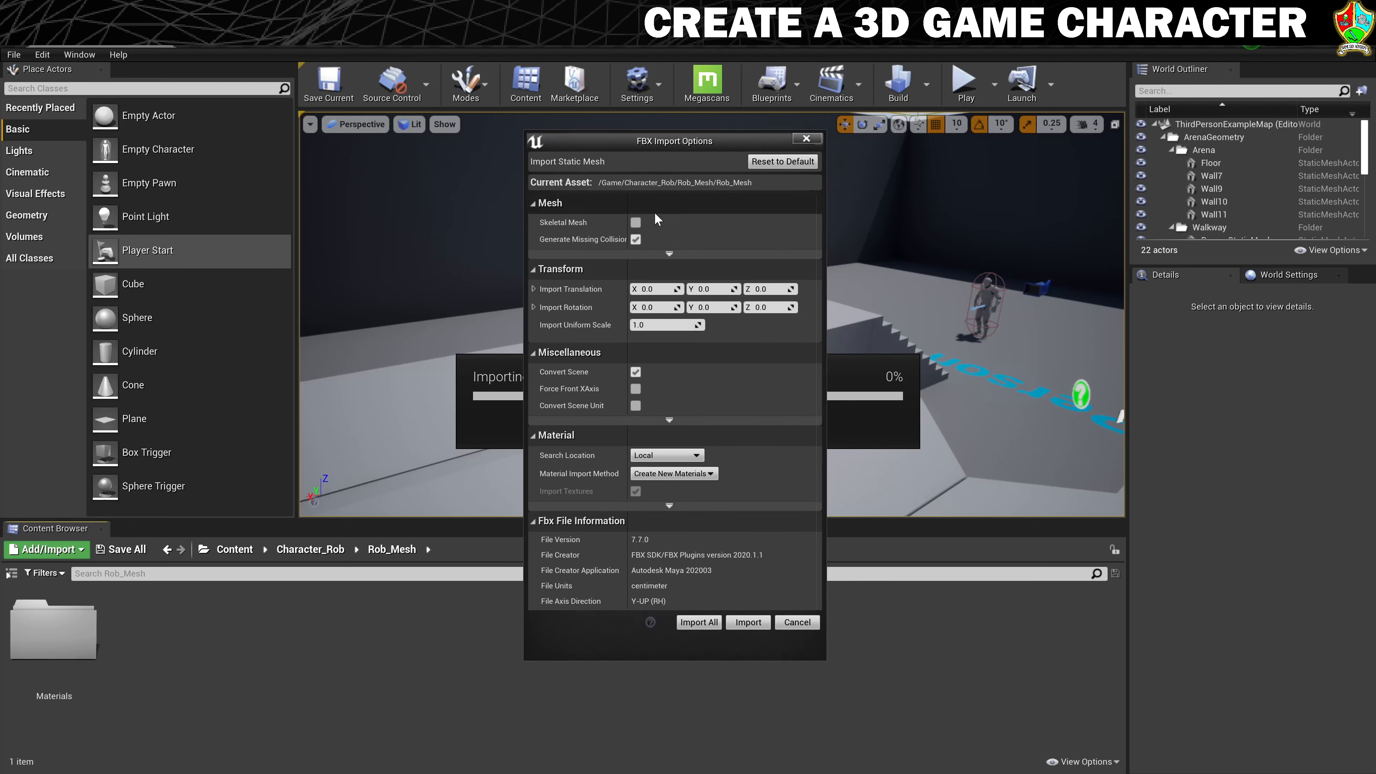
pyautogui.click(635, 223)
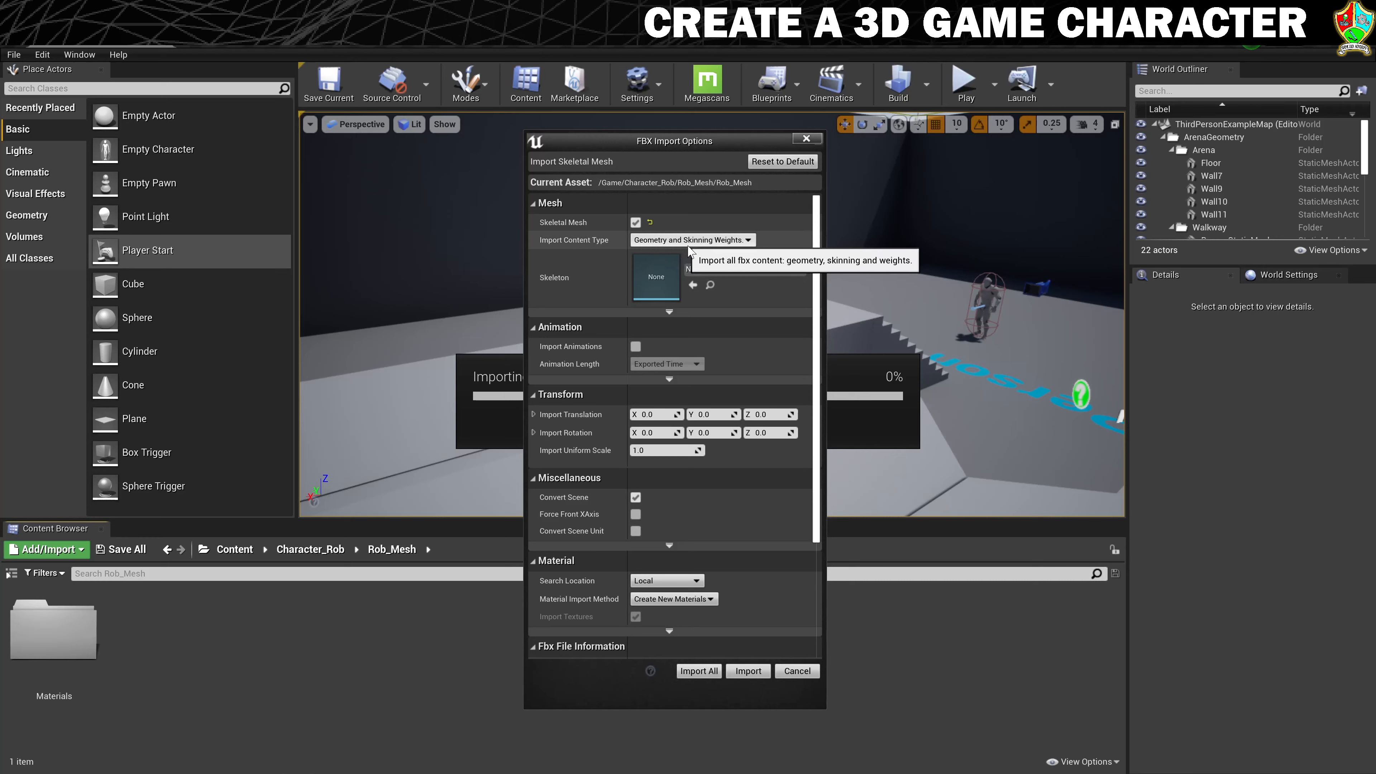
pyautogui.moveTo(818, 260); pyautogui.dragTo(818, 324)
pyautogui.click(687, 477)
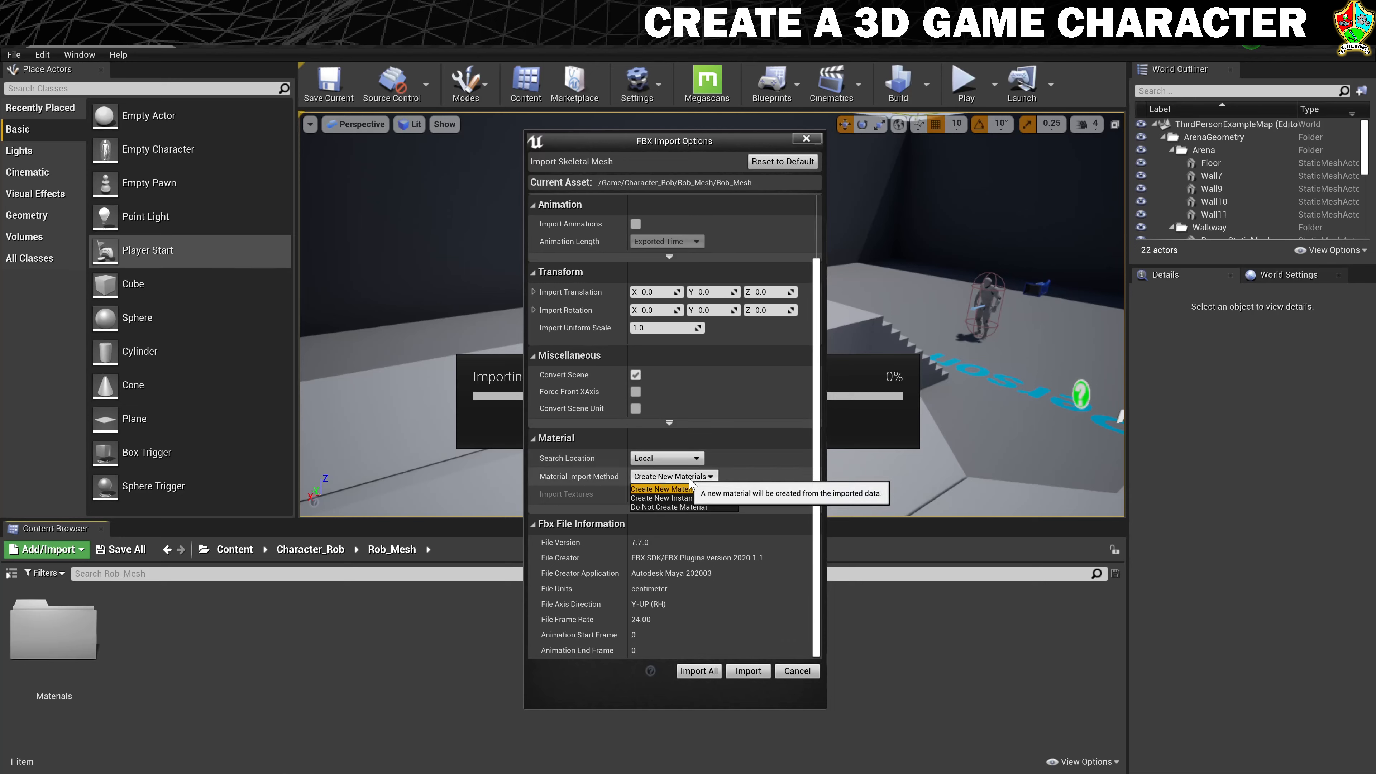
pyautogui.click(693, 508)
pyautogui.click(636, 493)
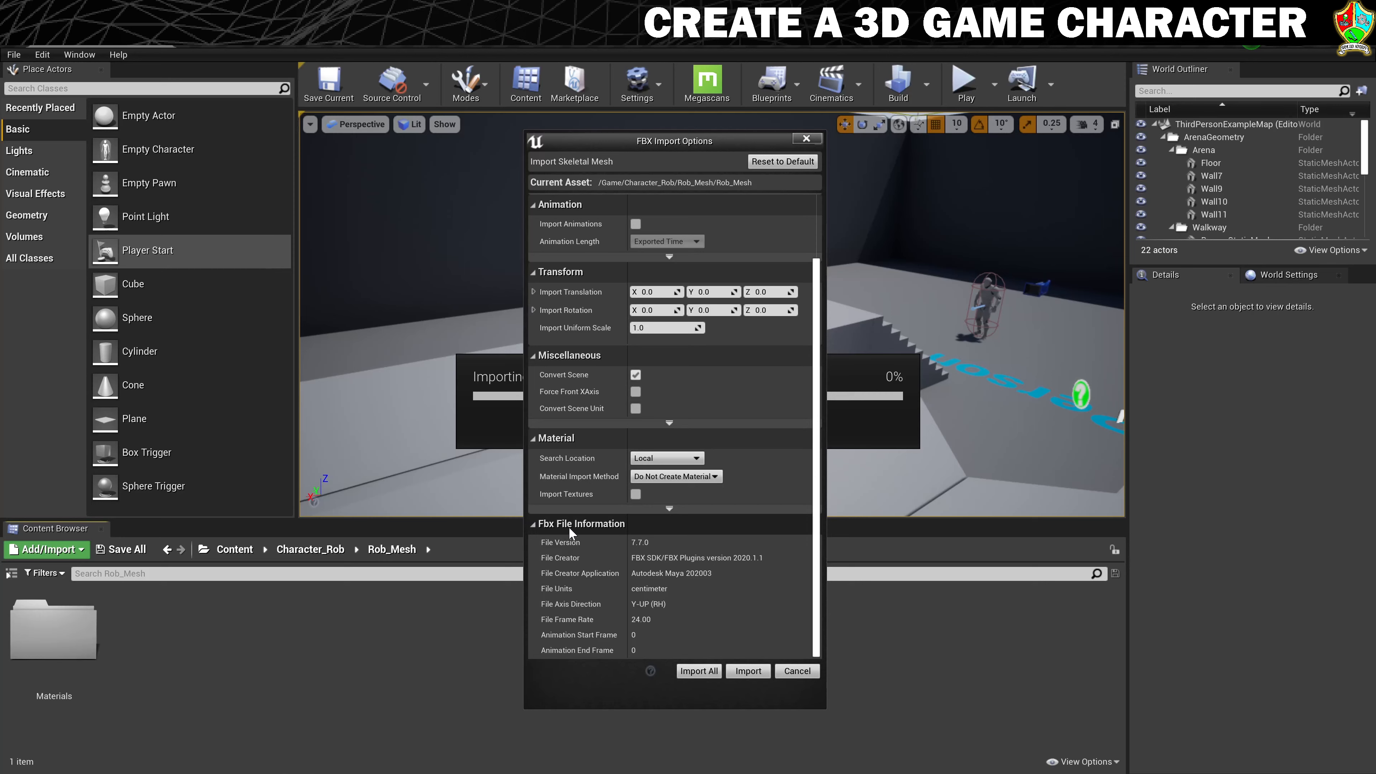
pyautogui.click(749, 671)
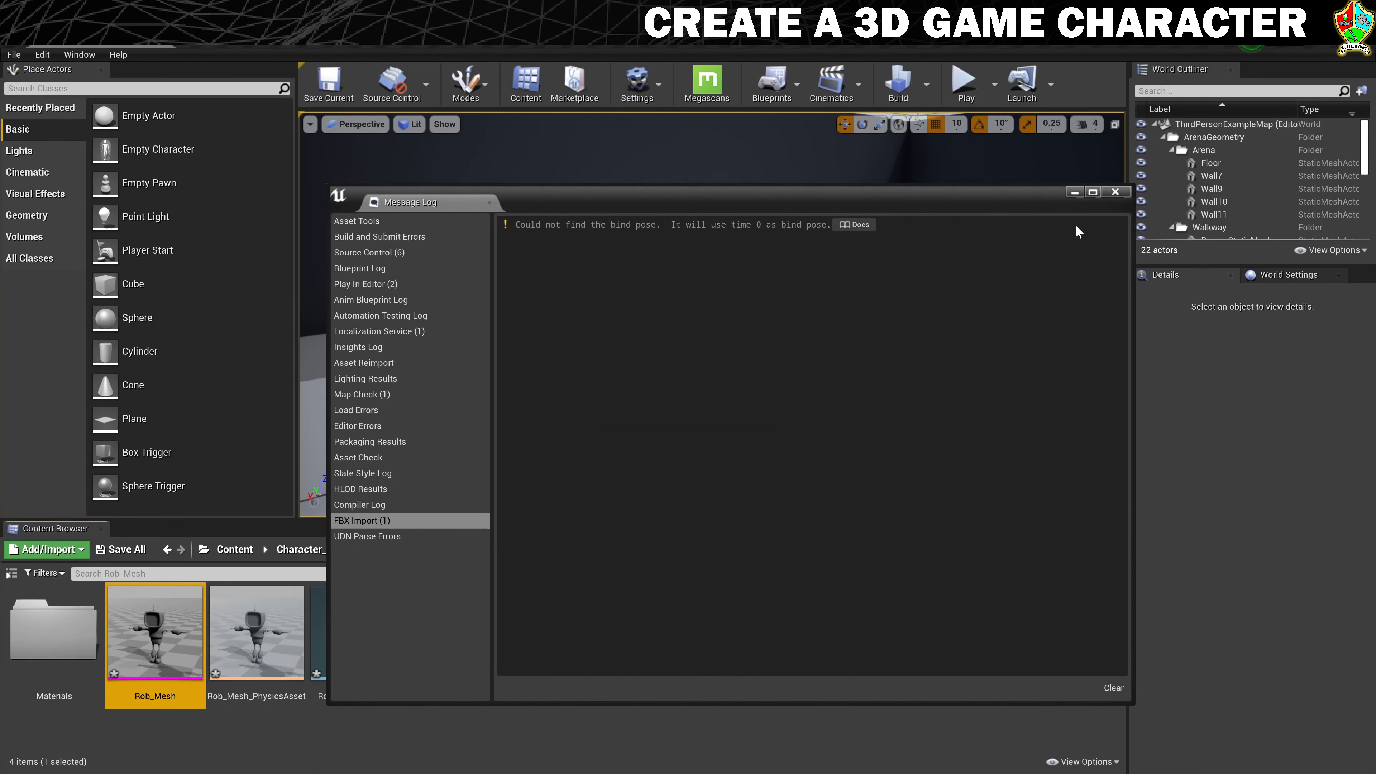
pyautogui.click(1114, 193)
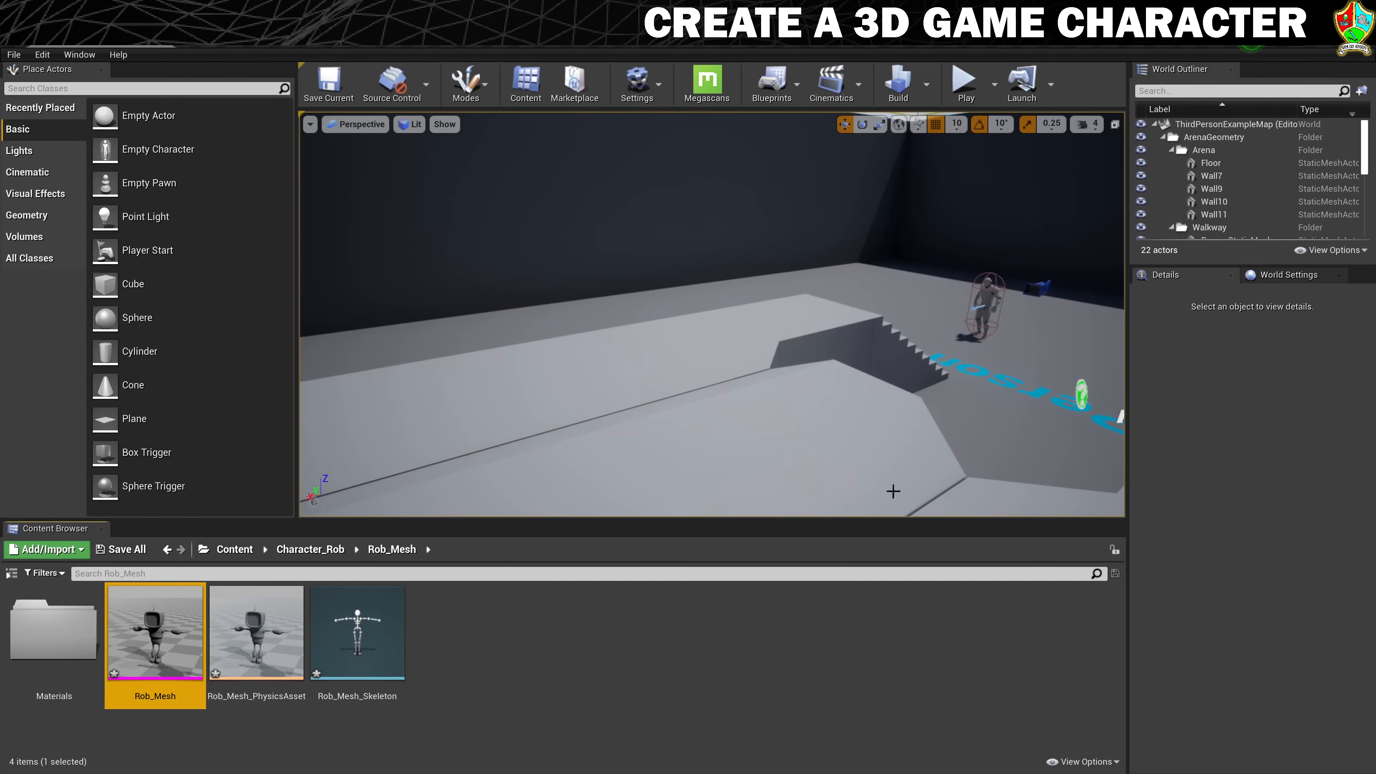
# - Open the imported Rob_Mesh skeletal mesh to inspect the character model, and return to the level editor
pyautogui.doubleClick(153, 633)
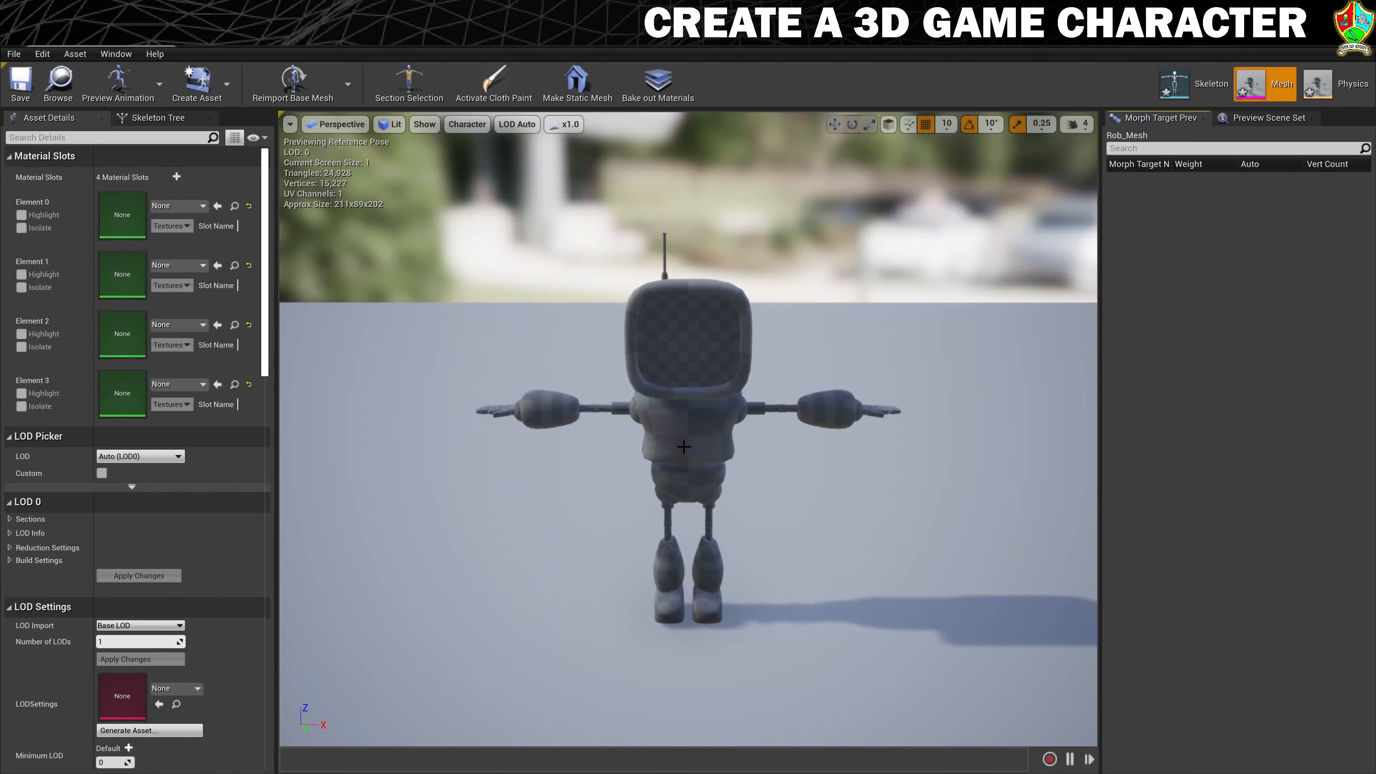
pyautogui.keyDown('alt'); pyautogui.moveTo(782, 450); pyautogui.dragTo(758, 412); pyautogui.keyUp('alt')
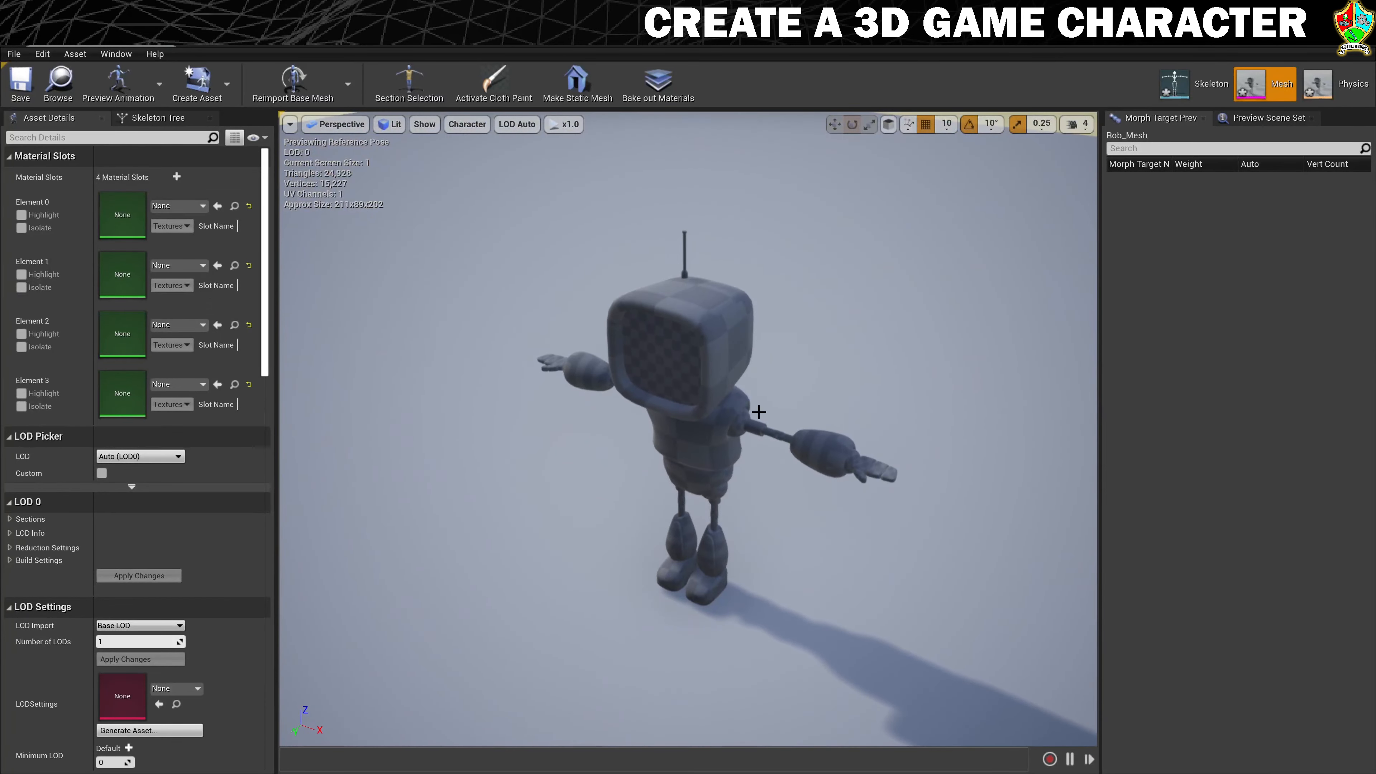
pyautogui.click(154, 39)
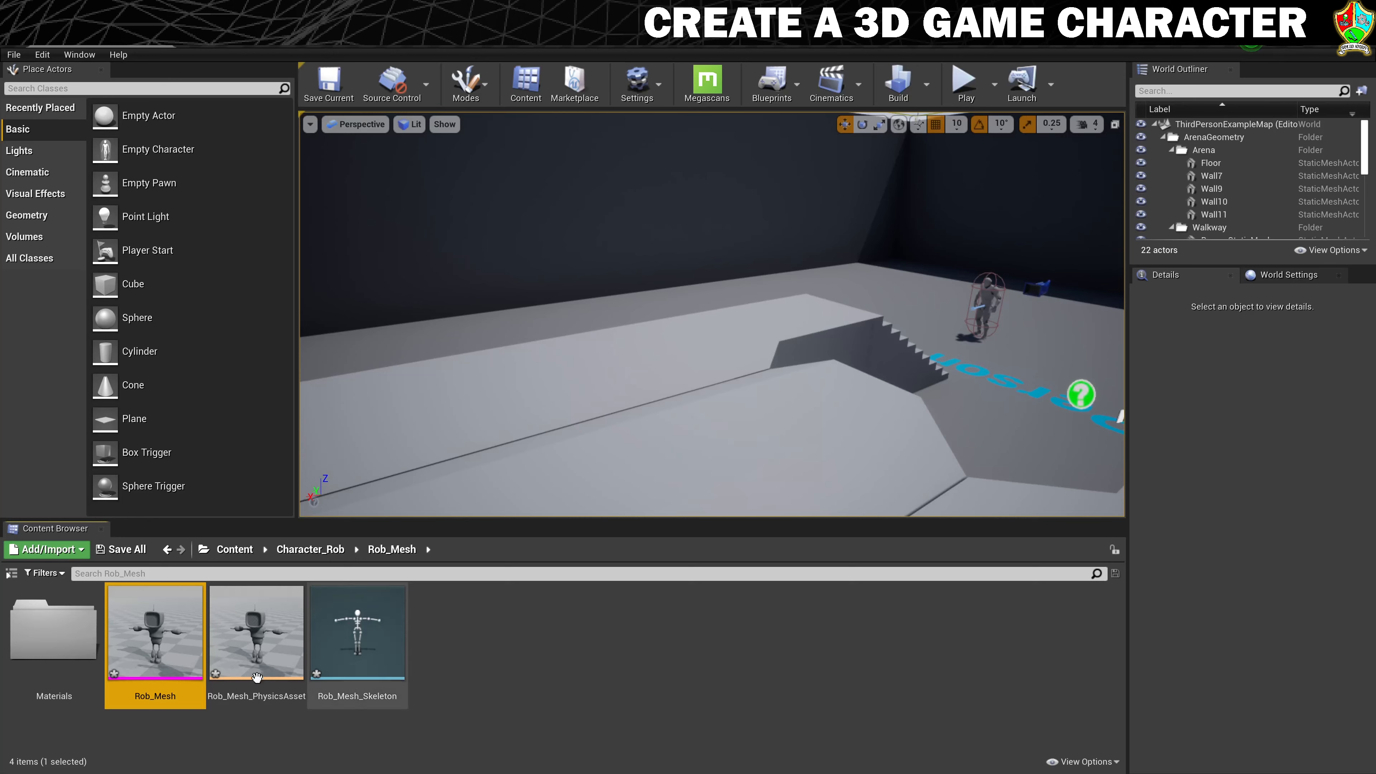
# - Create a new material named M_WhitePlastic in the Rob_Mesh Materials folder
pyautogui.doubleClick(55, 631)
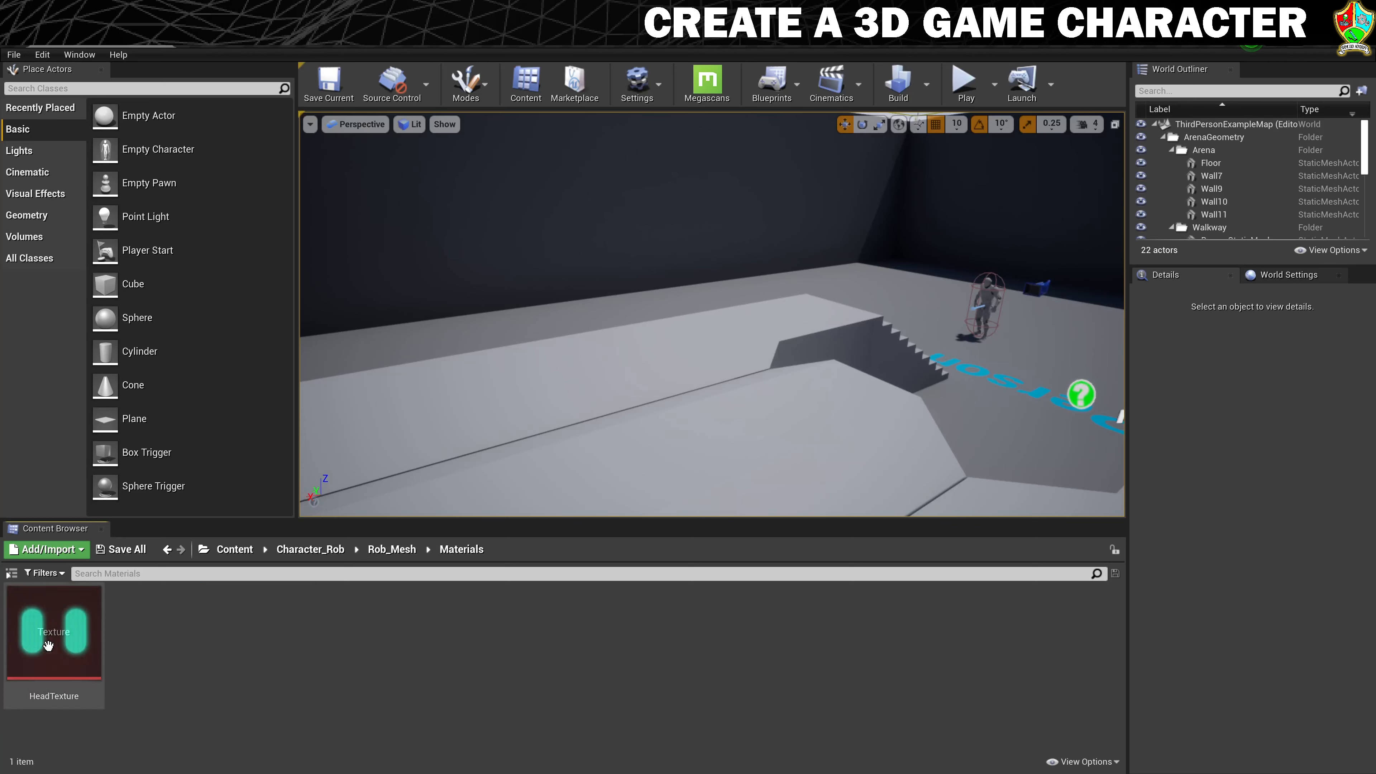
pyautogui.rightClick(199, 680)
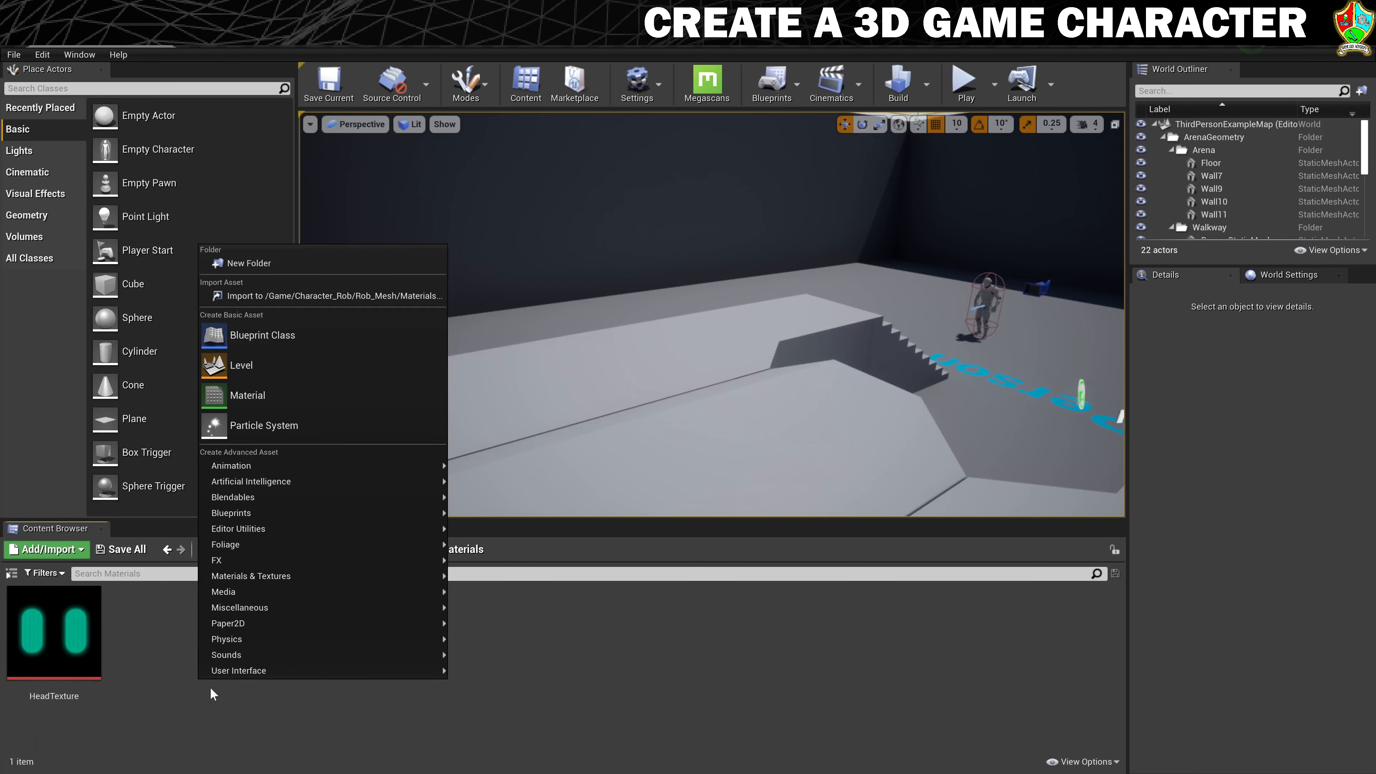
pyautogui.click(279, 398)
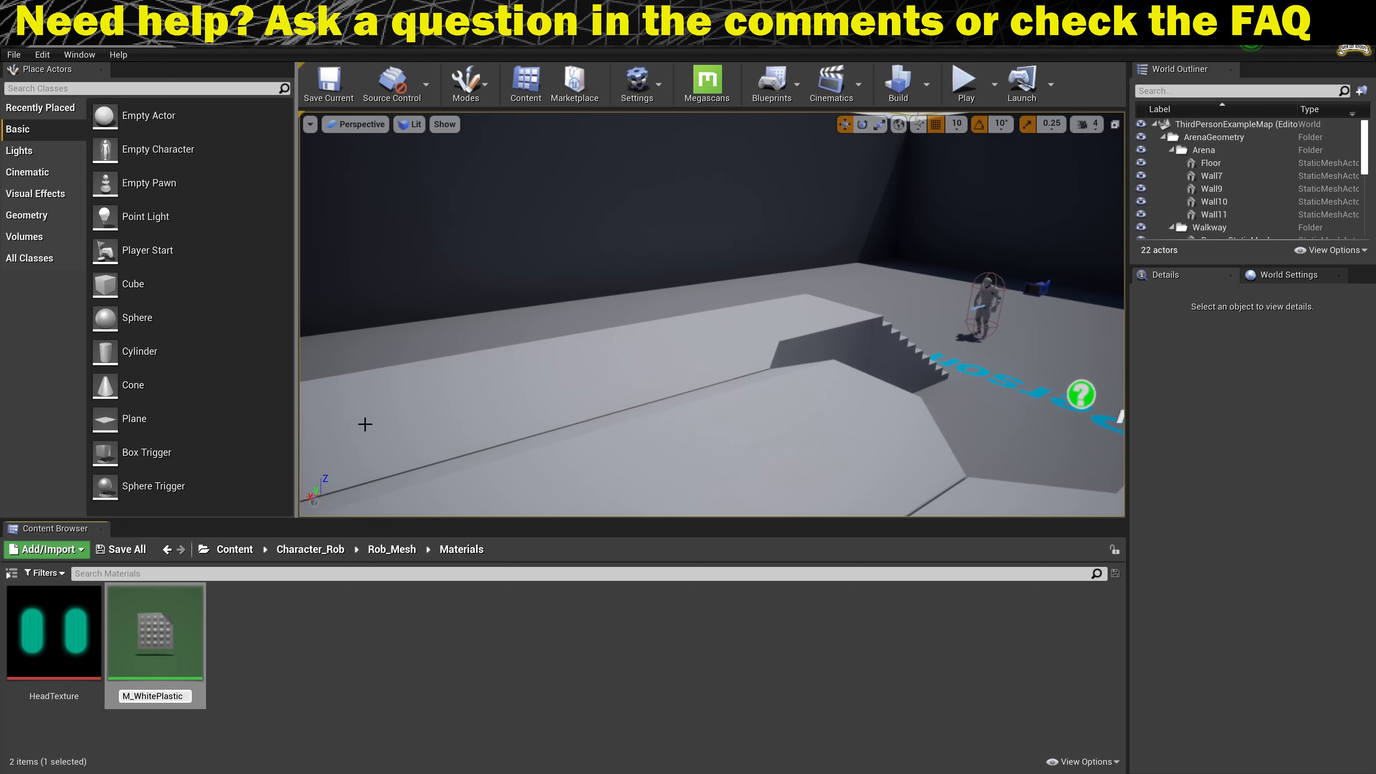
pyautogui.press('Return')
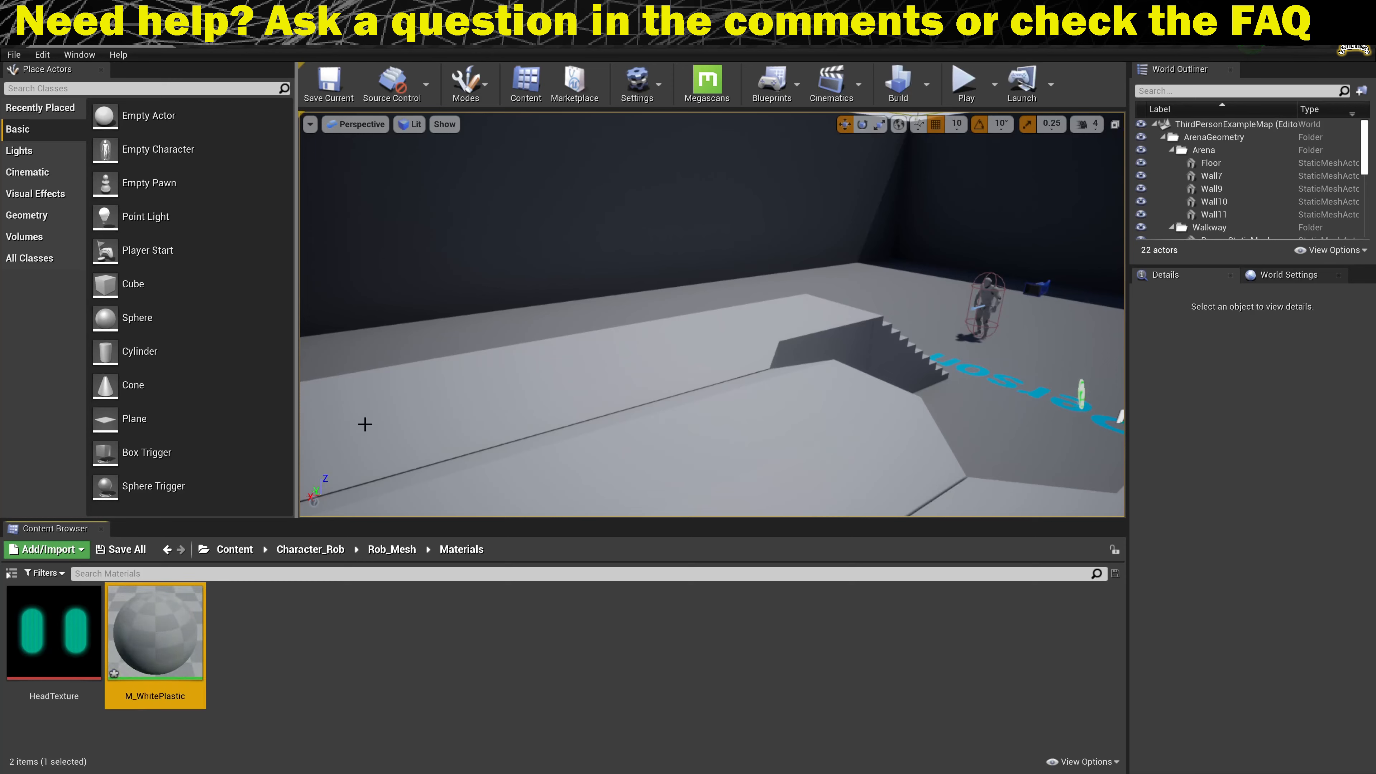
# - Open M_WhitePlastic and add a Constant3Vector node connected to the material's Base Color
pyautogui.doubleClick(135, 629)
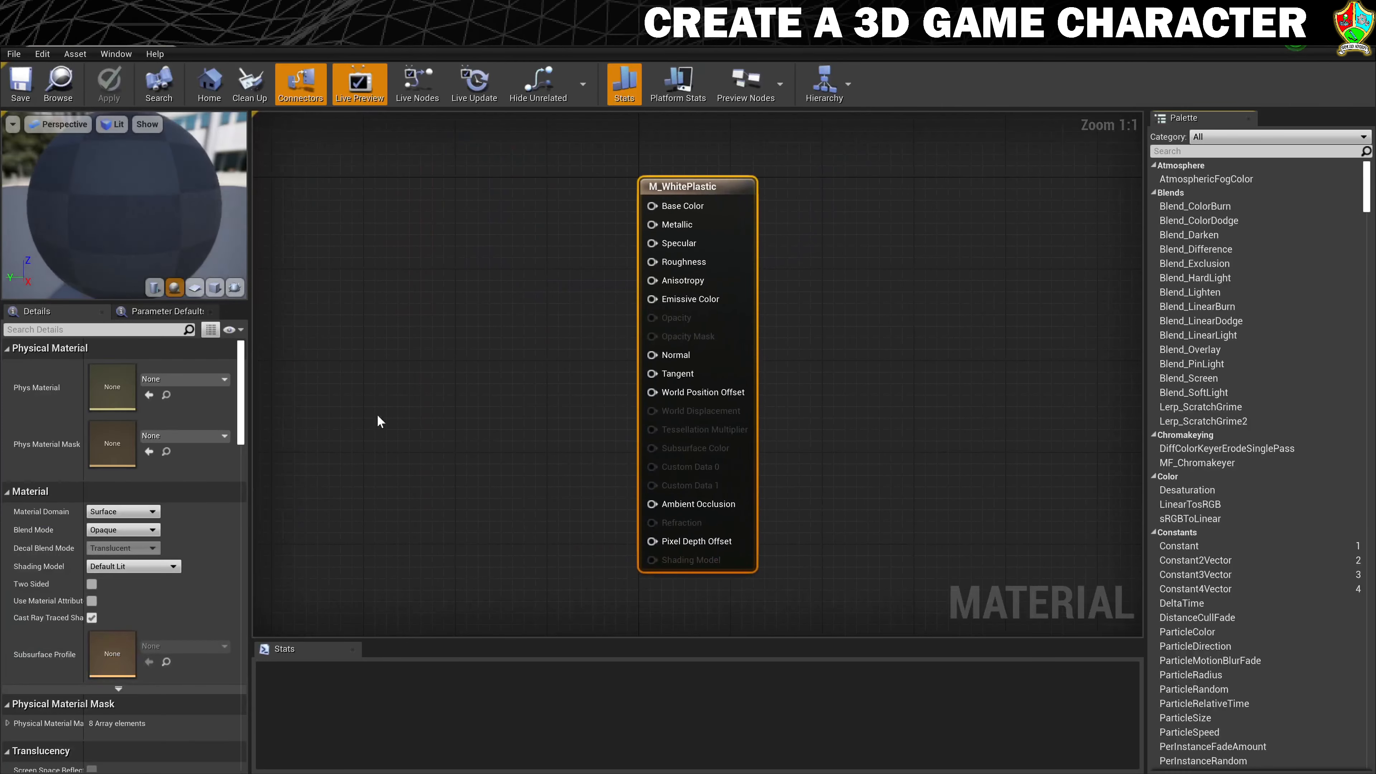
pyautogui.moveTo(415, 329); pyautogui.dragTo(700, 313, button='right')
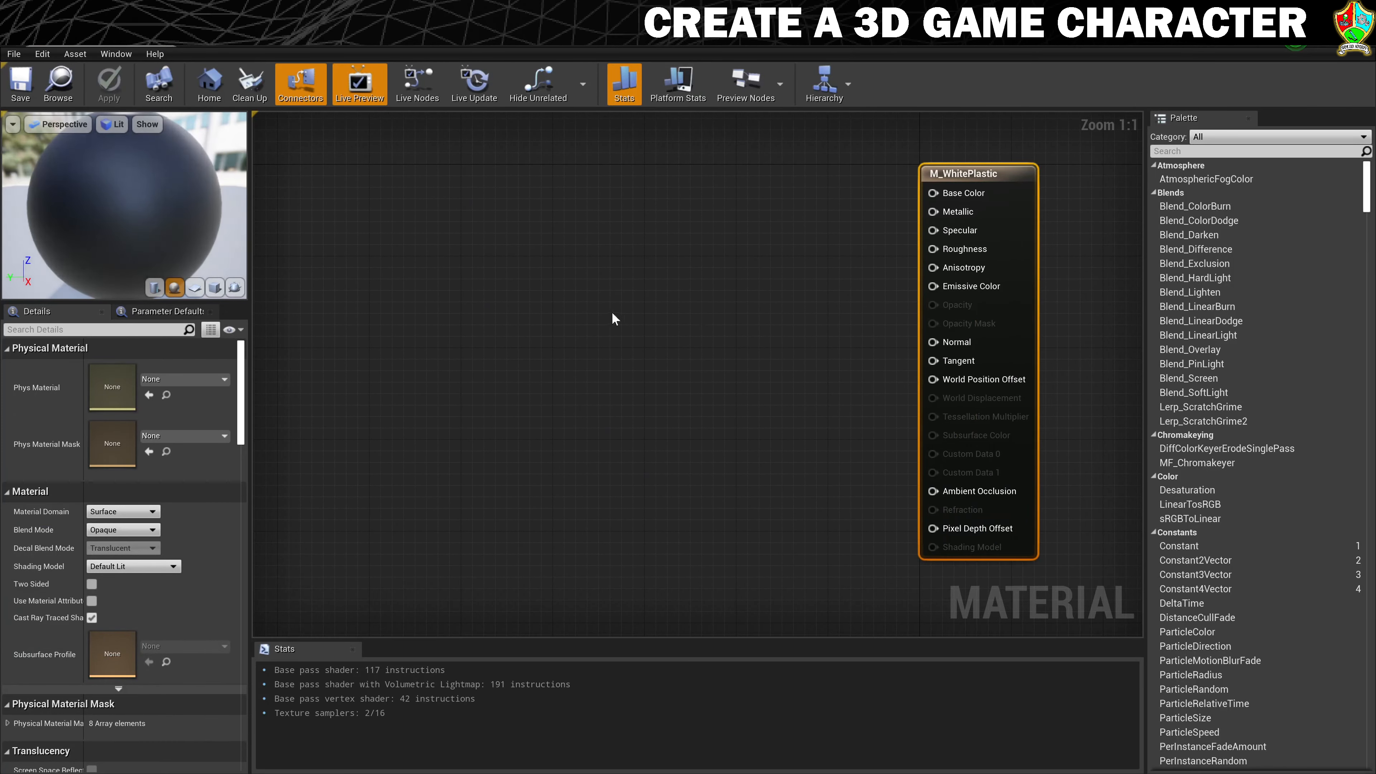
pyautogui.rightClick(546, 231)
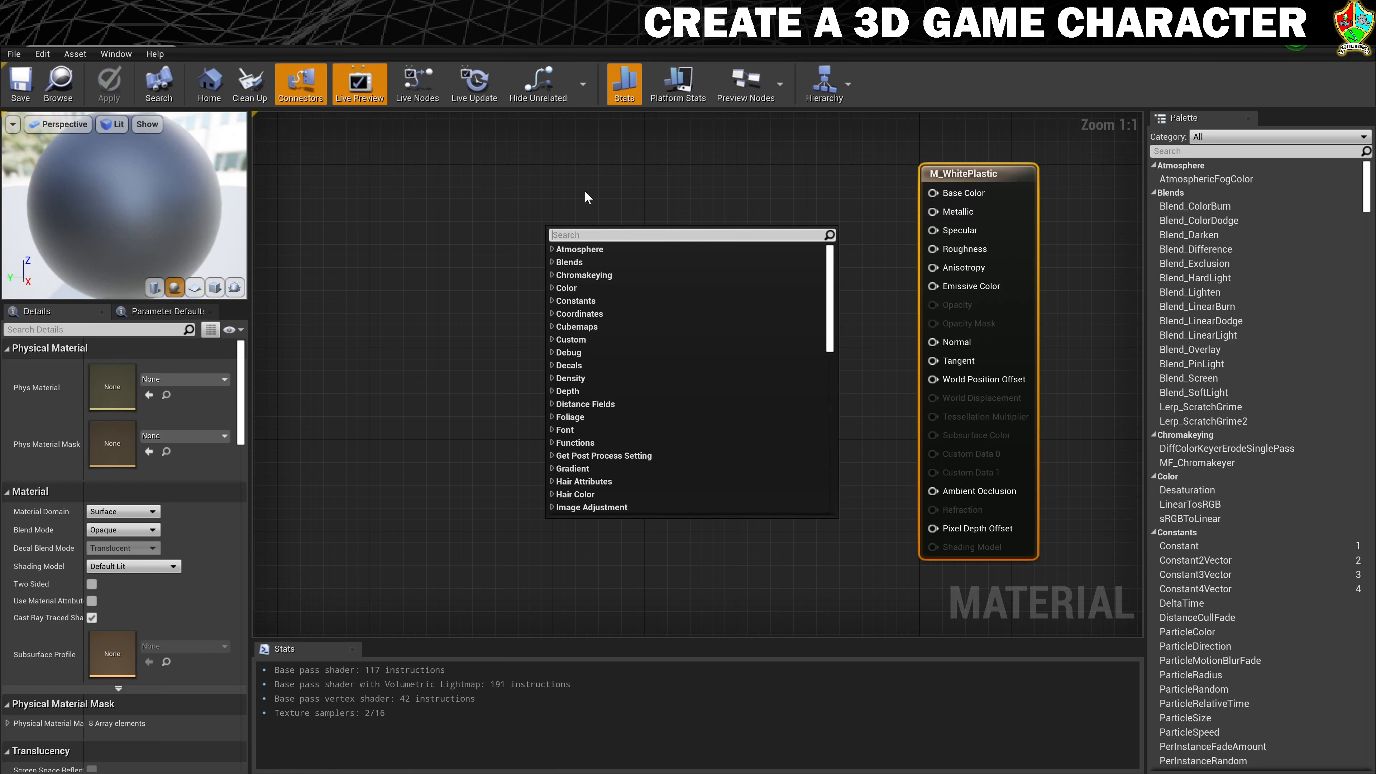
pyautogui.write('const')
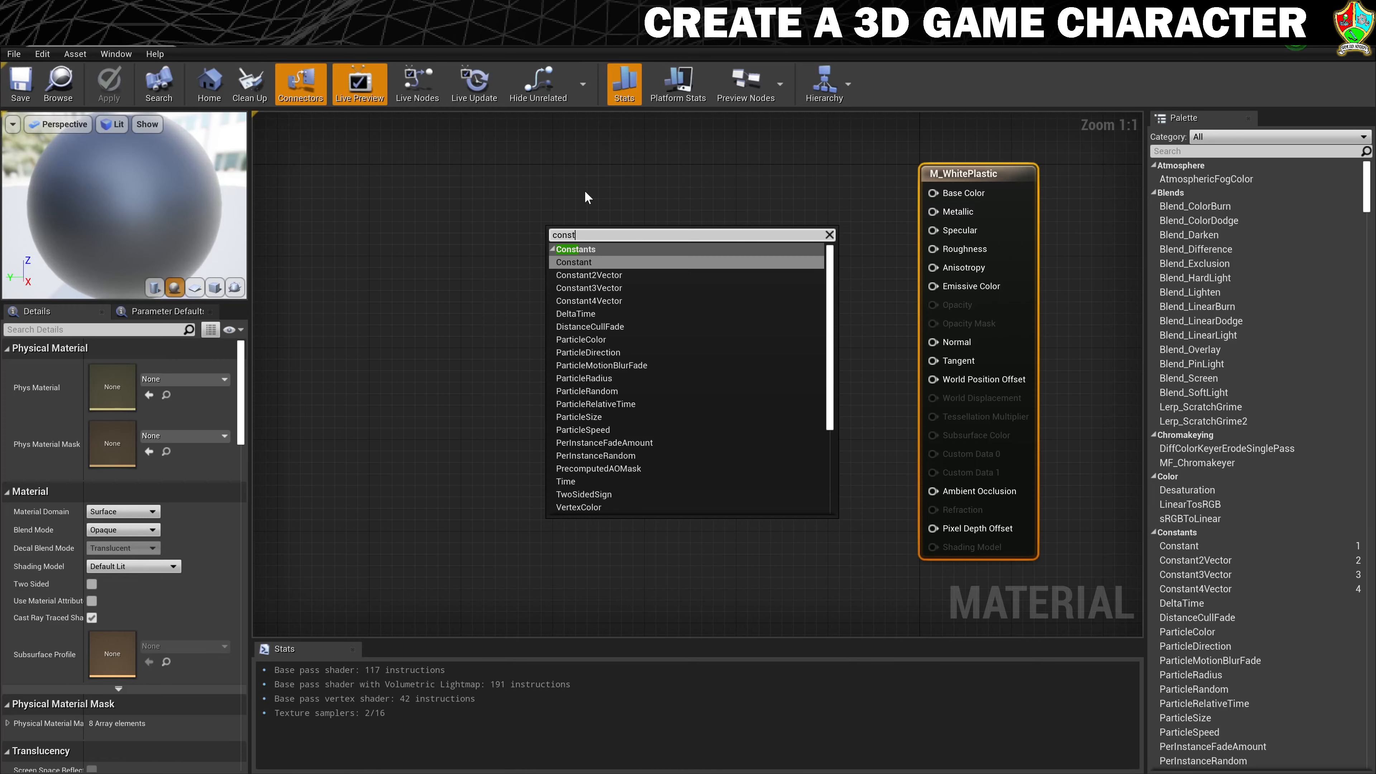
pyautogui.click(589, 288)
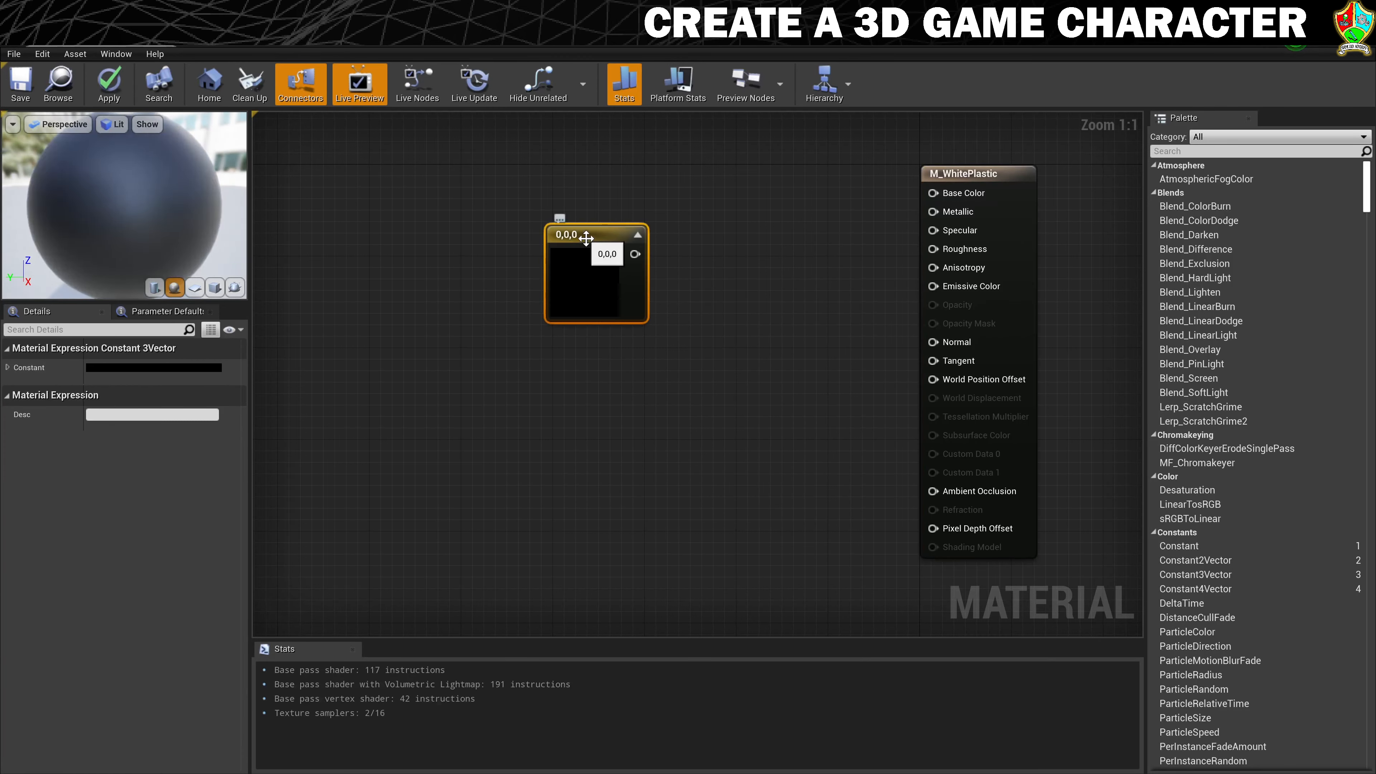
pyautogui.moveTo(595, 238); pyautogui.dragTo(933, 196)
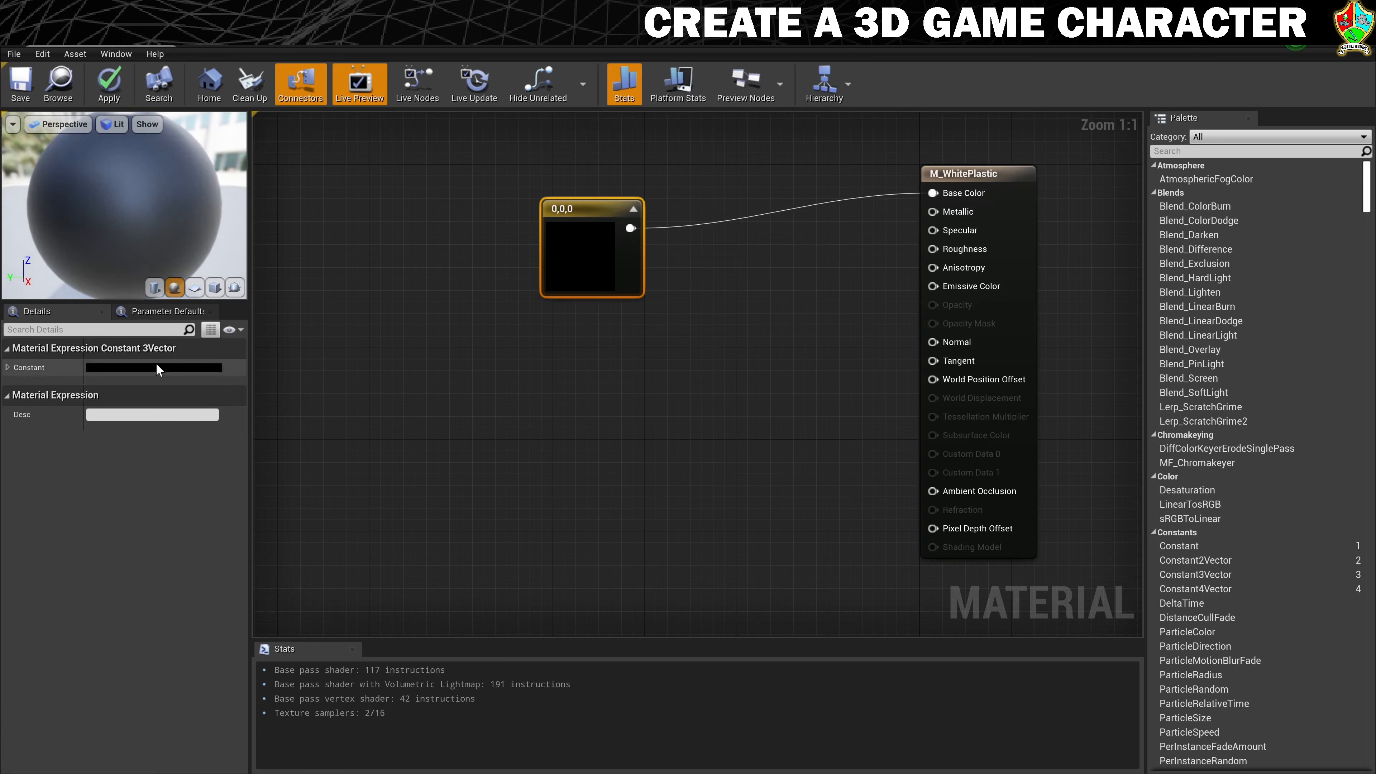
# - Set the Constant3Vector colour to white with R, G and B at 1.0
pyautogui.click(163, 371)
pyautogui.moveTo(374, 518); pyautogui.dragTo(400, 390)
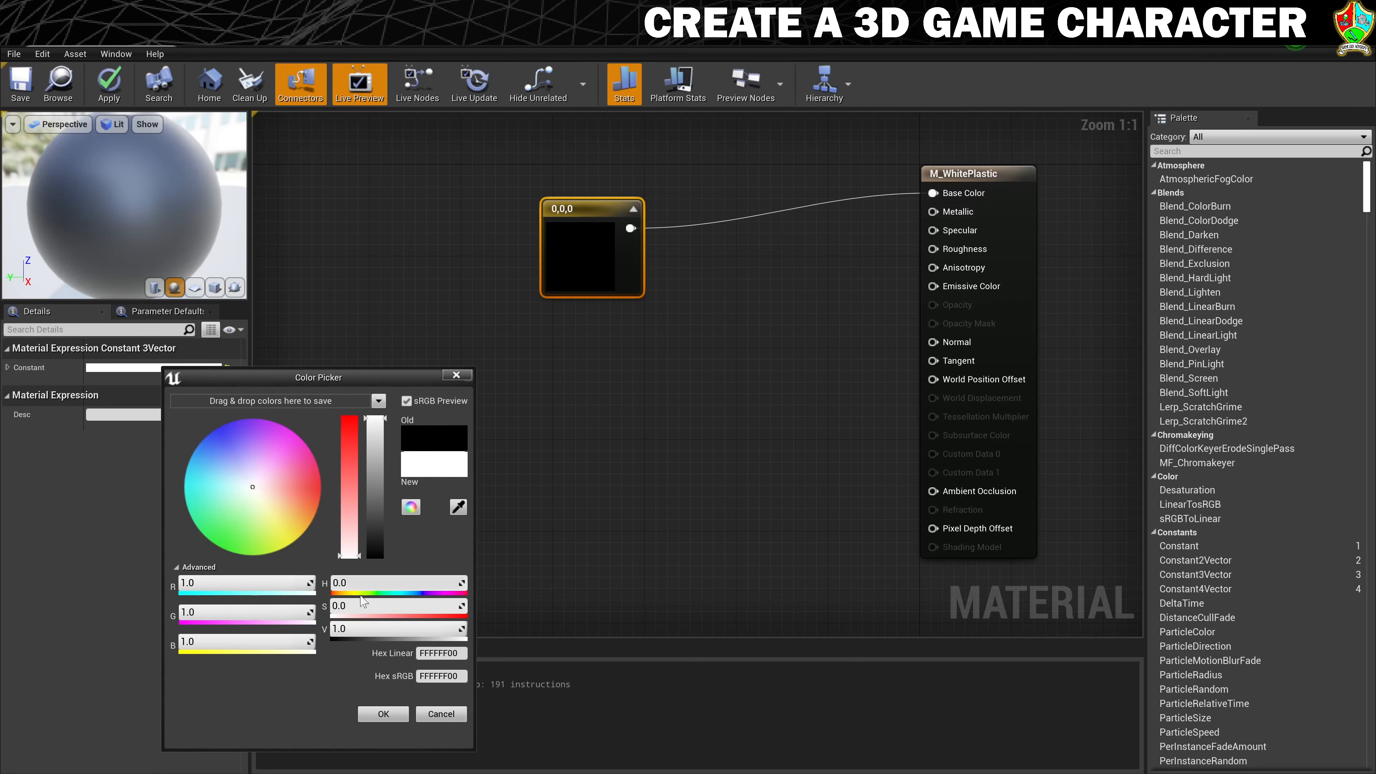
pyautogui.click(373, 720)
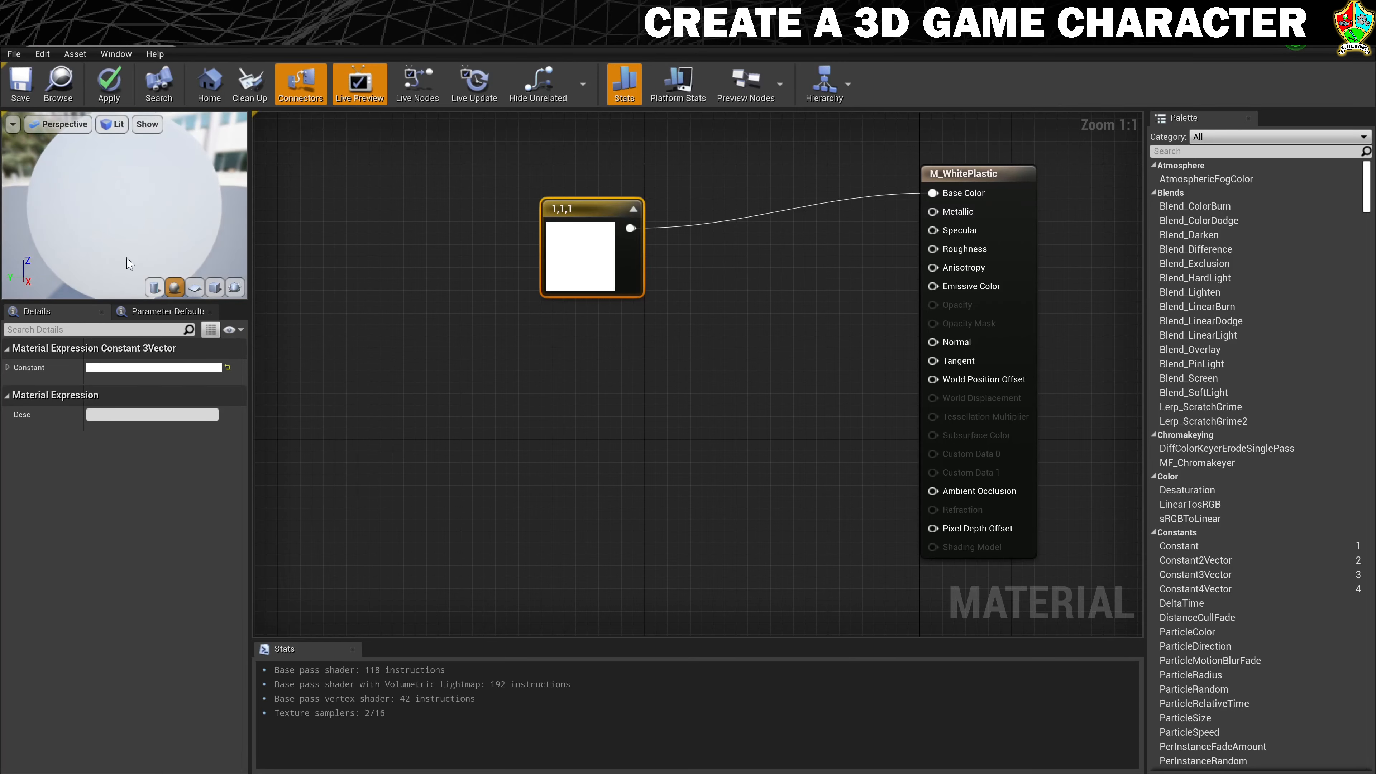
pyautogui.scroll(-5, 147, 185)
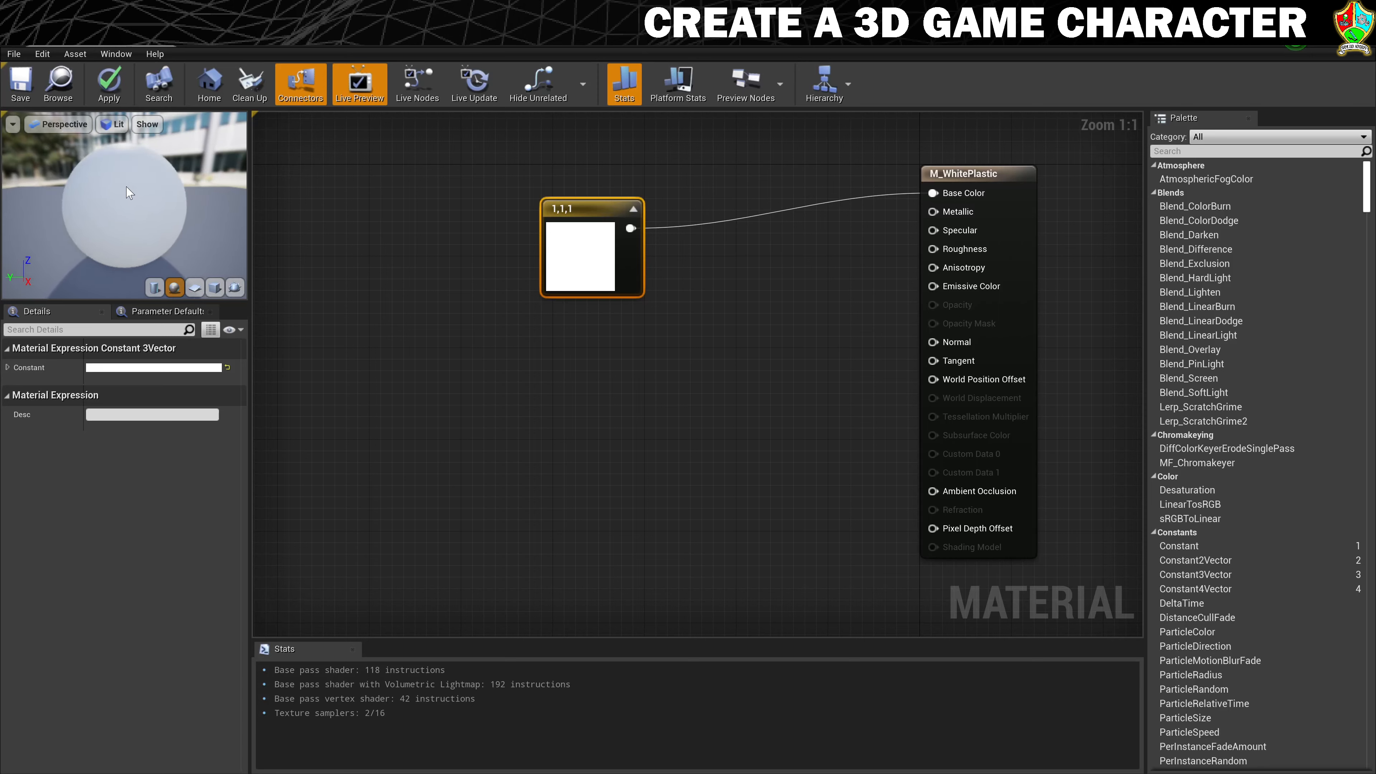
# - Add a Constant node below the colour node, connect it to Roughness, and preview the material on a cube
pyautogui.moveTo(582, 204); pyautogui.dragTo(582, 180)
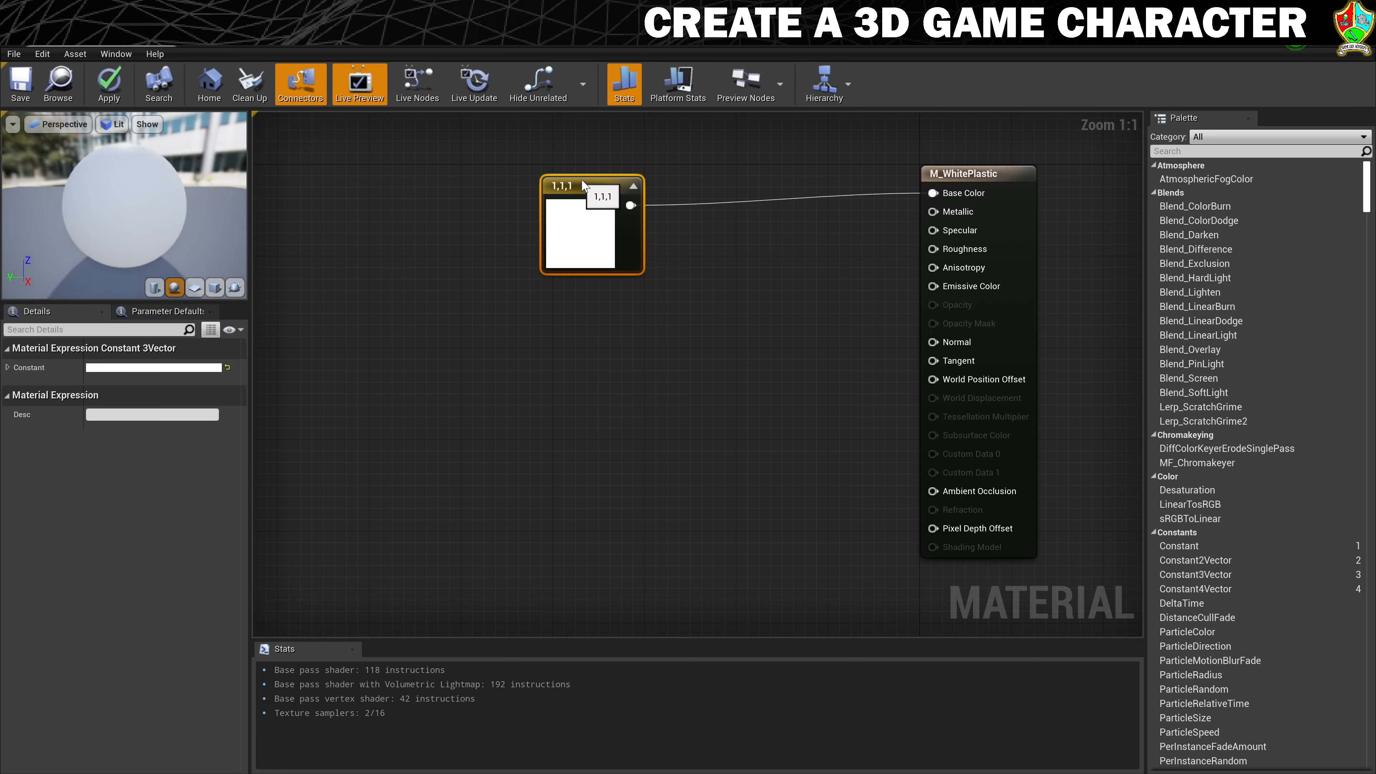
pyautogui.rightClick(618, 333)
pyautogui.write('const')
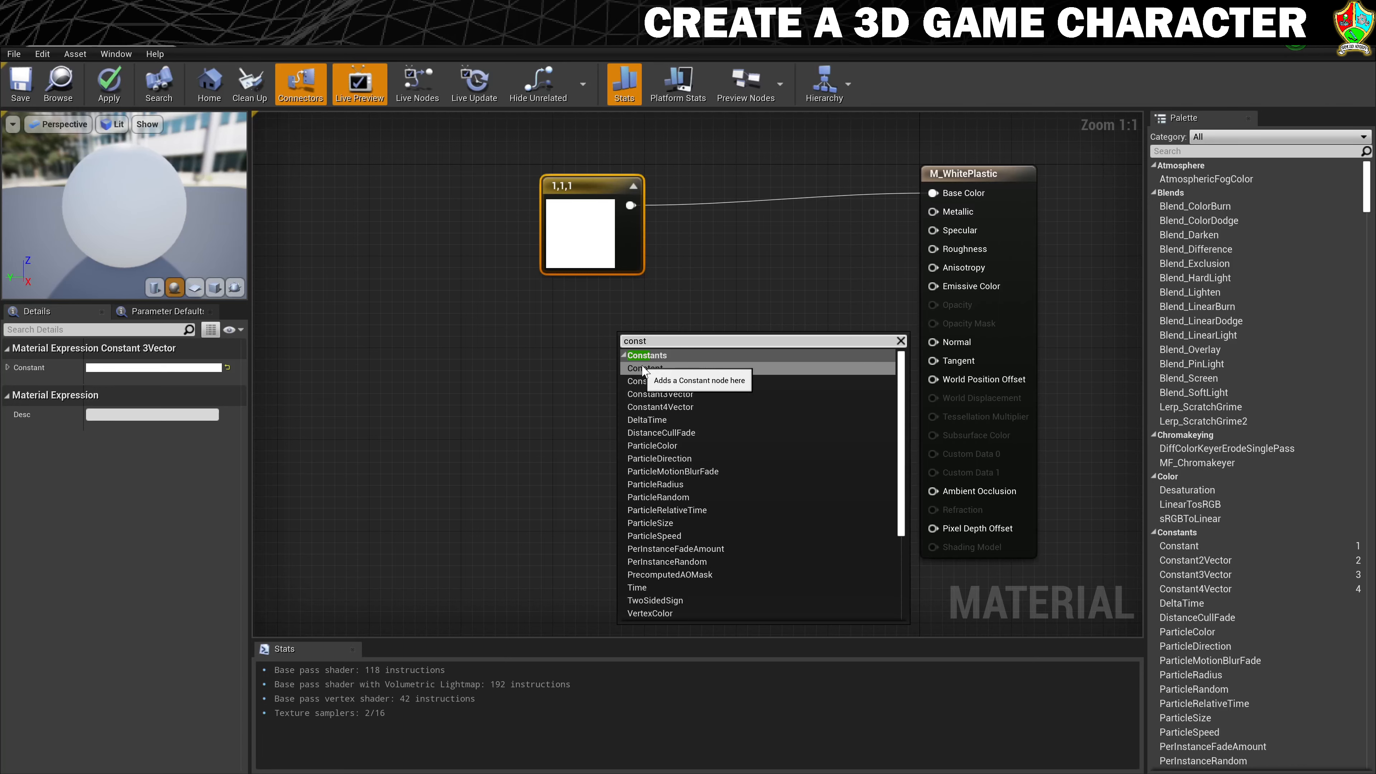
pyautogui.click(645, 368)
pyautogui.moveTo(644, 343); pyautogui.dragTo(932, 248)
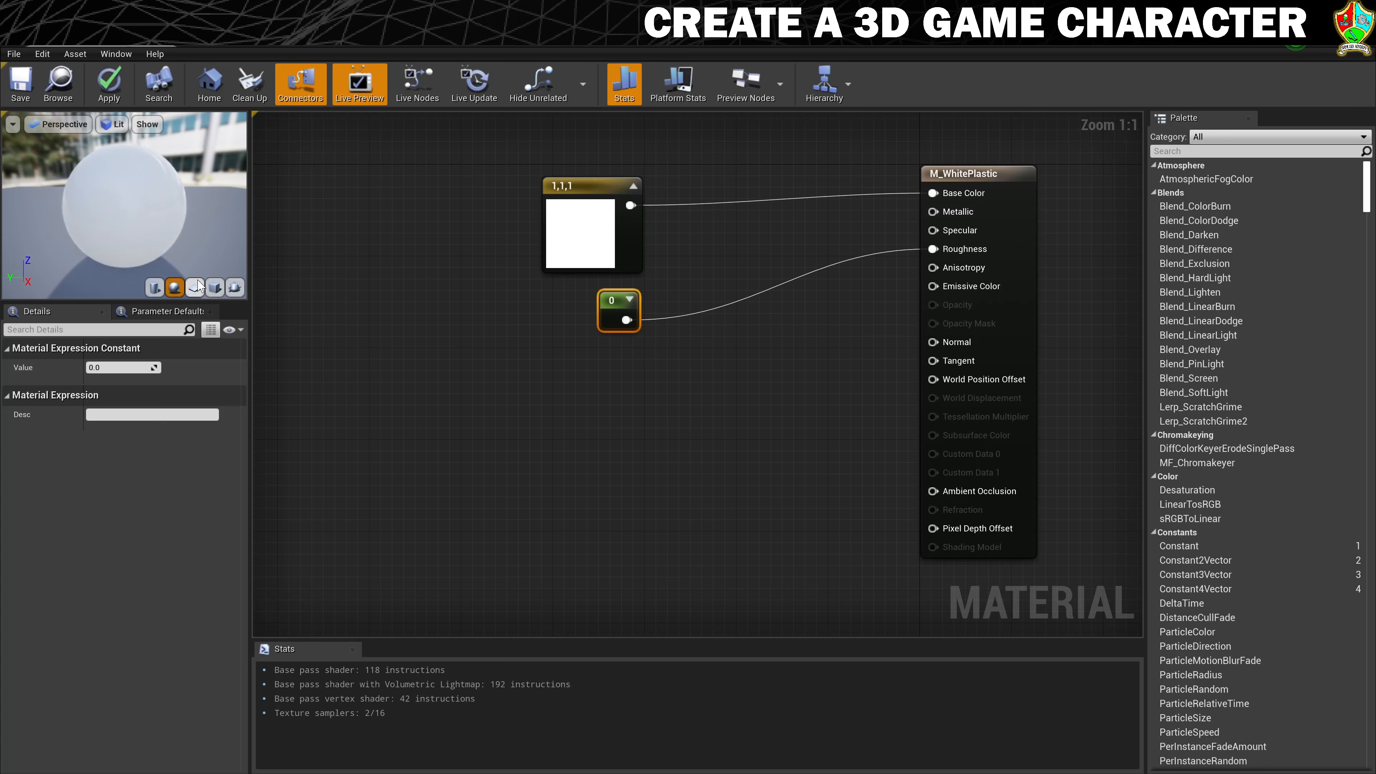
pyautogui.click(215, 287)
pyautogui.moveTo(124, 206); pyautogui.dragTo(174, 212)
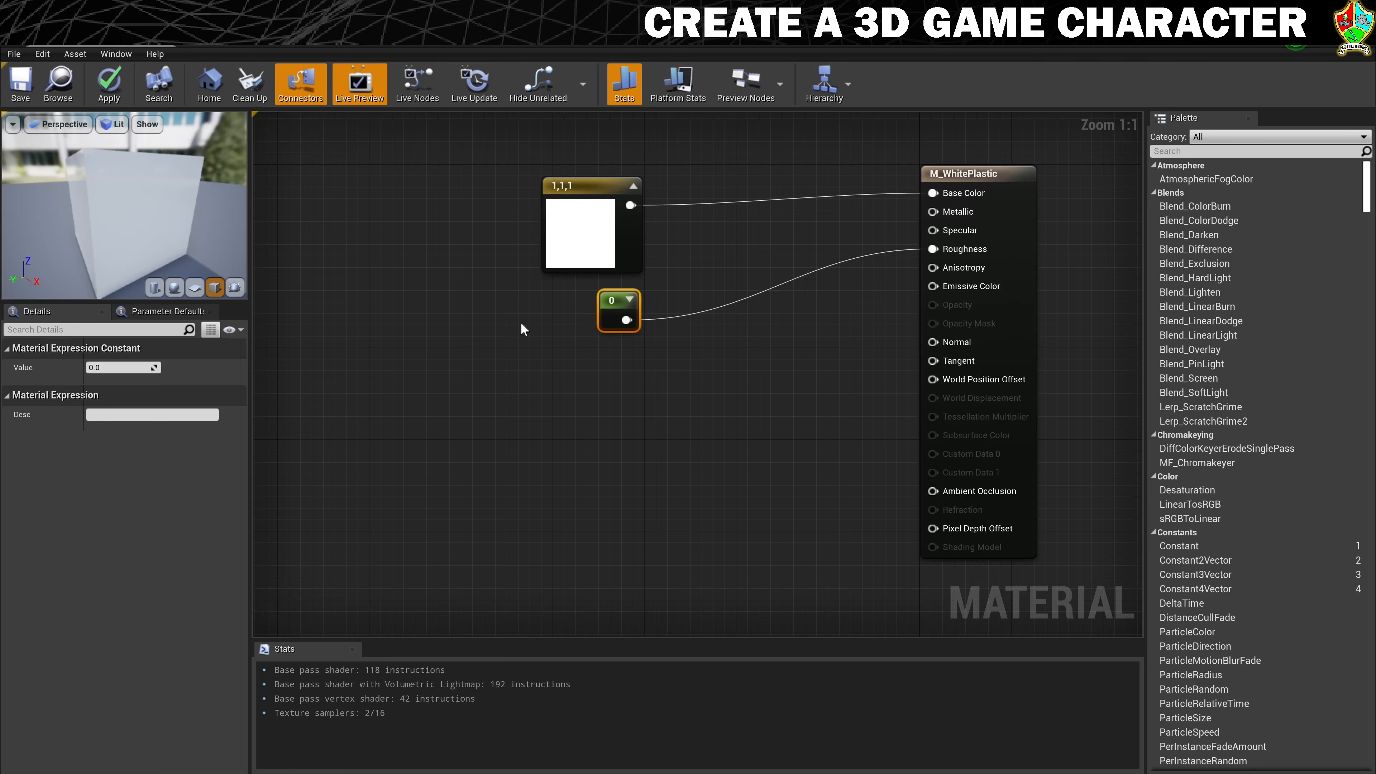
# - Set the roughness Constant to 0.2, then save and close the M_WhitePlastic material
pyautogui.click(119, 367)
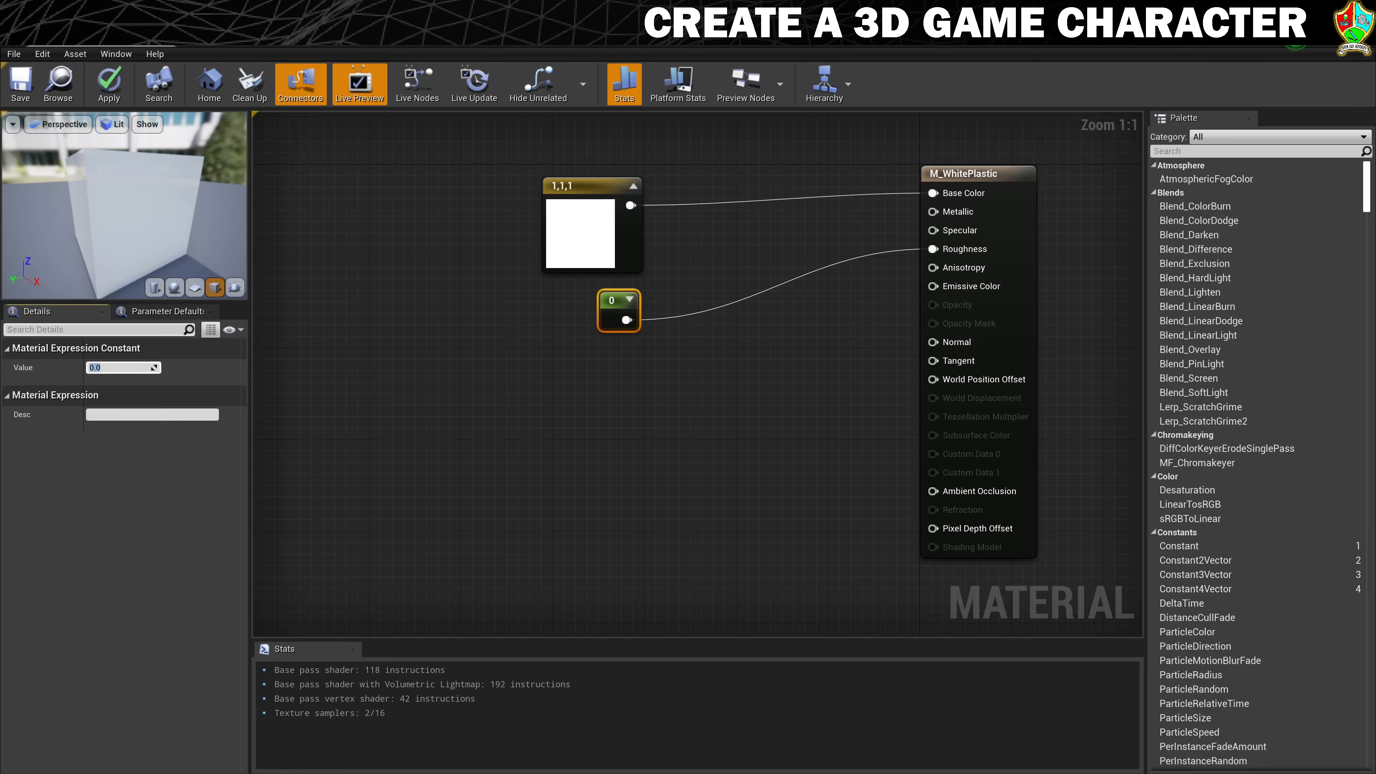
pyautogui.write('0.2')
pyautogui.press('Return')
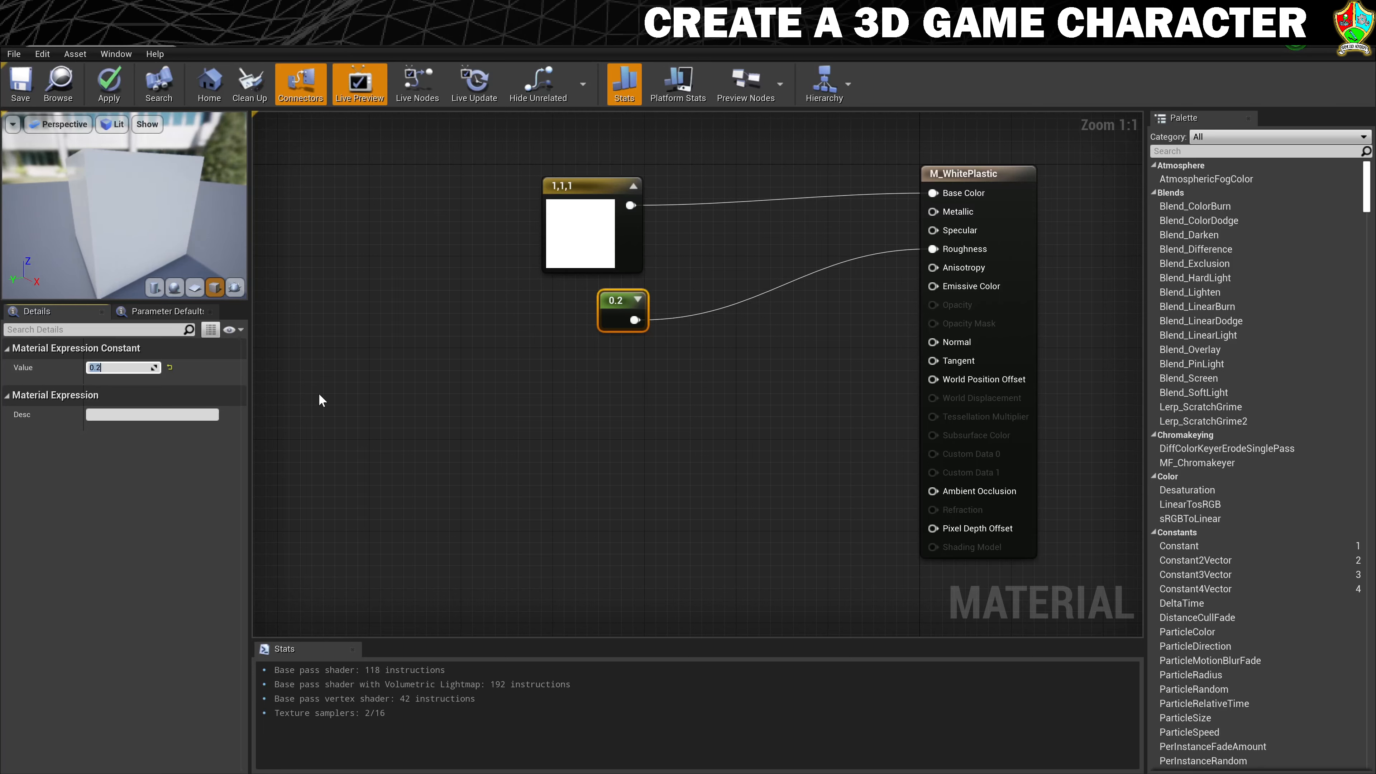
pyautogui.click(20, 83)
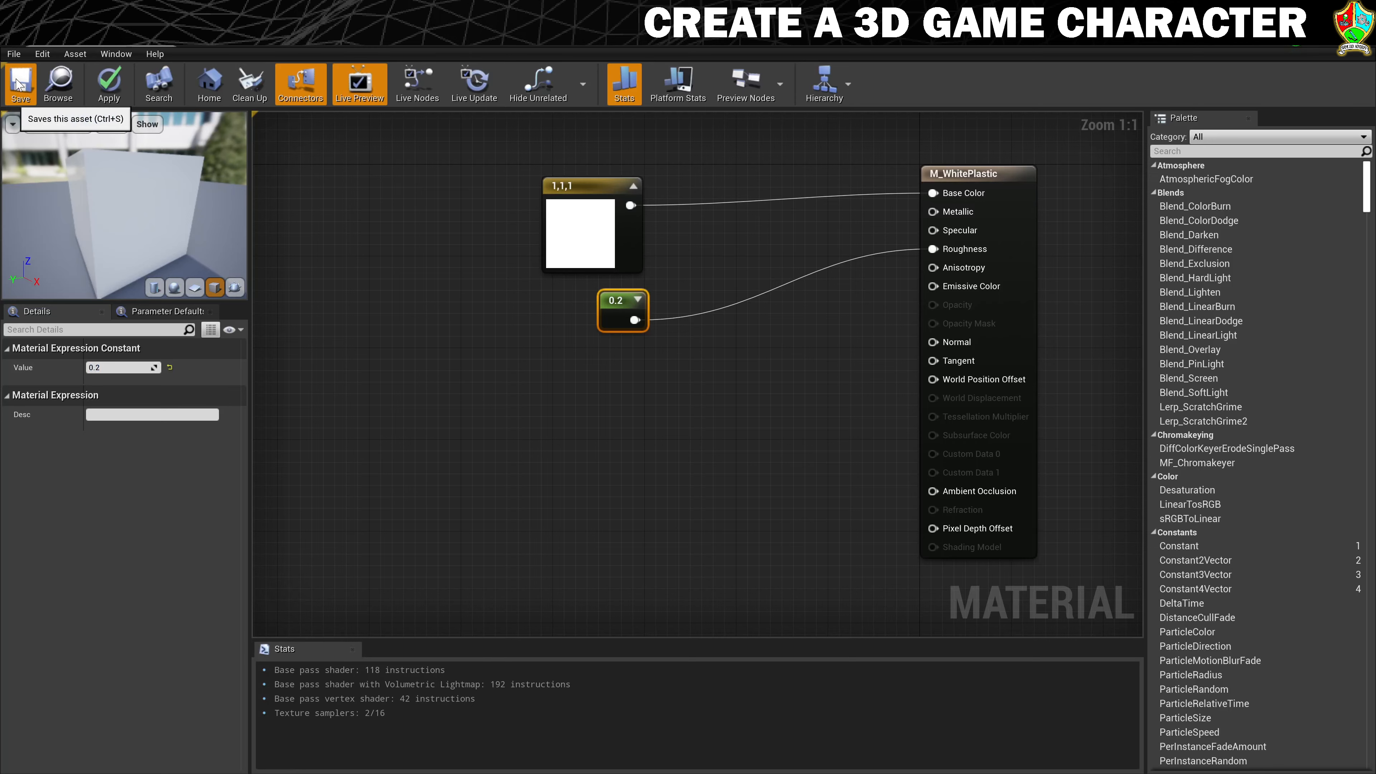
pyautogui.click(164, 42)
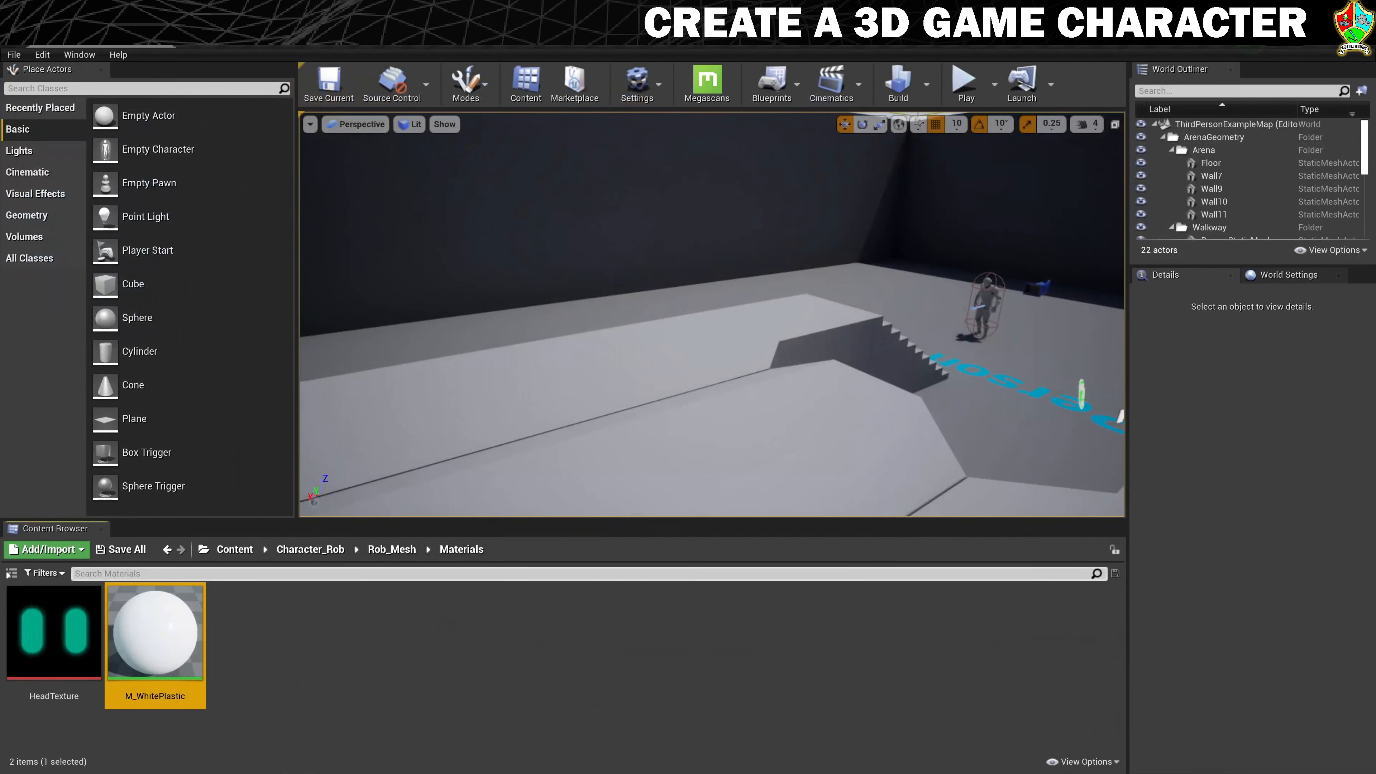
# - Create a new material named M_BlackRubber in the Rob_Mesh Materials folder
pyautogui.click(268, 627)
pyautogui.rightClick(251, 616)
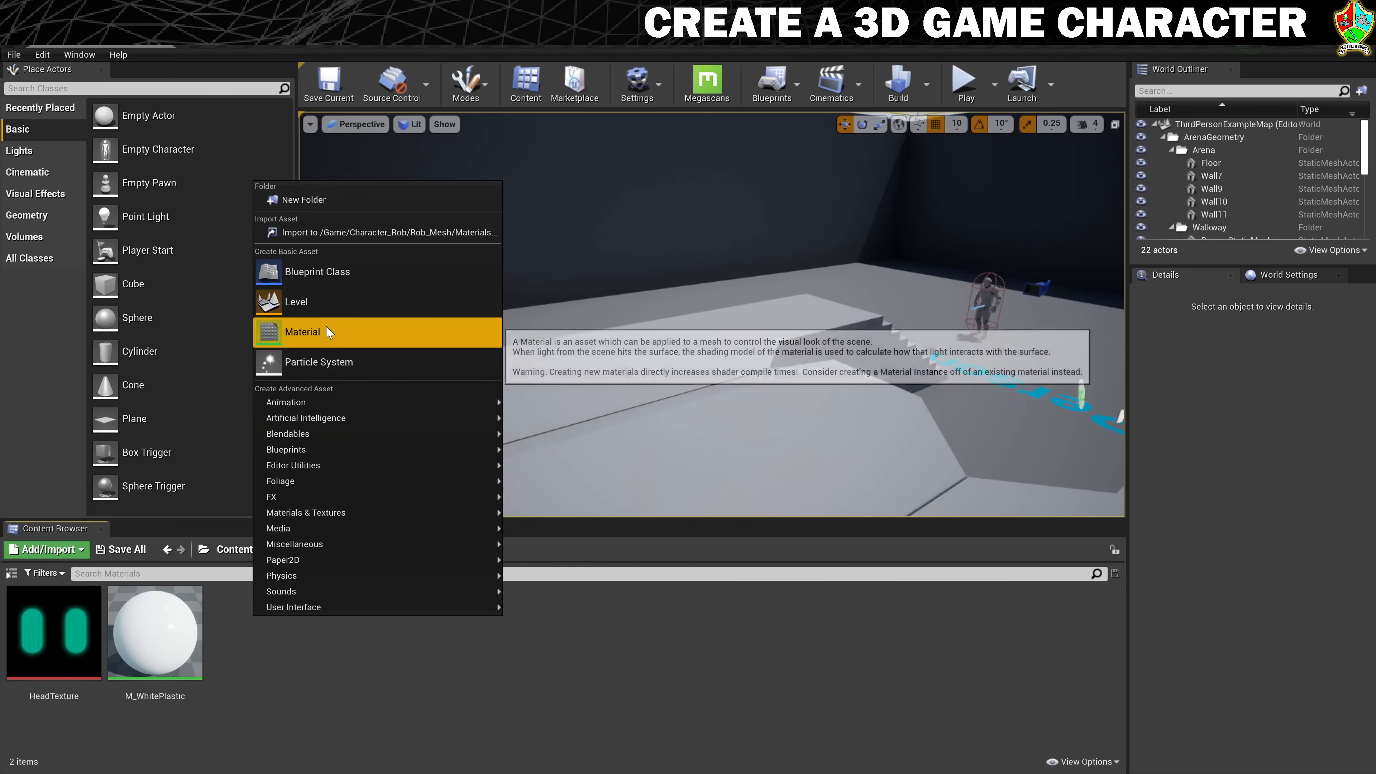
pyautogui.click(327, 332)
pyautogui.write('M')
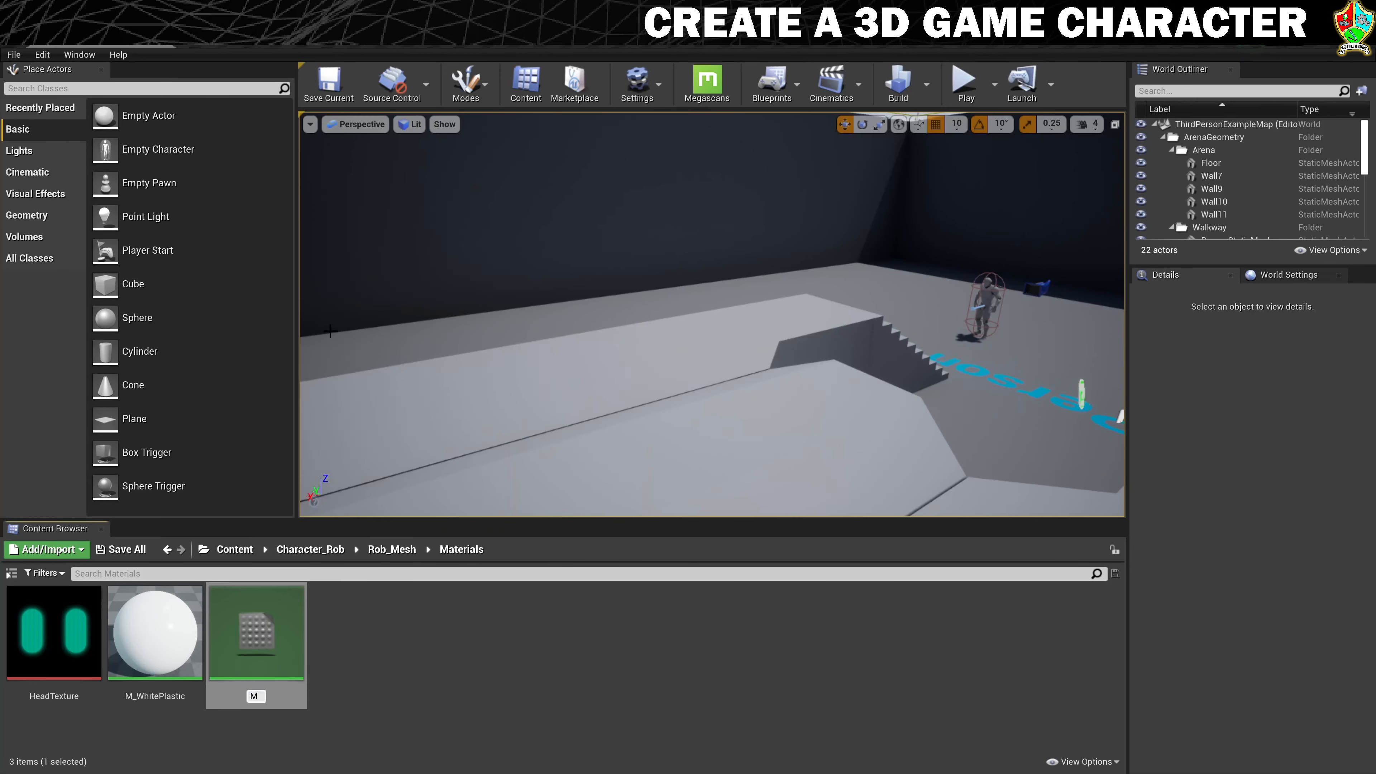
pyautogui.write('_BlackRubber')
pyautogui.press('Return')
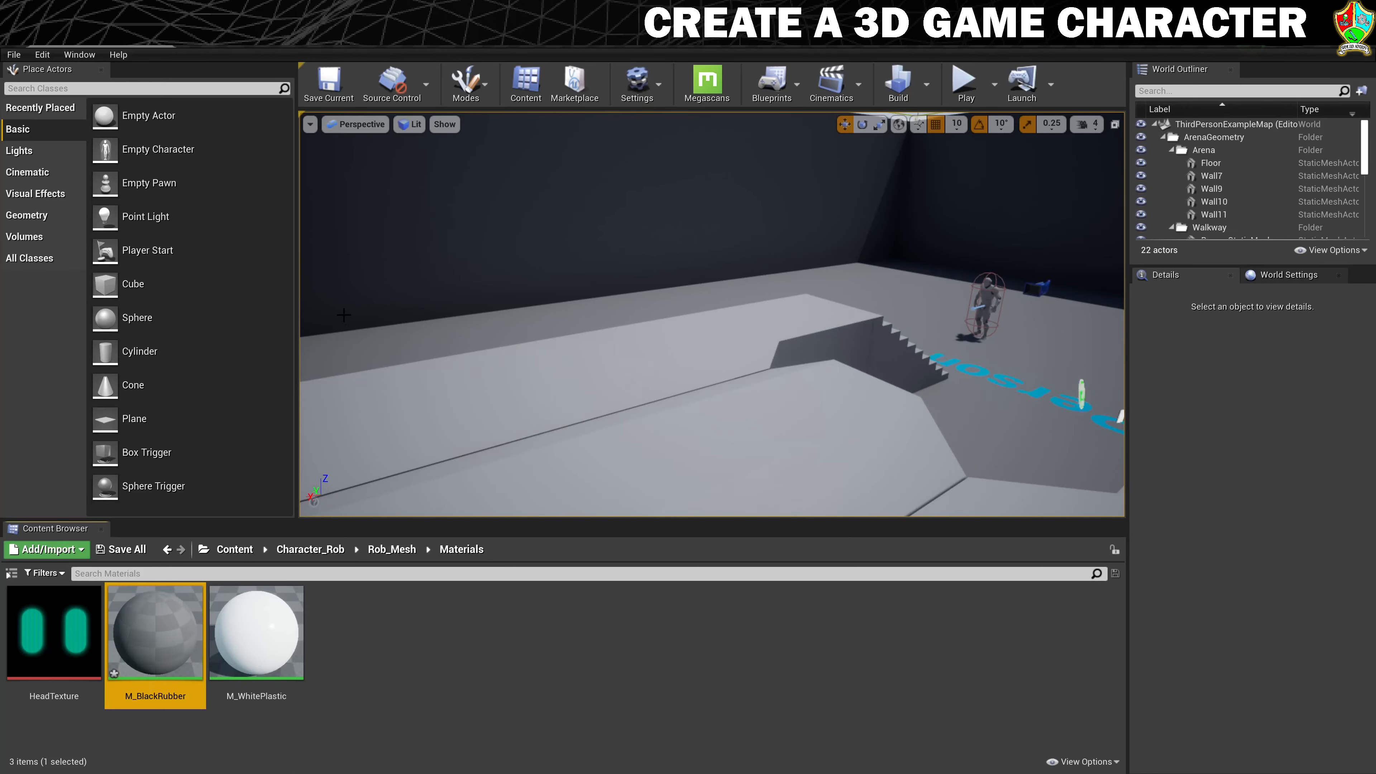
# - Open M_BlackRubber and add a Constant3Vector node connected to the material's Base Color
pyautogui.doubleClick(152, 633)
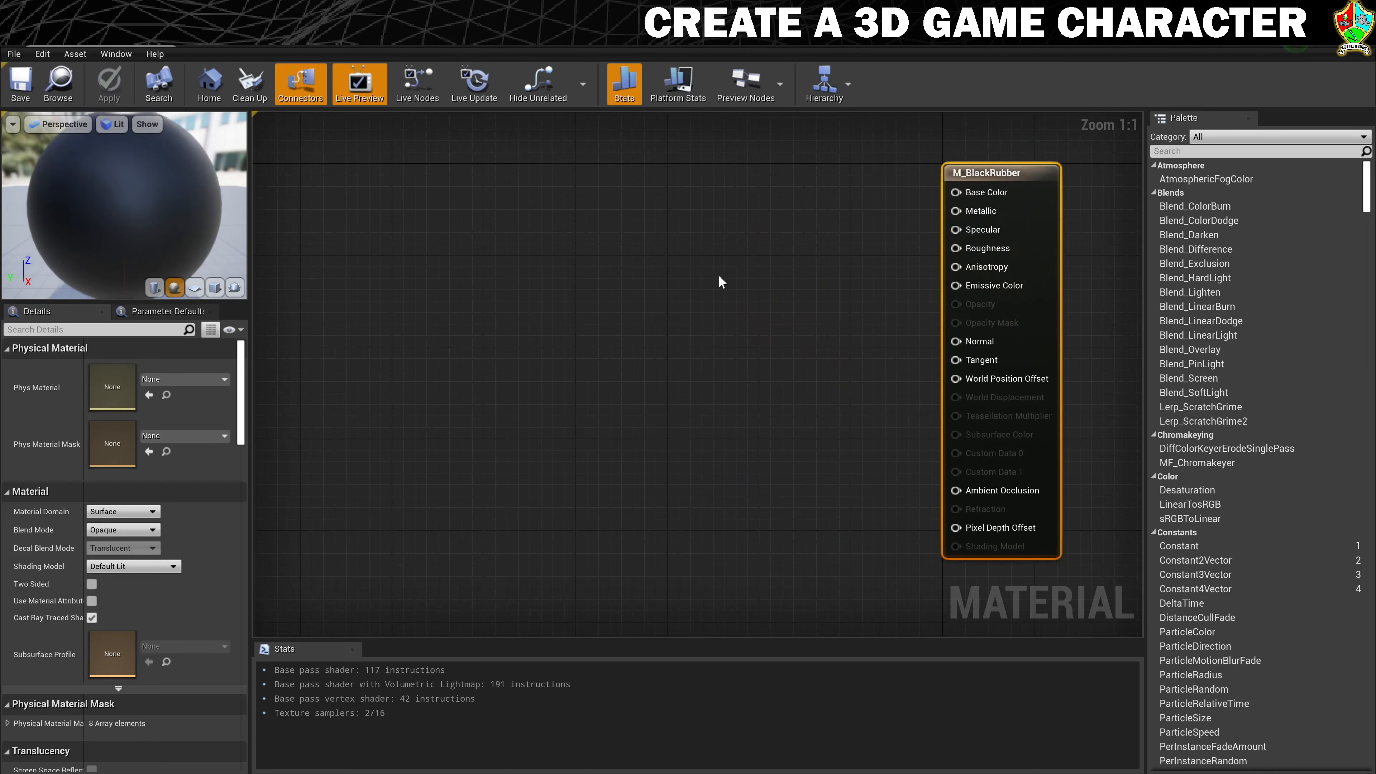
pyautogui.rightClick(555, 179)
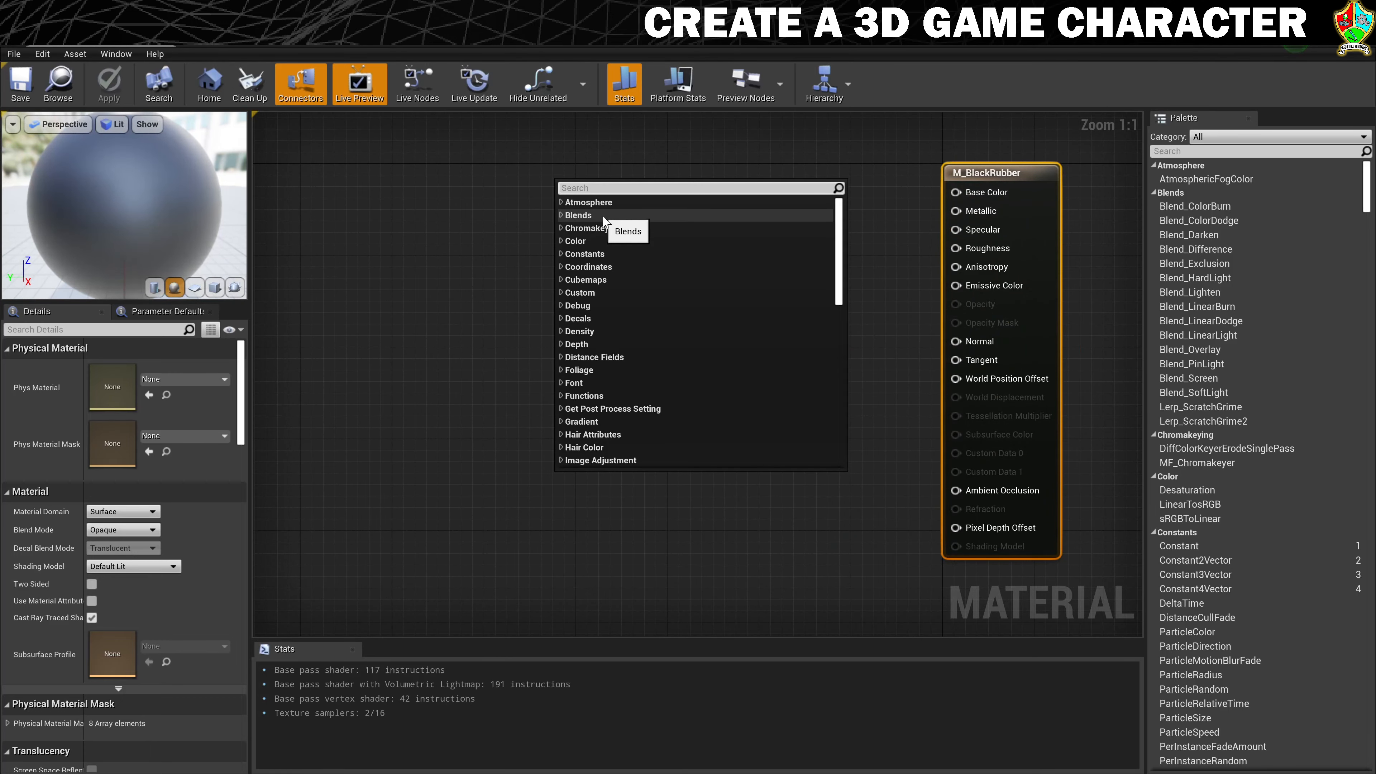
pyautogui.write('const')
pyautogui.click(606, 240)
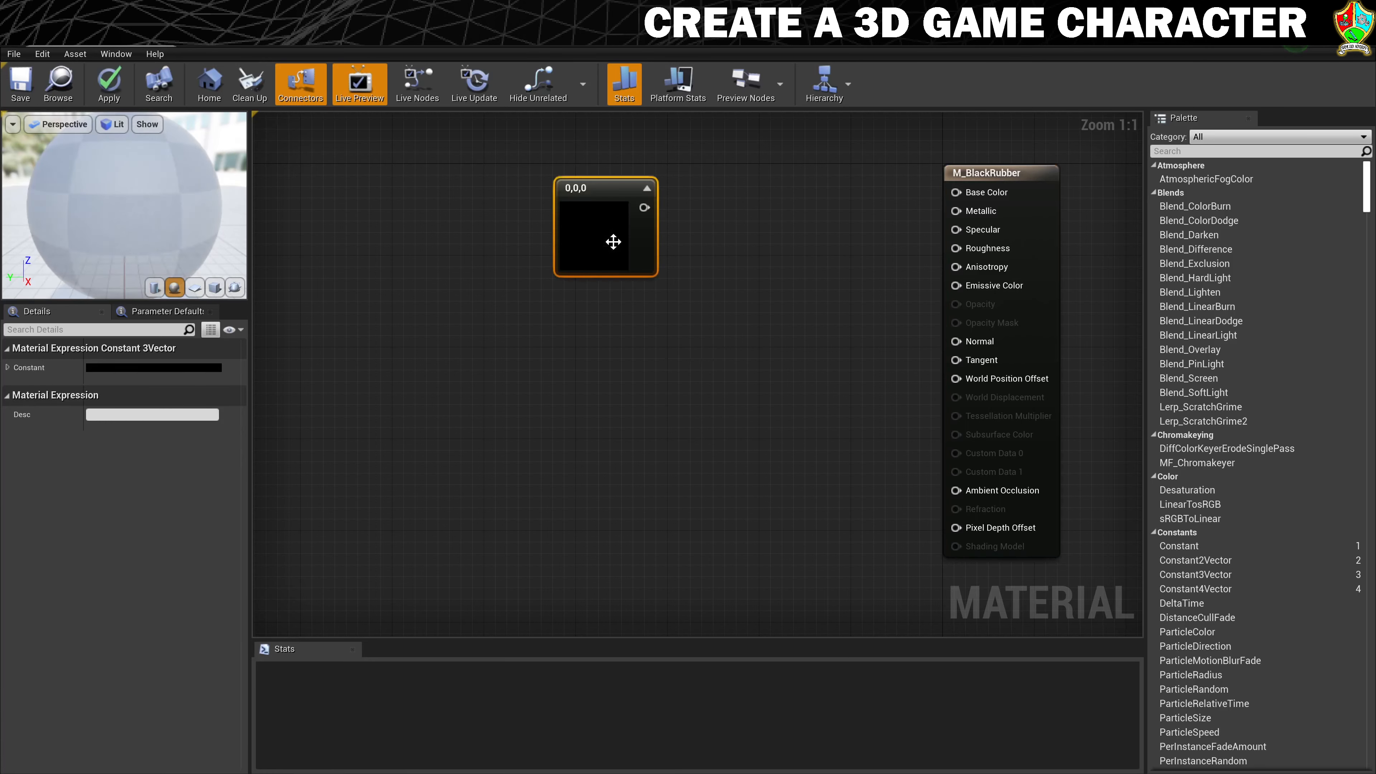
pyautogui.moveTo(642, 207); pyautogui.dragTo(956, 191)
# - Set the Constant3Vector colour to a very dark grey with R, G and B at about 0.026
pyautogui.click(163, 368)
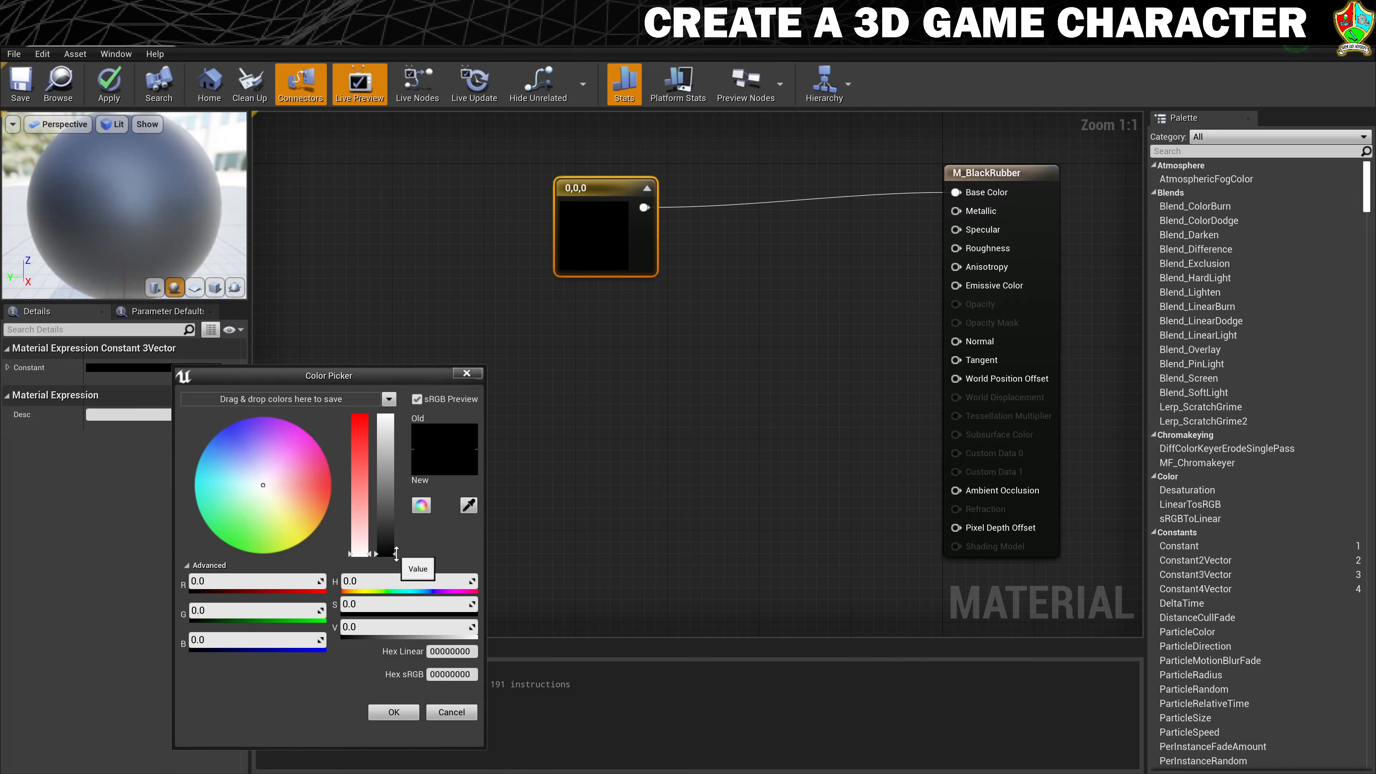
pyautogui.moveTo(396, 557); pyautogui.dragTo(402, 550)
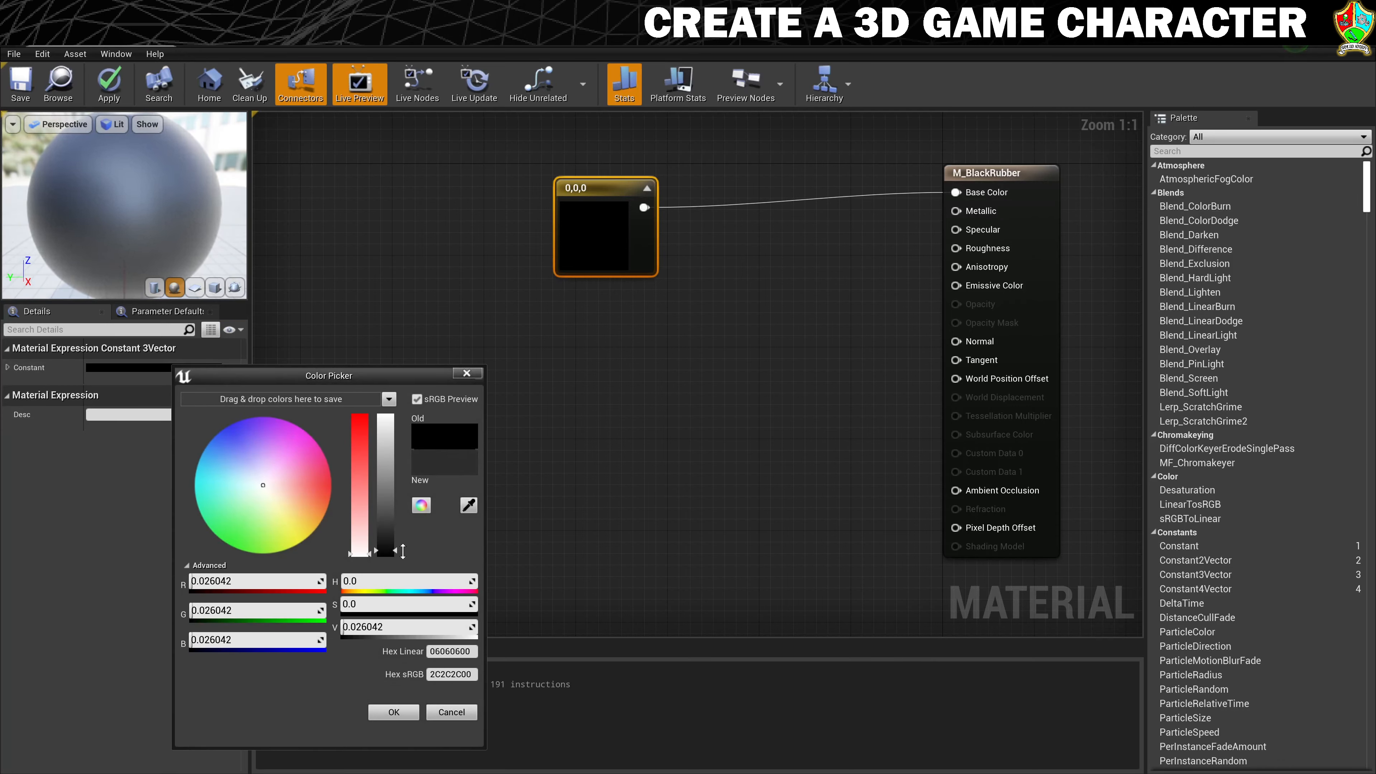
pyautogui.click(394, 711)
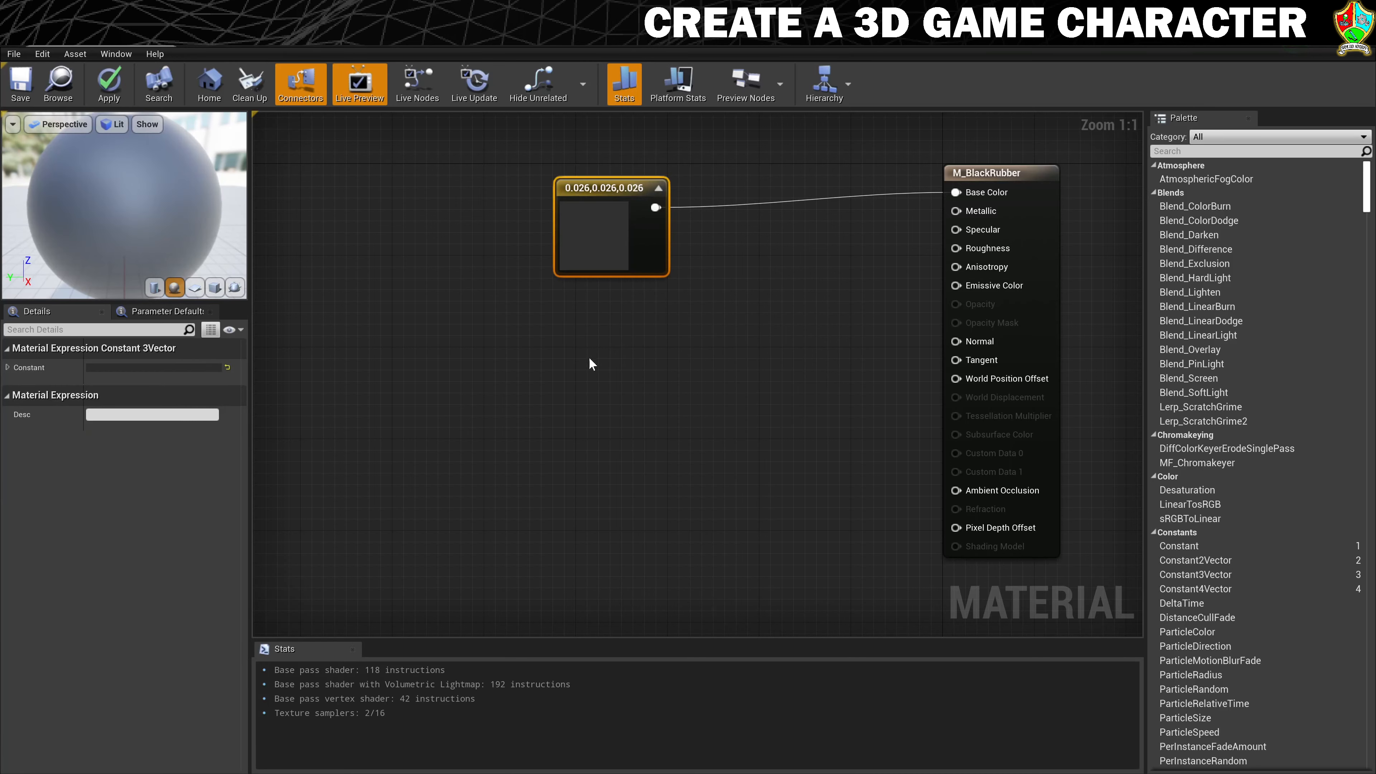
# - Add a Constant node below the dark grey colour node and connect it to M_BlackRubber's Roughness
pyautogui.rightClick(596, 337)
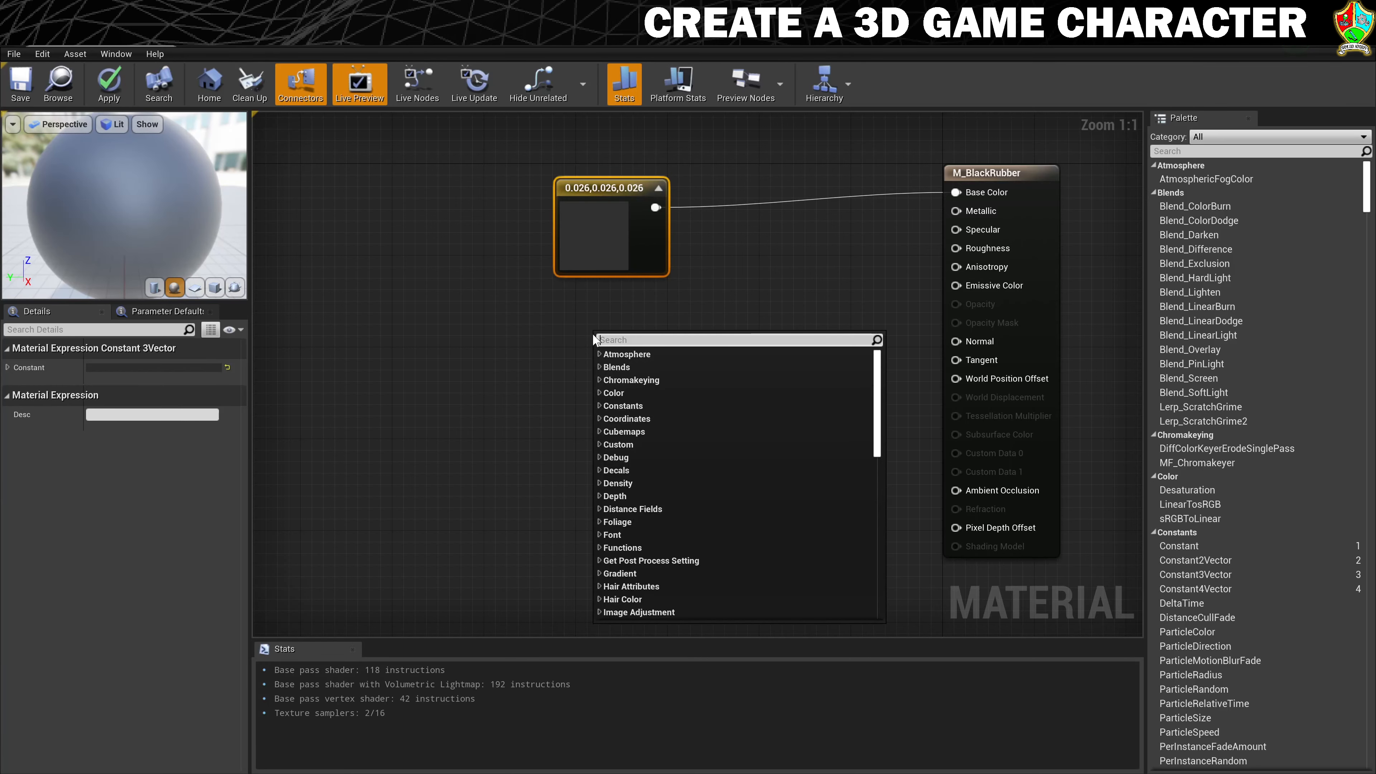
pyautogui.write('const')
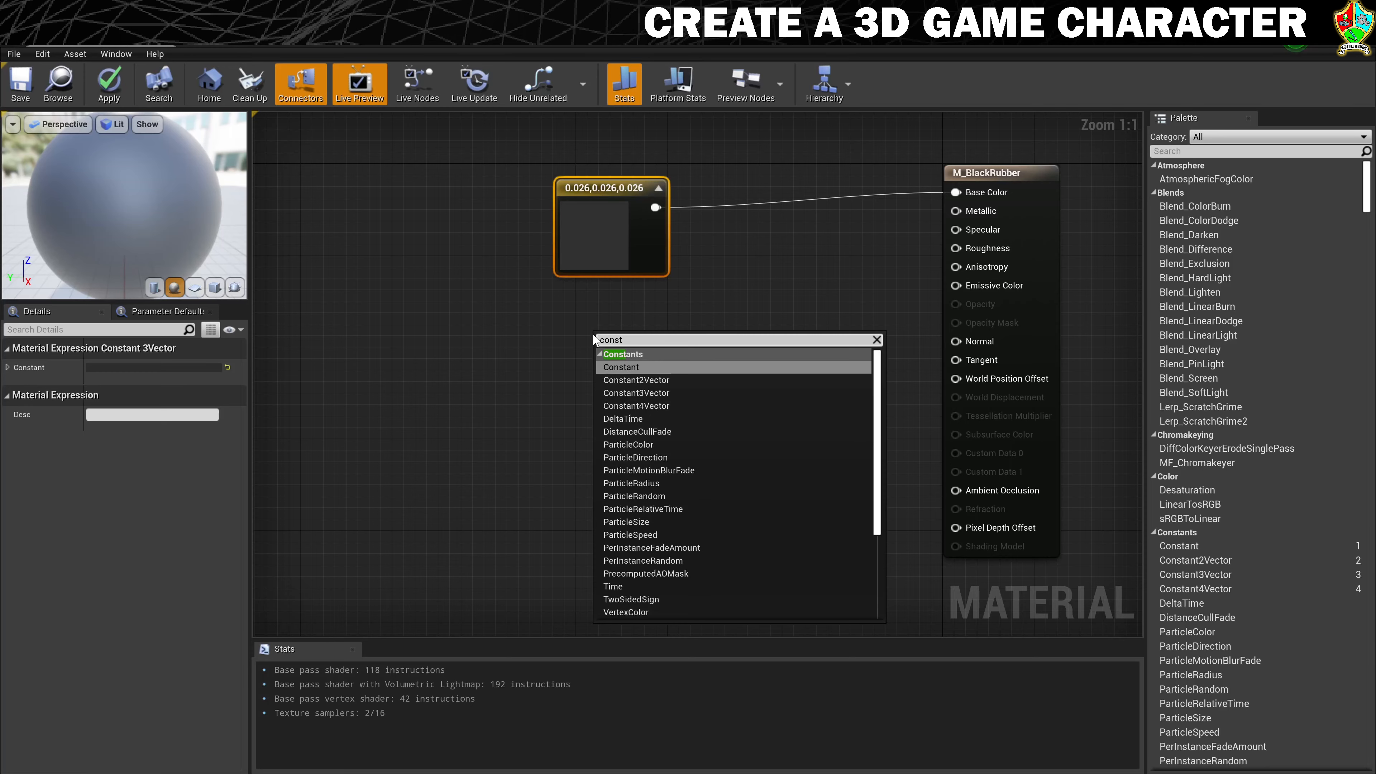
pyautogui.click(623, 368)
pyautogui.moveTo(621, 359); pyautogui.dragTo(956, 248)
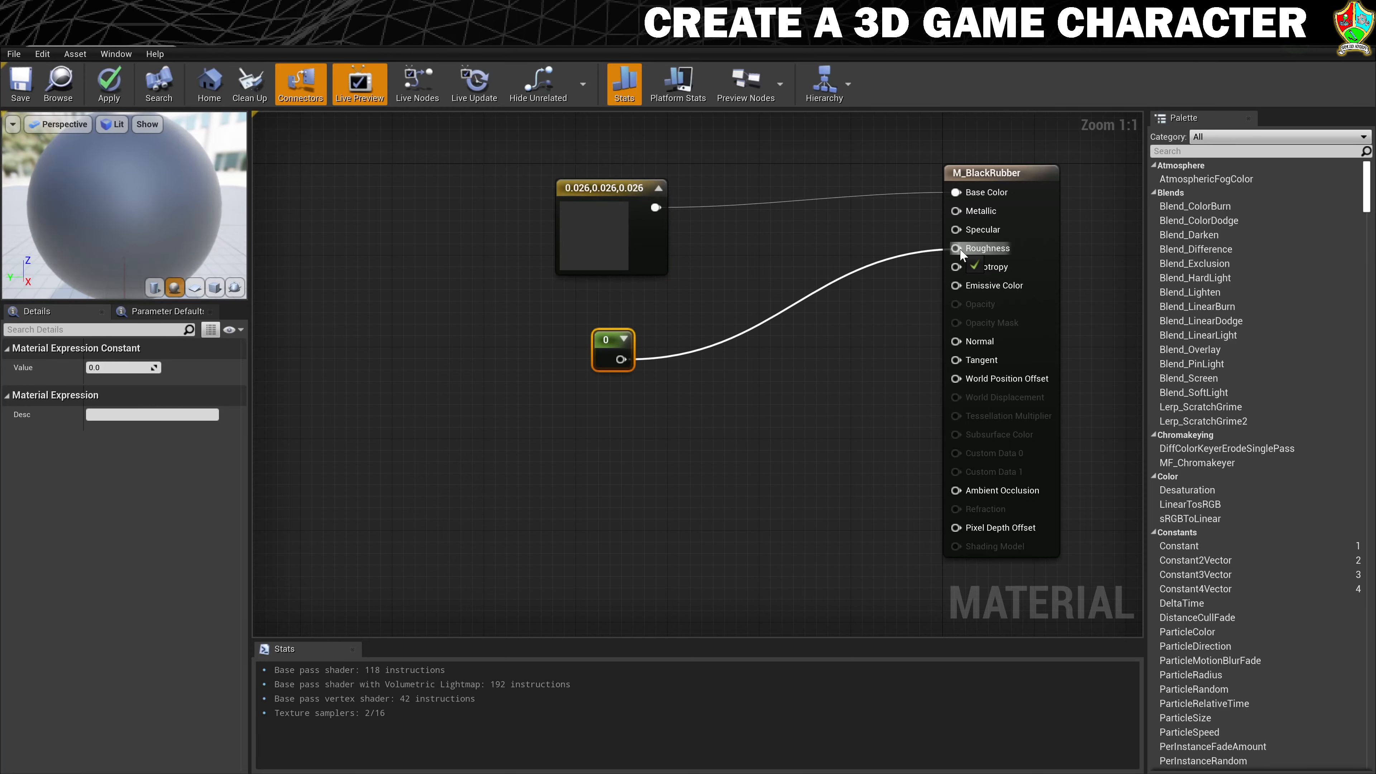
# - Set the roughness Constant to 0.8, then save M_BlackRubber and return to the level editor
pyautogui.click(127, 368)
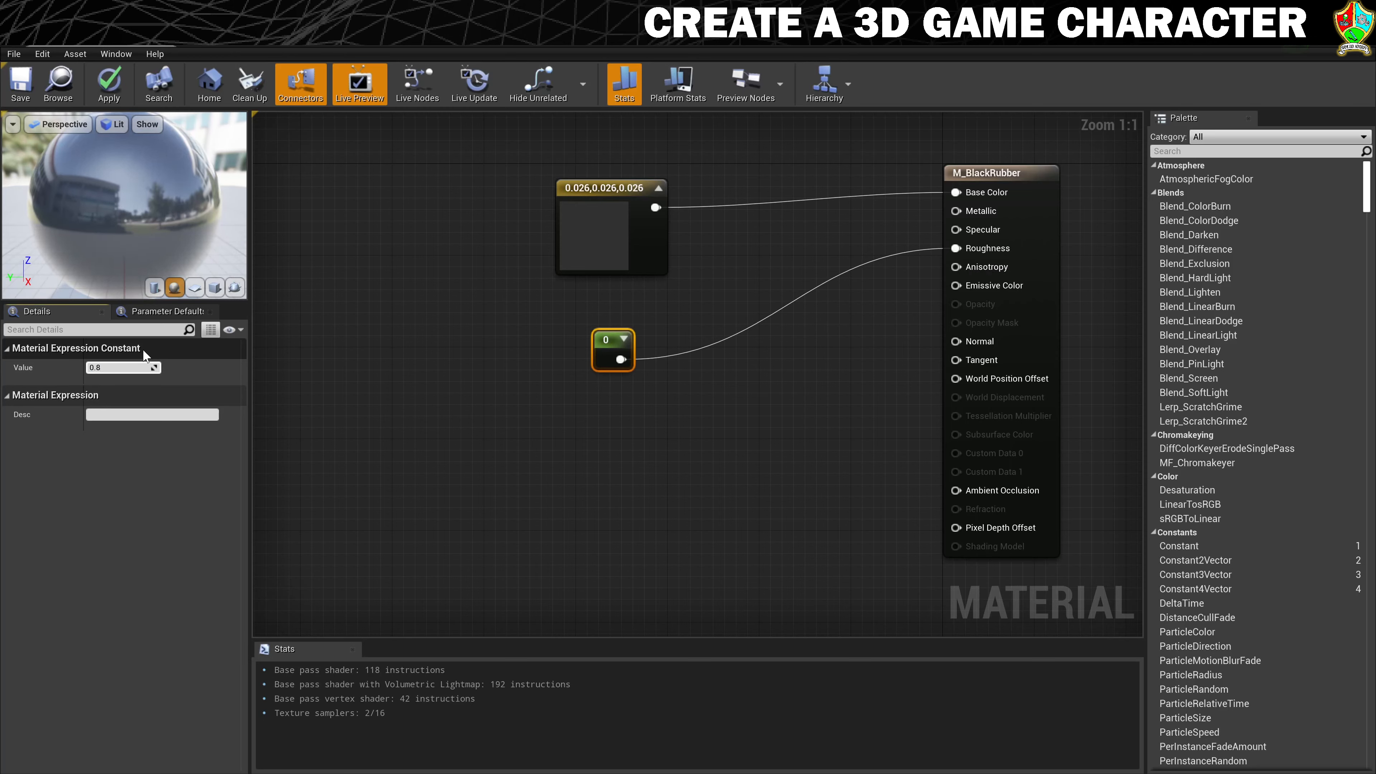
pyautogui.press('Return')
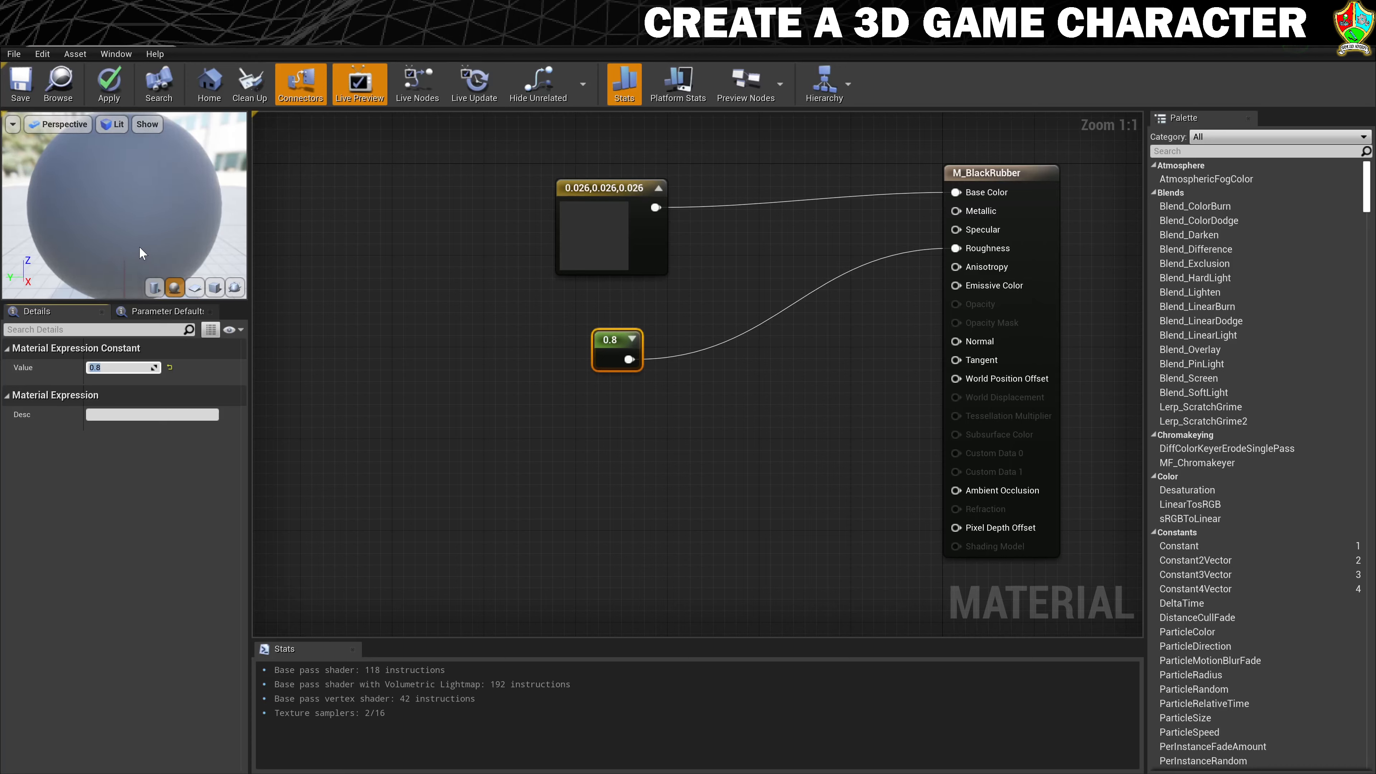
pyautogui.click(20, 84)
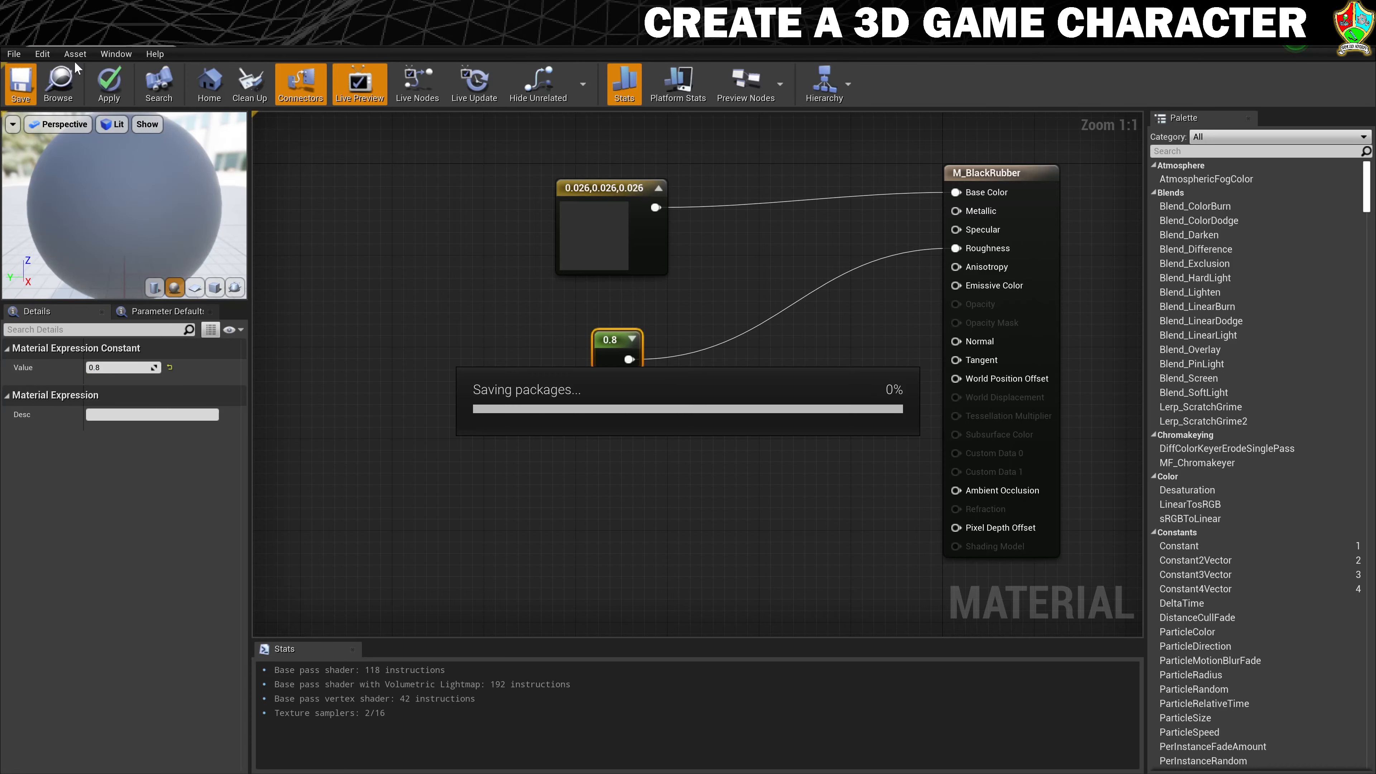
pyautogui.moveTo(191, 38); pyautogui.dragTo(218, 44)
pyautogui.click(300, 45)
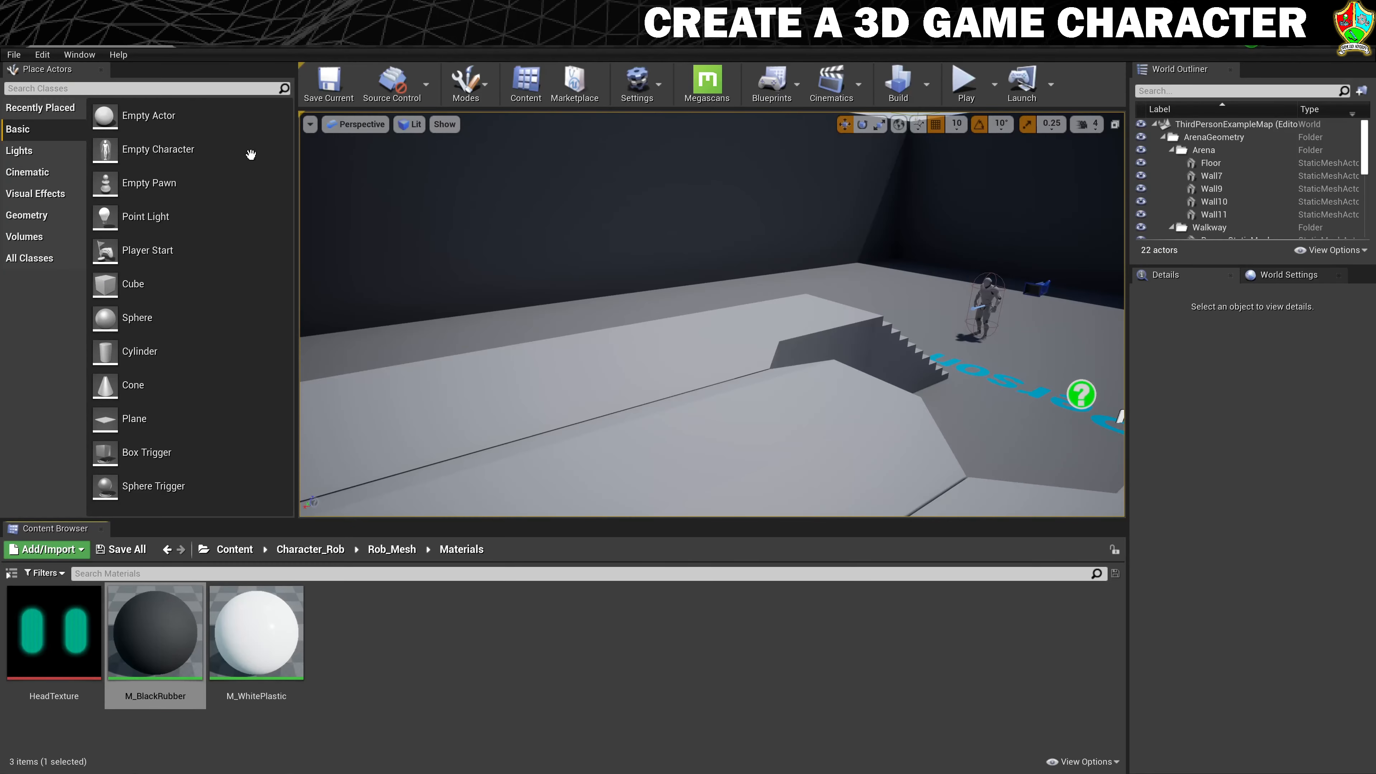
# - Create a new material named M_Screen in the Rob_Mesh Materials folder
pyautogui.moveTo(67, 622)
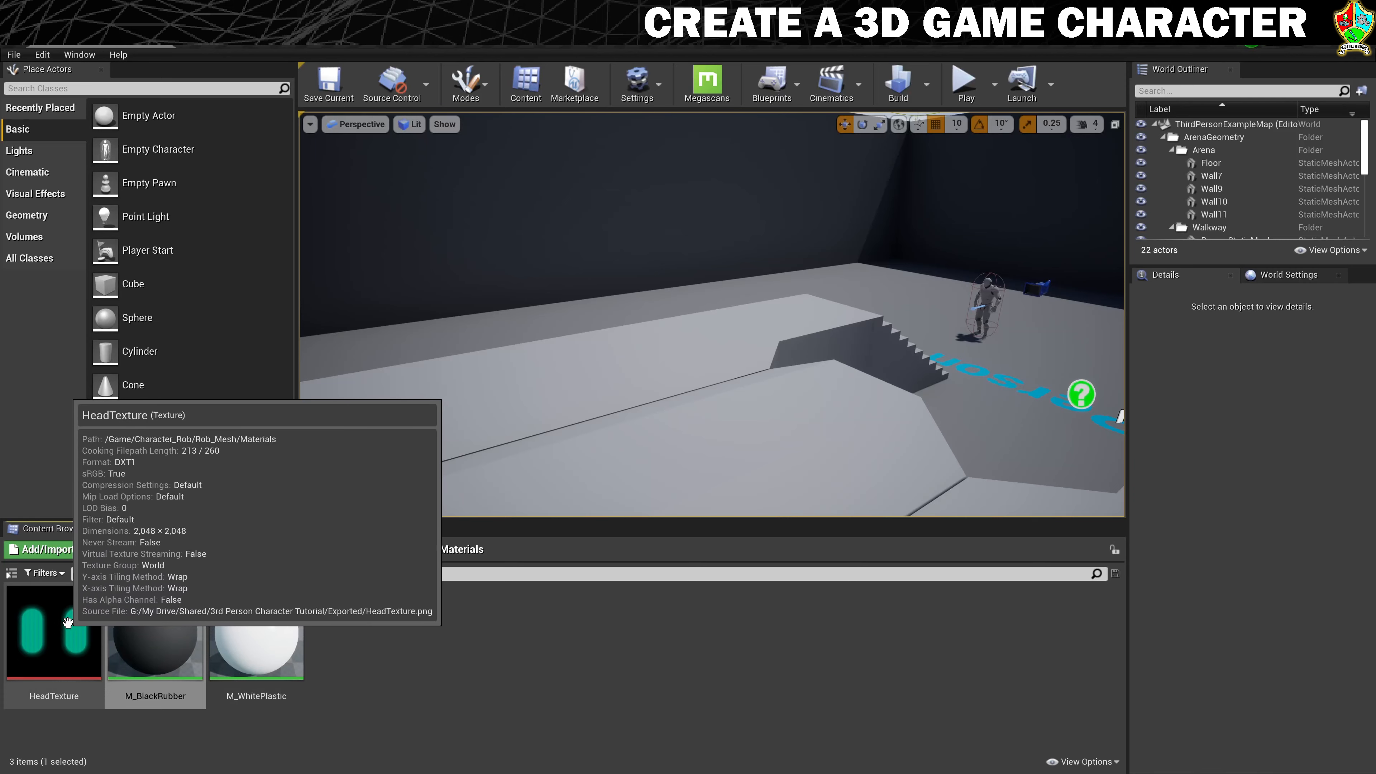
pyautogui.rightClick(366, 644)
pyautogui.moveTo(406, 609)
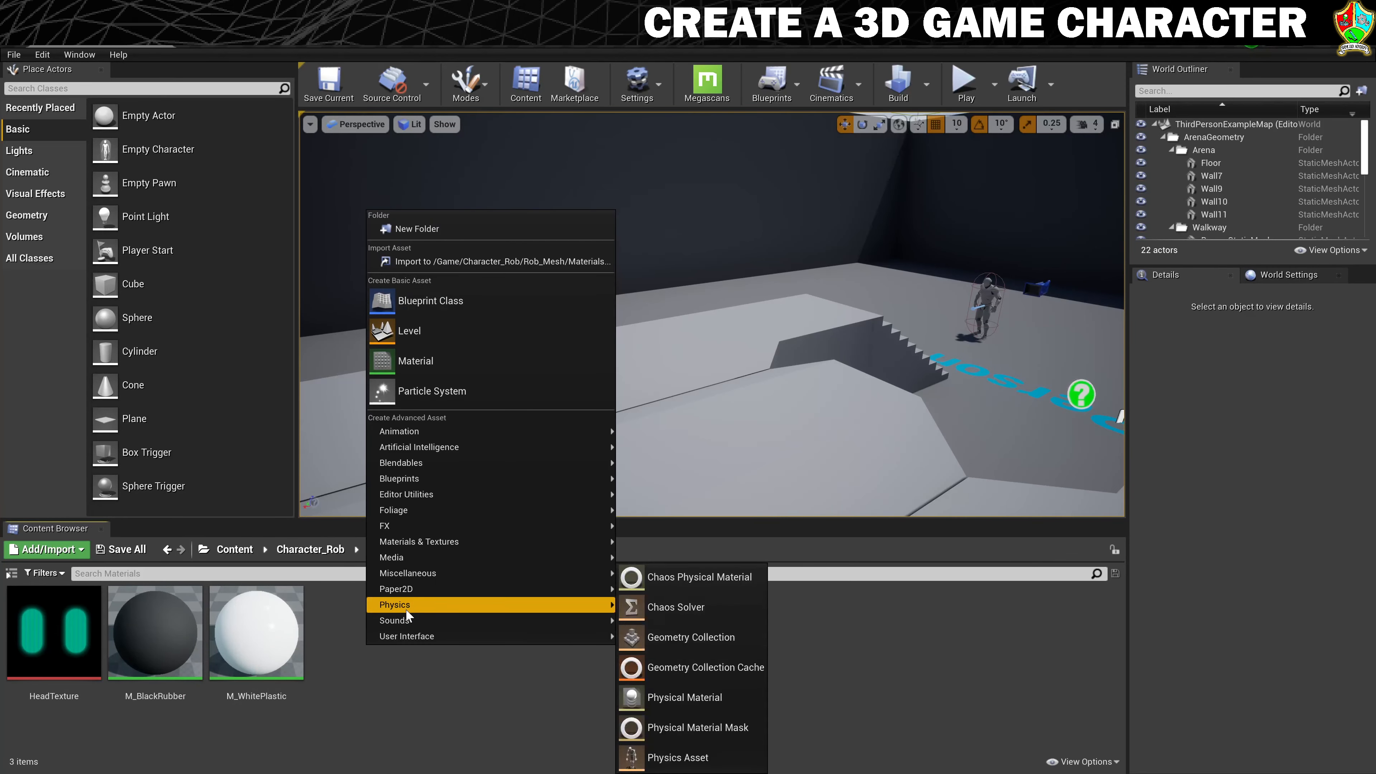
pyautogui.click(432, 355)
pyautogui.write('M')
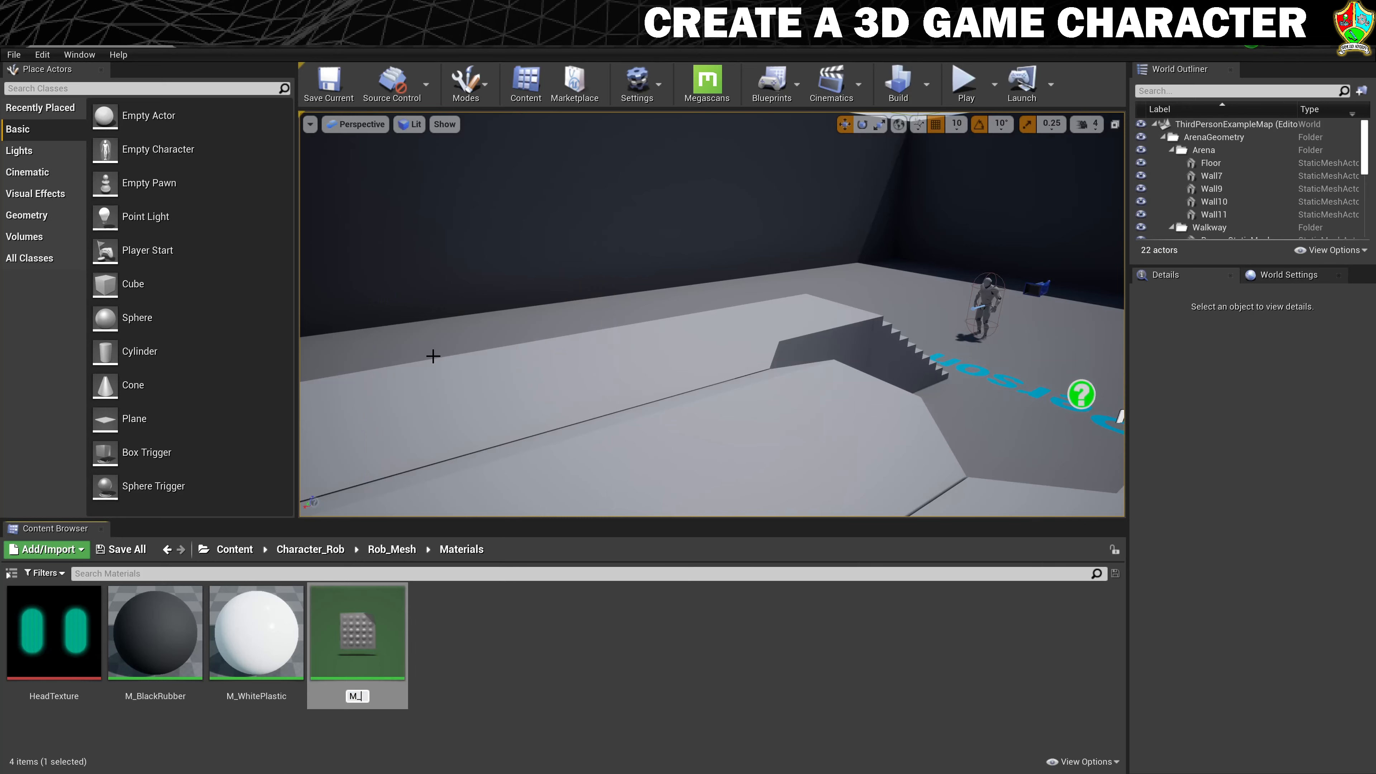
pyautogui.write('_Screen')
pyautogui.press('Return')
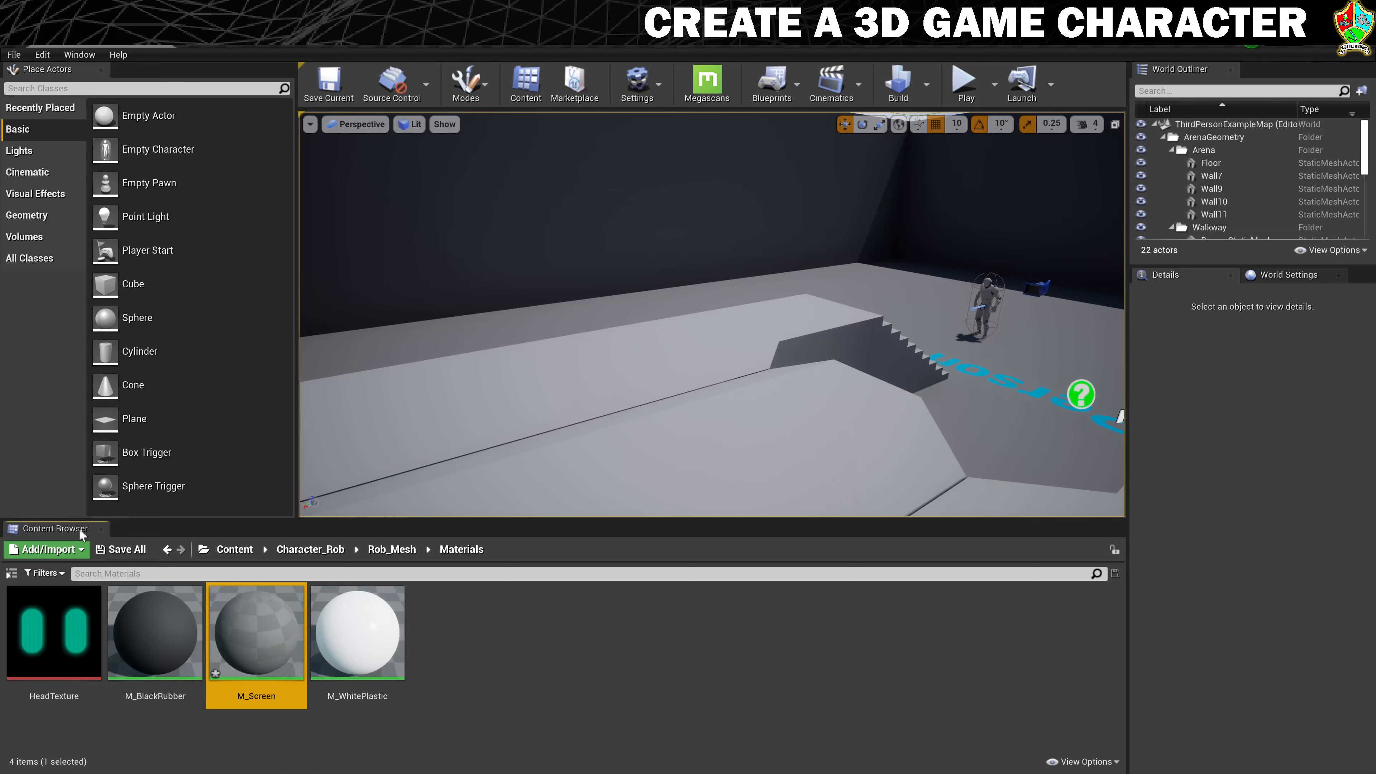
# - Open M_Screen and add a Texture Sample node that uses HeadTexture as its texture
pyautogui.doubleClick(274, 645)
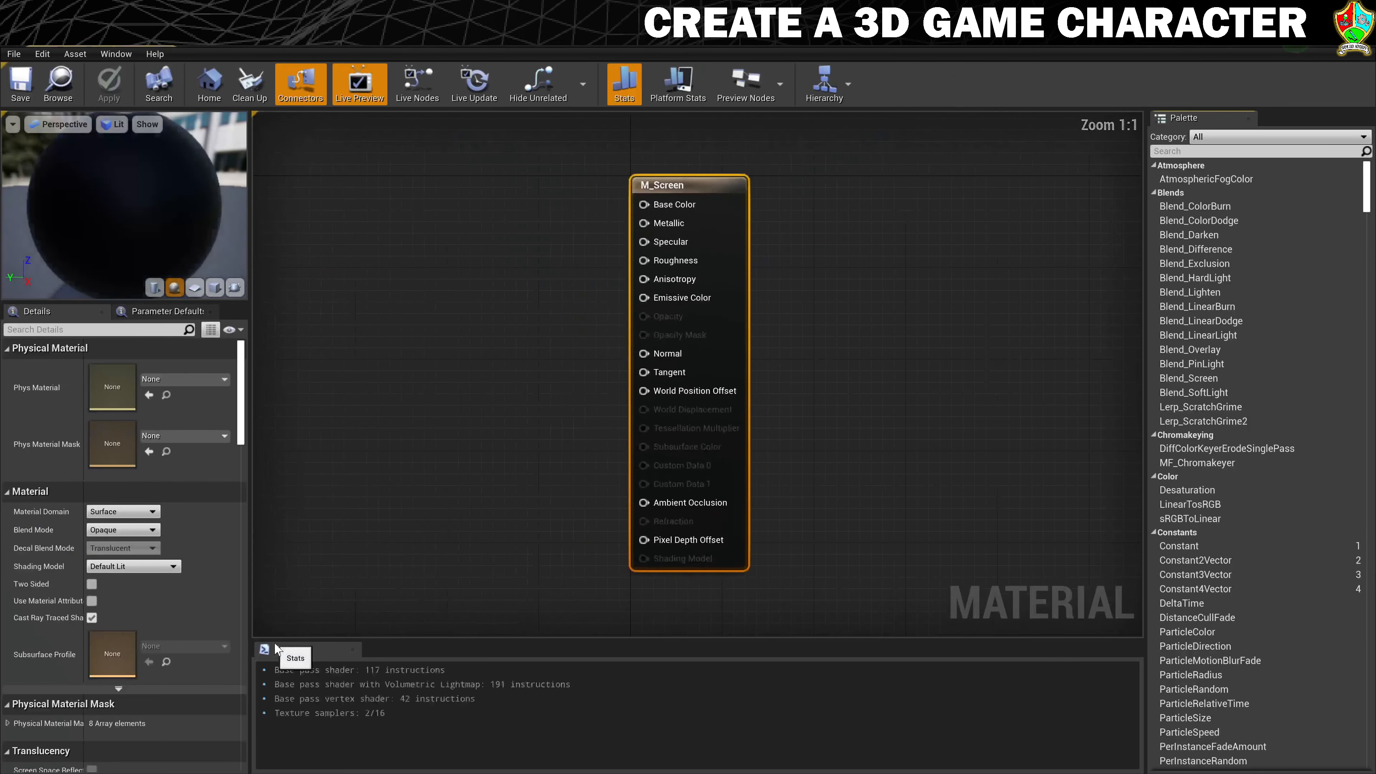
pyautogui.moveTo(382, 339); pyautogui.dragTo(676, 328, button='right')
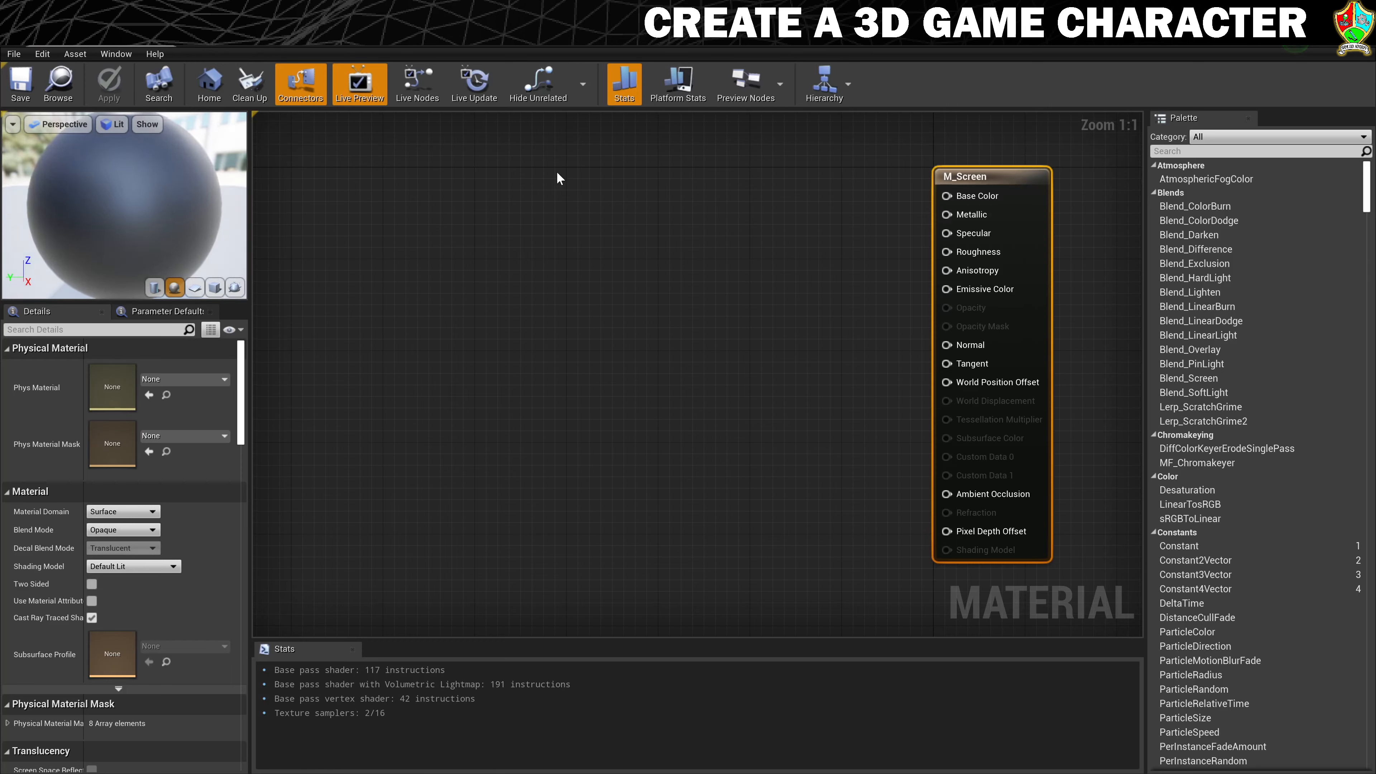
pyautogui.rightClick(560, 178)
pyautogui.write('texu')
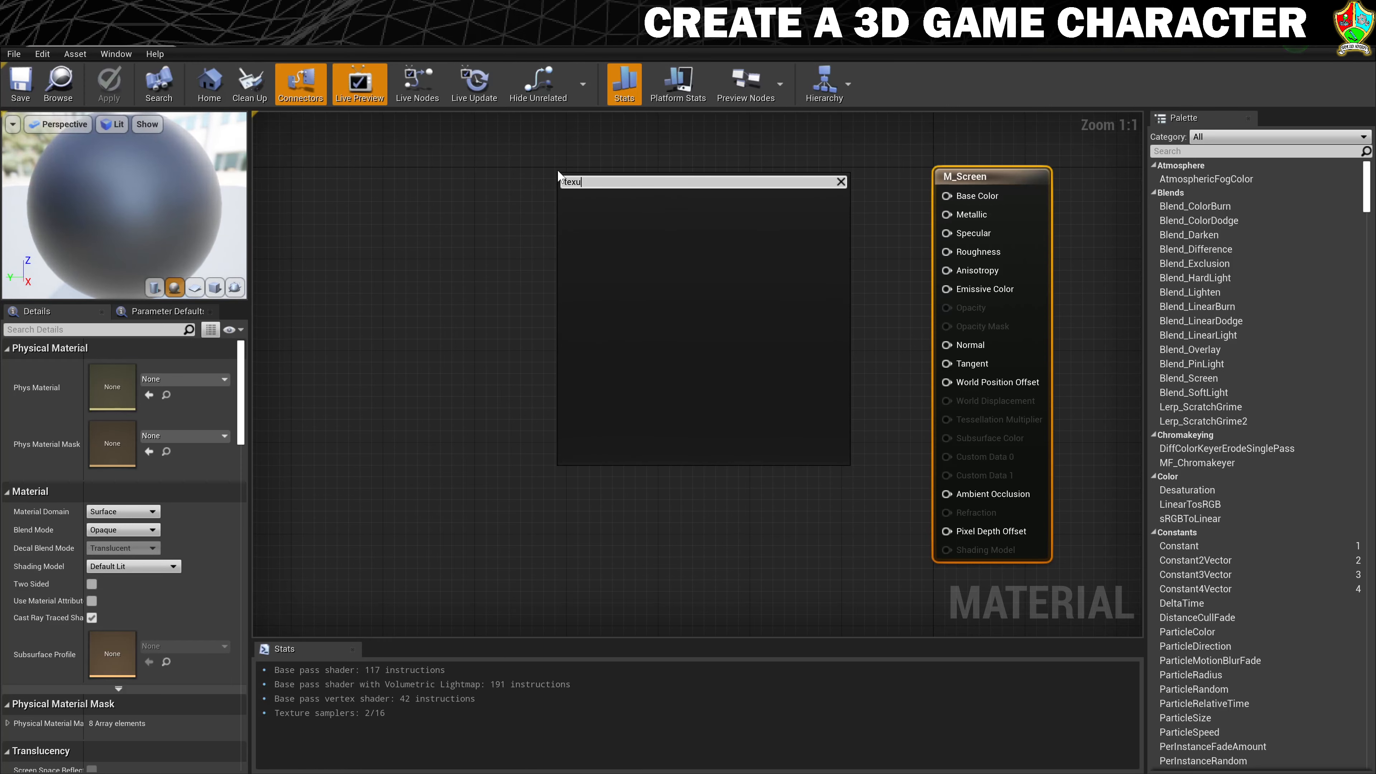
pyautogui.press('BackSpace')
pyautogui.press('BackSpace')
pyautogui.press('BackSpace')
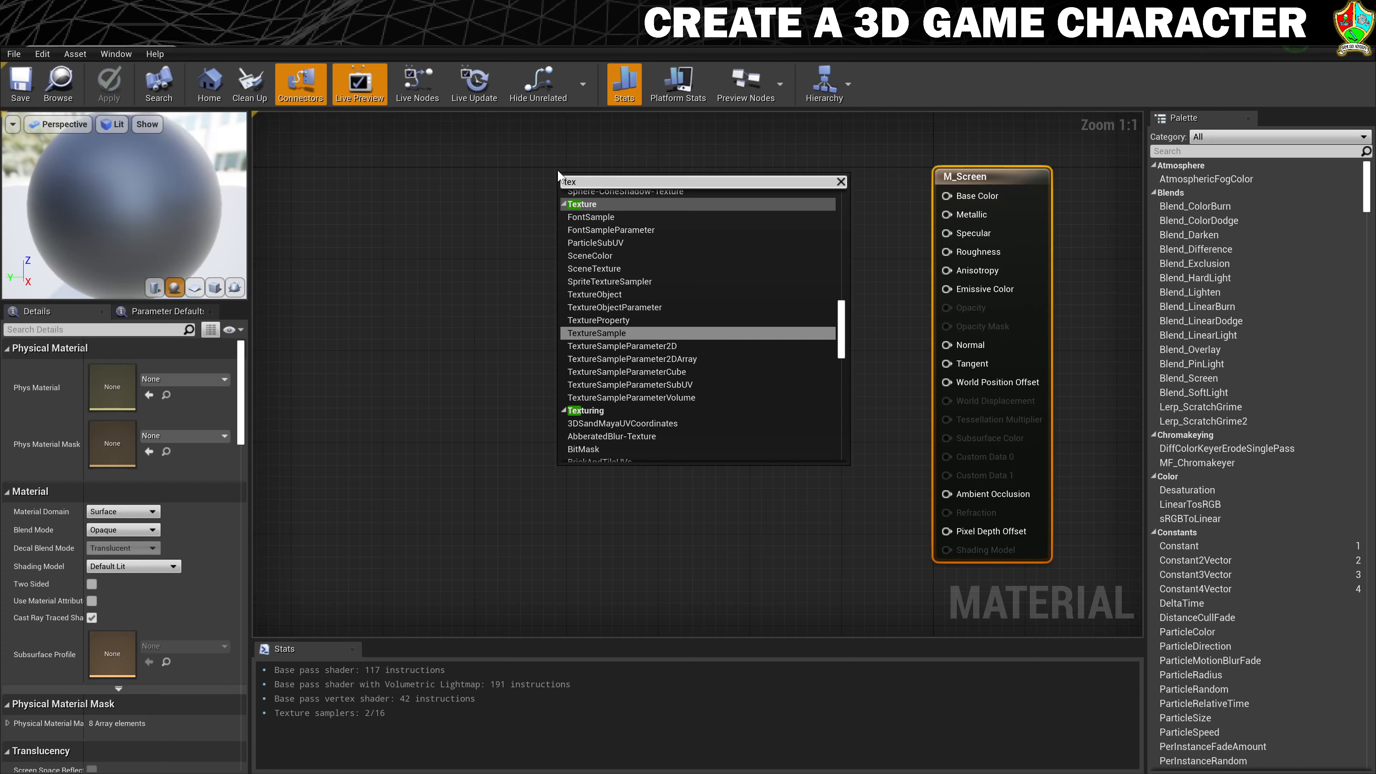
pyautogui.write('ture')
pyautogui.click(607, 294)
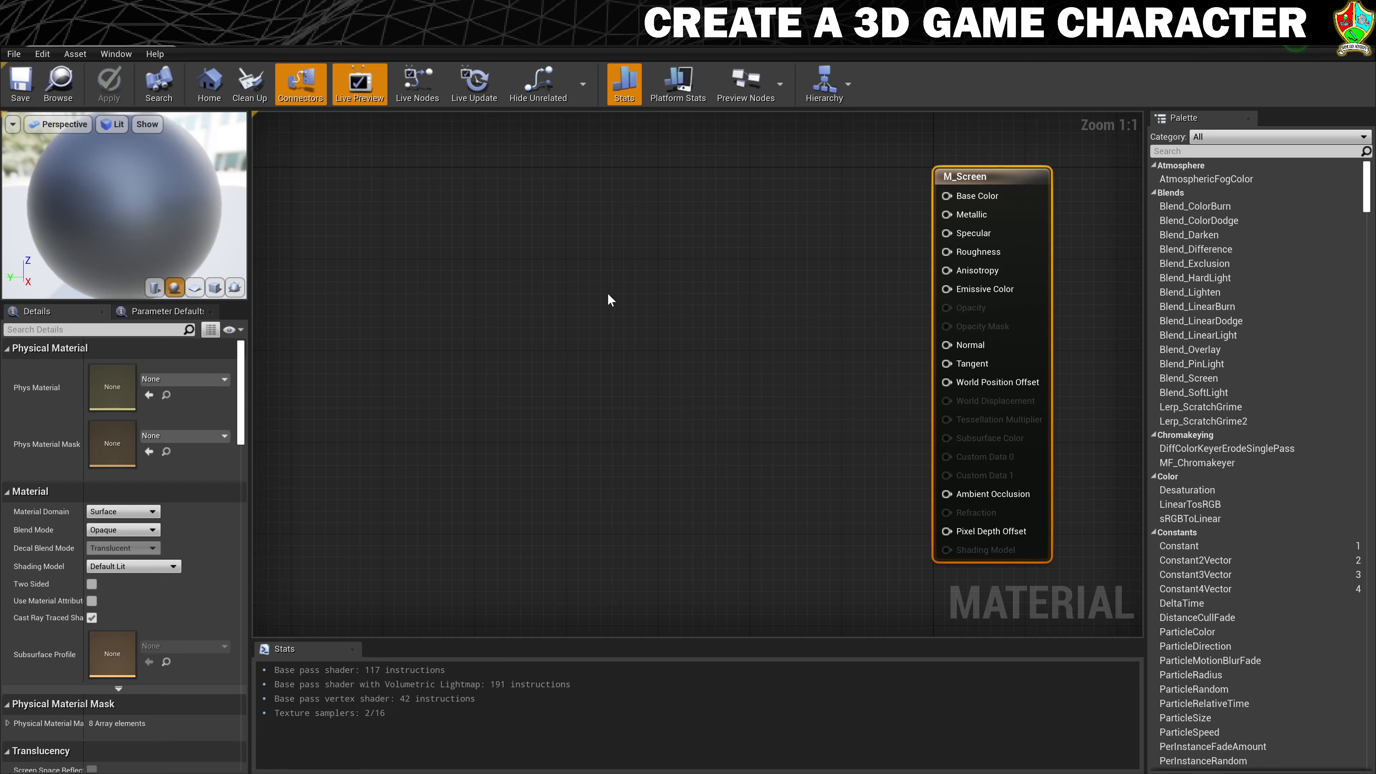
pyautogui.click(219, 496)
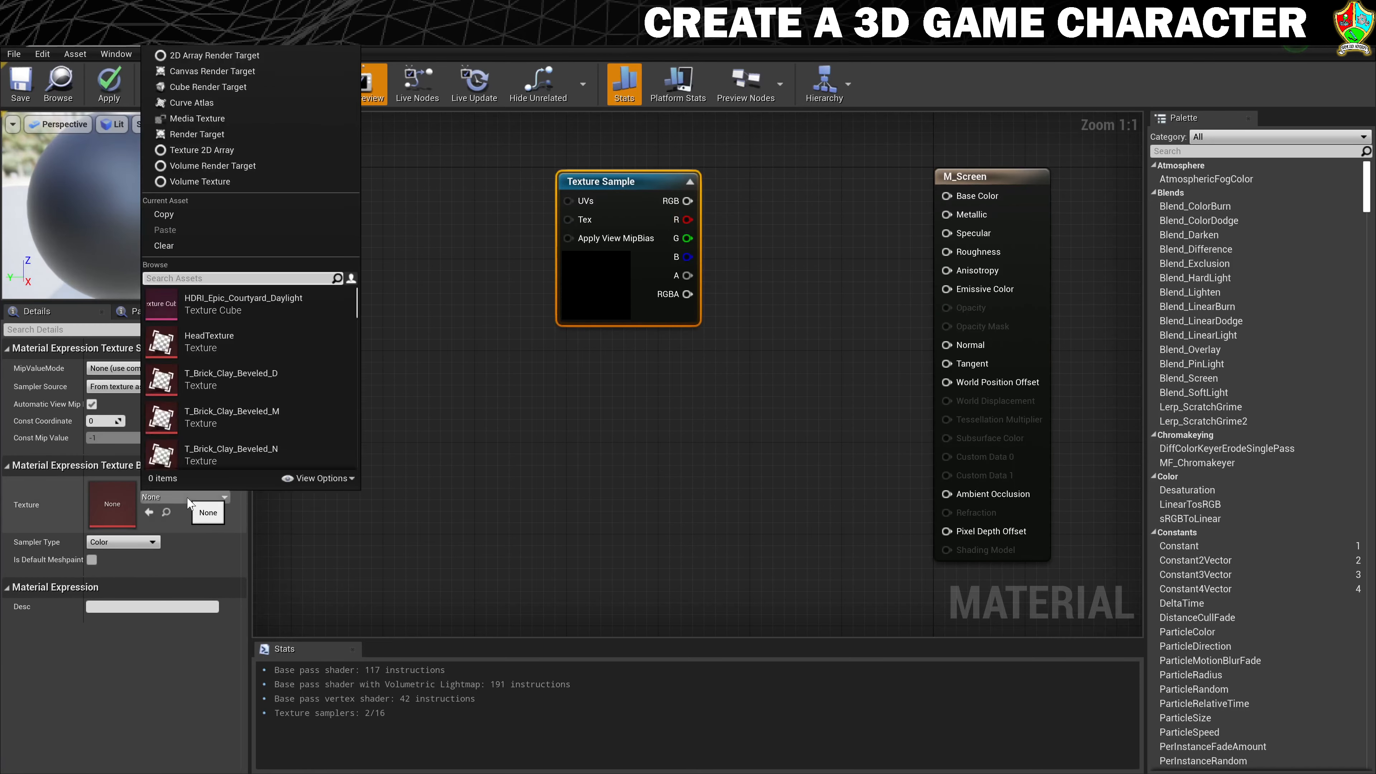
pyautogui.click(229, 342)
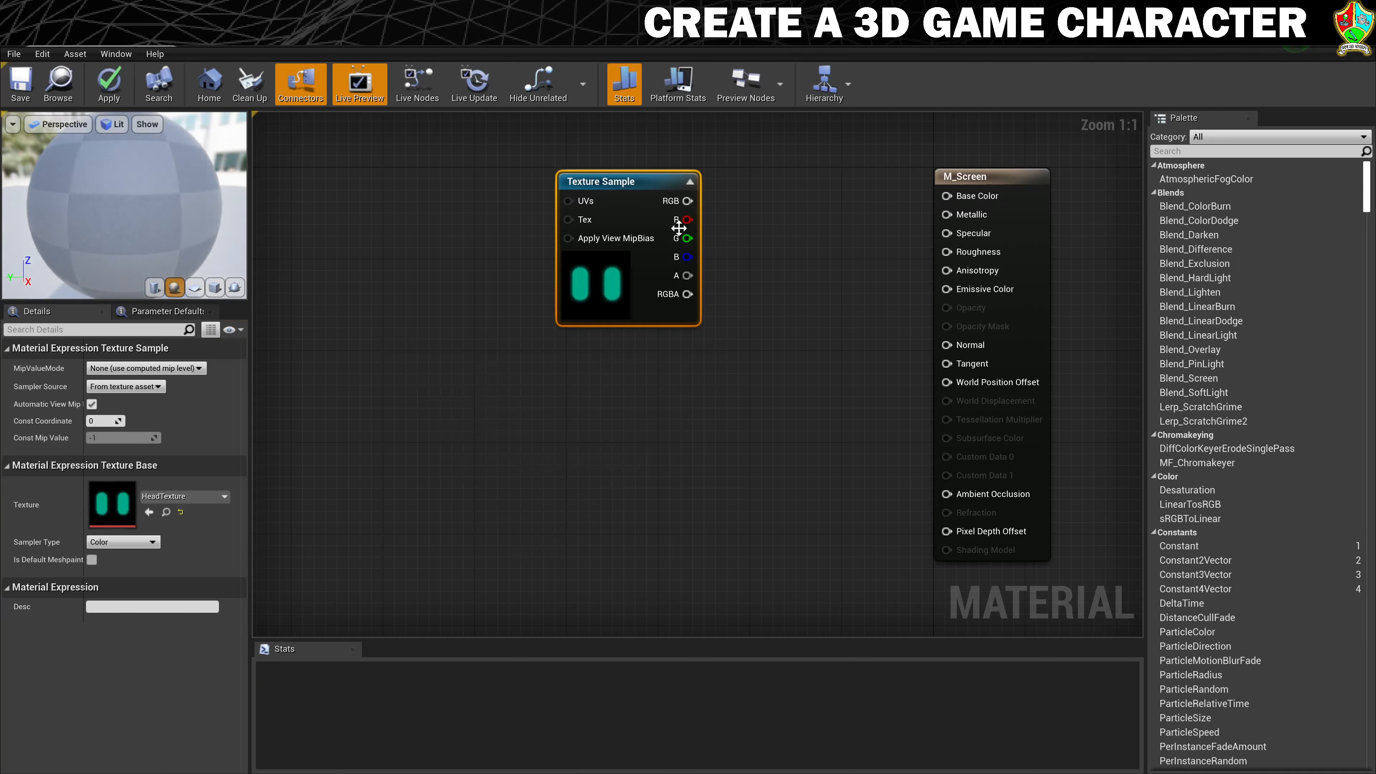
# - Connect the HeadTexture sample's RGB output to M_Screen's Base Color and preview the material on a plane
pyautogui.moveTo(718, 209); pyautogui.dragTo(946, 195)
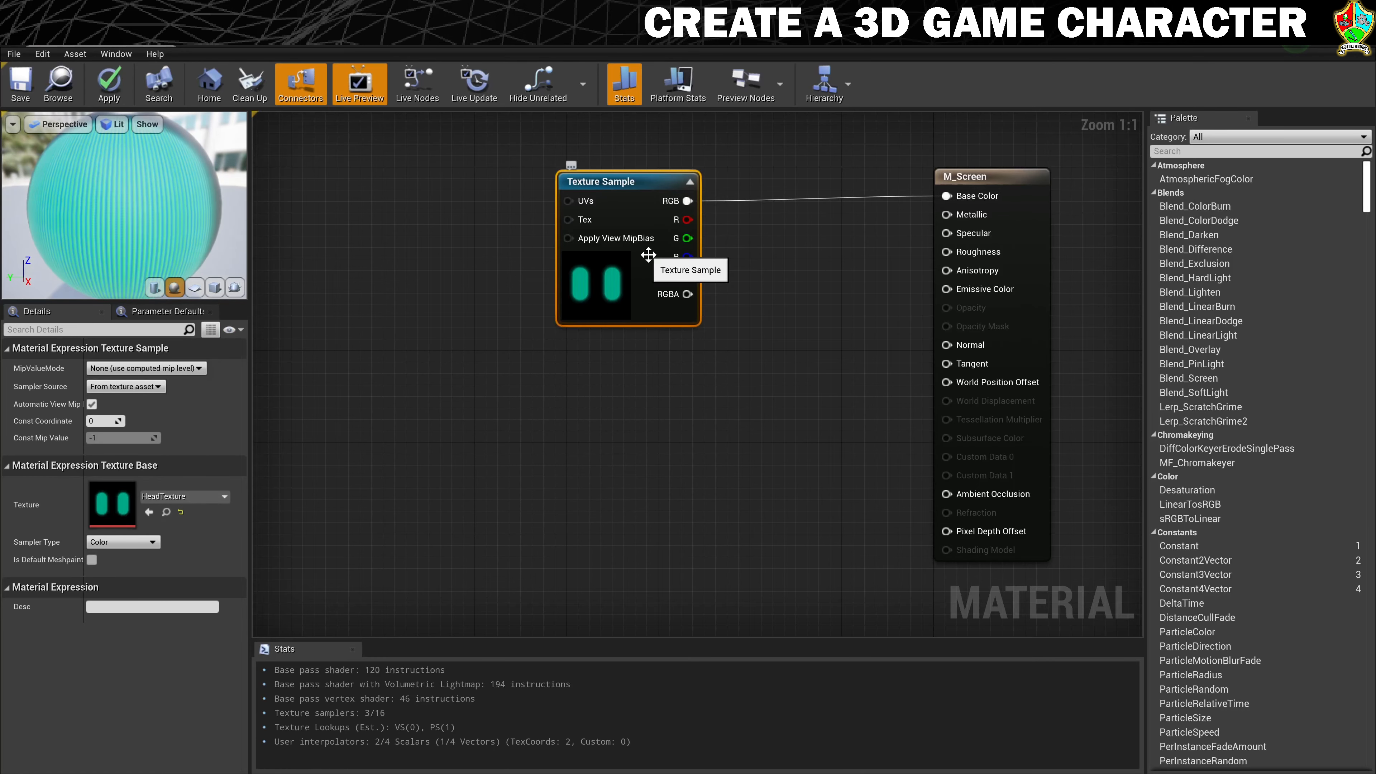
pyautogui.click(196, 289)
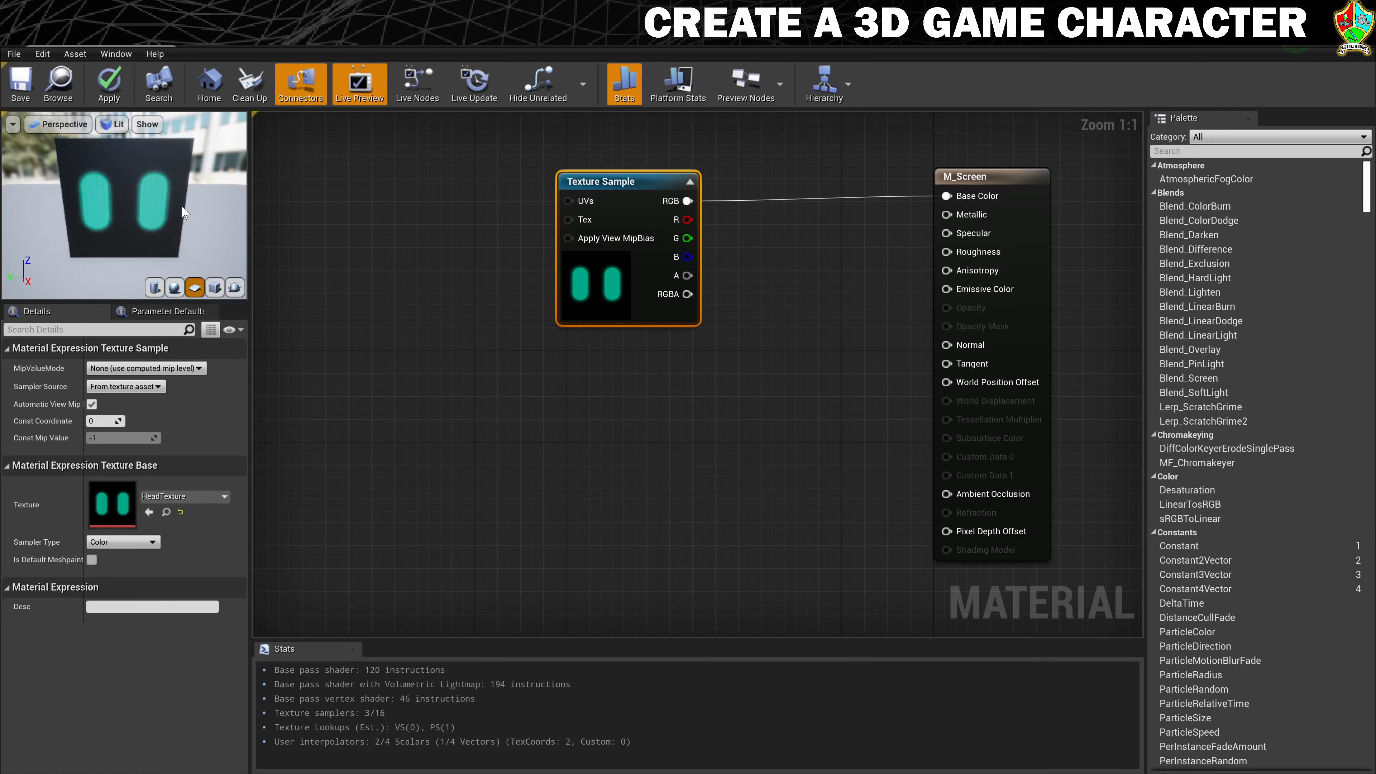
pyautogui.moveTo(129, 196)
pyautogui.mouseDown()
pyautogui.moveTo(170, 195)
pyautogui.moveTo(116, 202)
pyautogui.mouseUp()
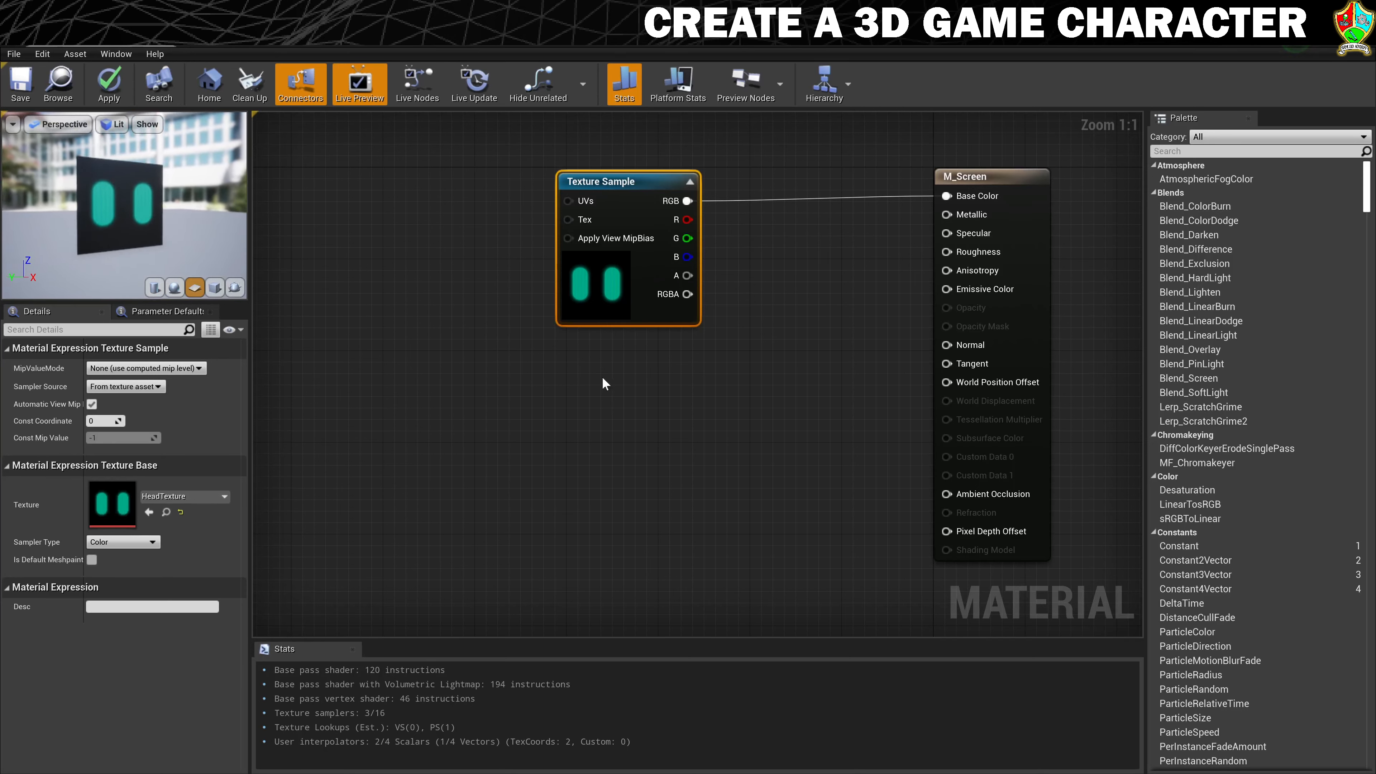
pyautogui.moveTo(602, 191); pyautogui.dragTo(600, 176)
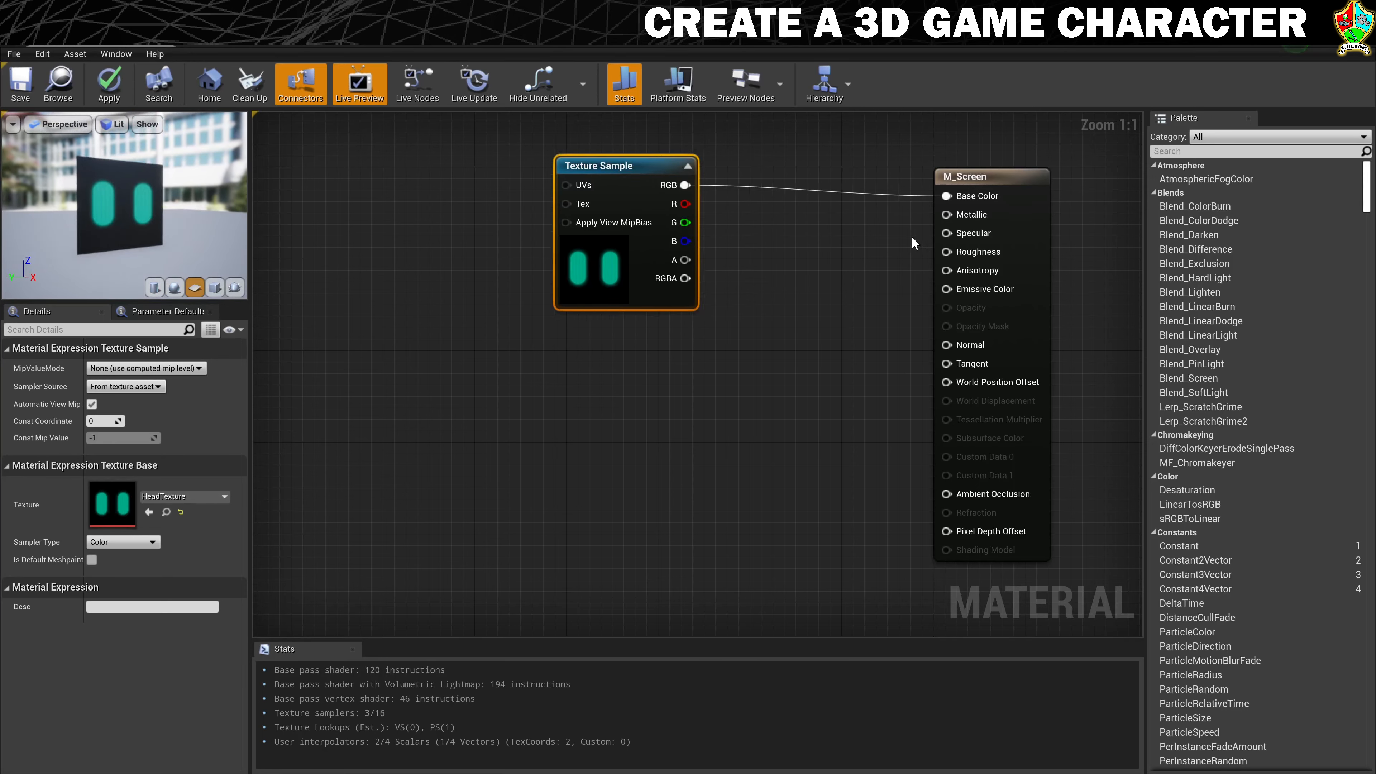
# - Add a Constant node below the Texture Sample and connect it to M_Screen's Roughness
pyautogui.rightClick(562, 358)
pyautogui.write('const')
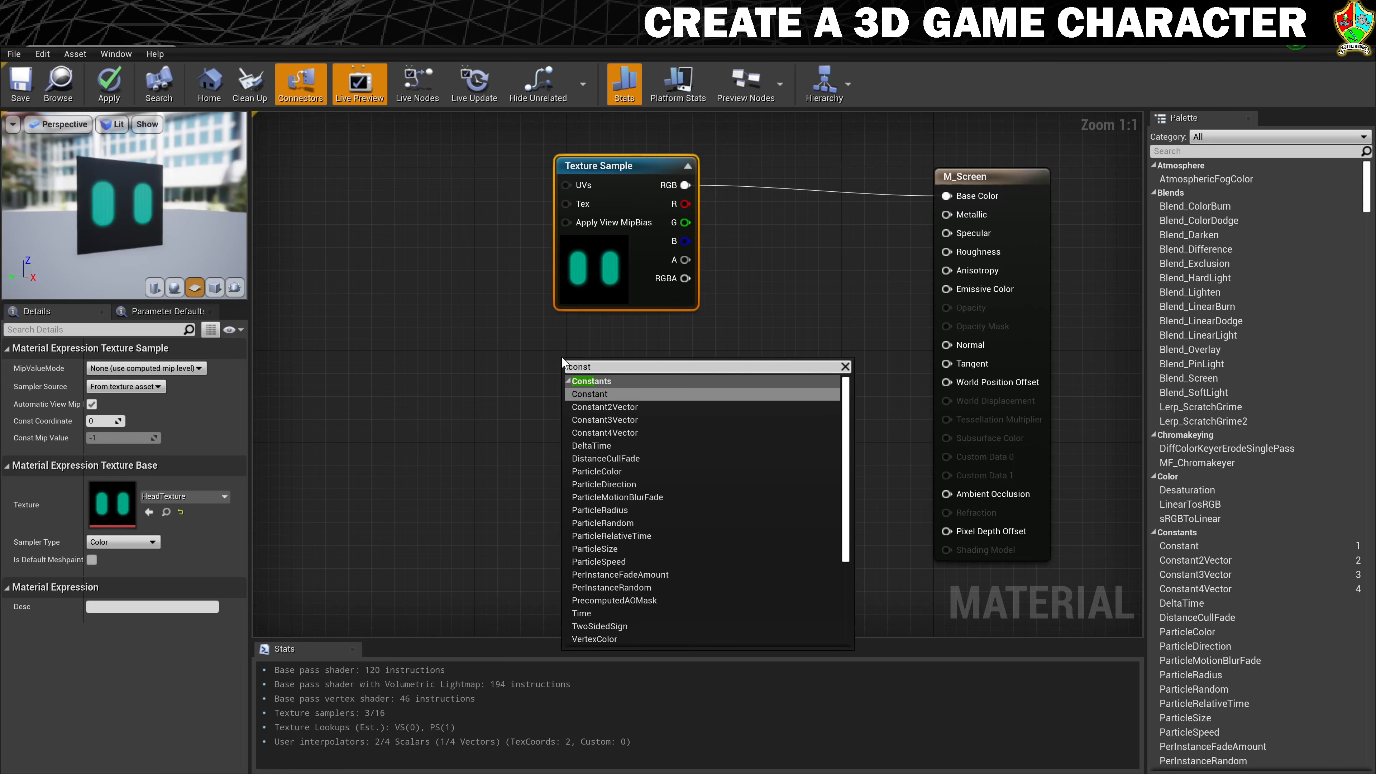
pyautogui.click(590, 394)
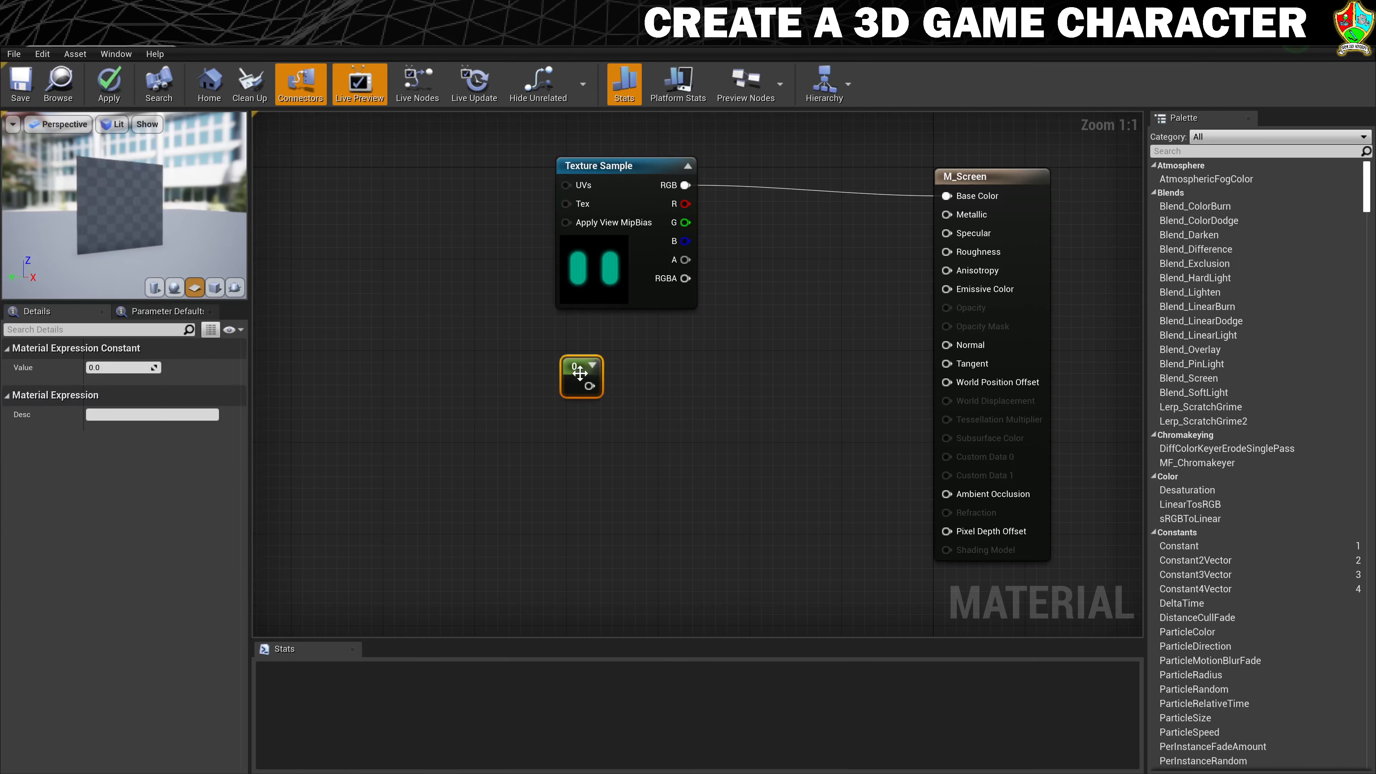
pyautogui.moveTo(586, 385); pyautogui.dragTo(947, 252)
pyautogui.moveTo(580, 373); pyautogui.dragTo(700, 425)
# - Try a roughness Constant of 0.2, then settle on 0.15
pyautogui.click(130, 368)
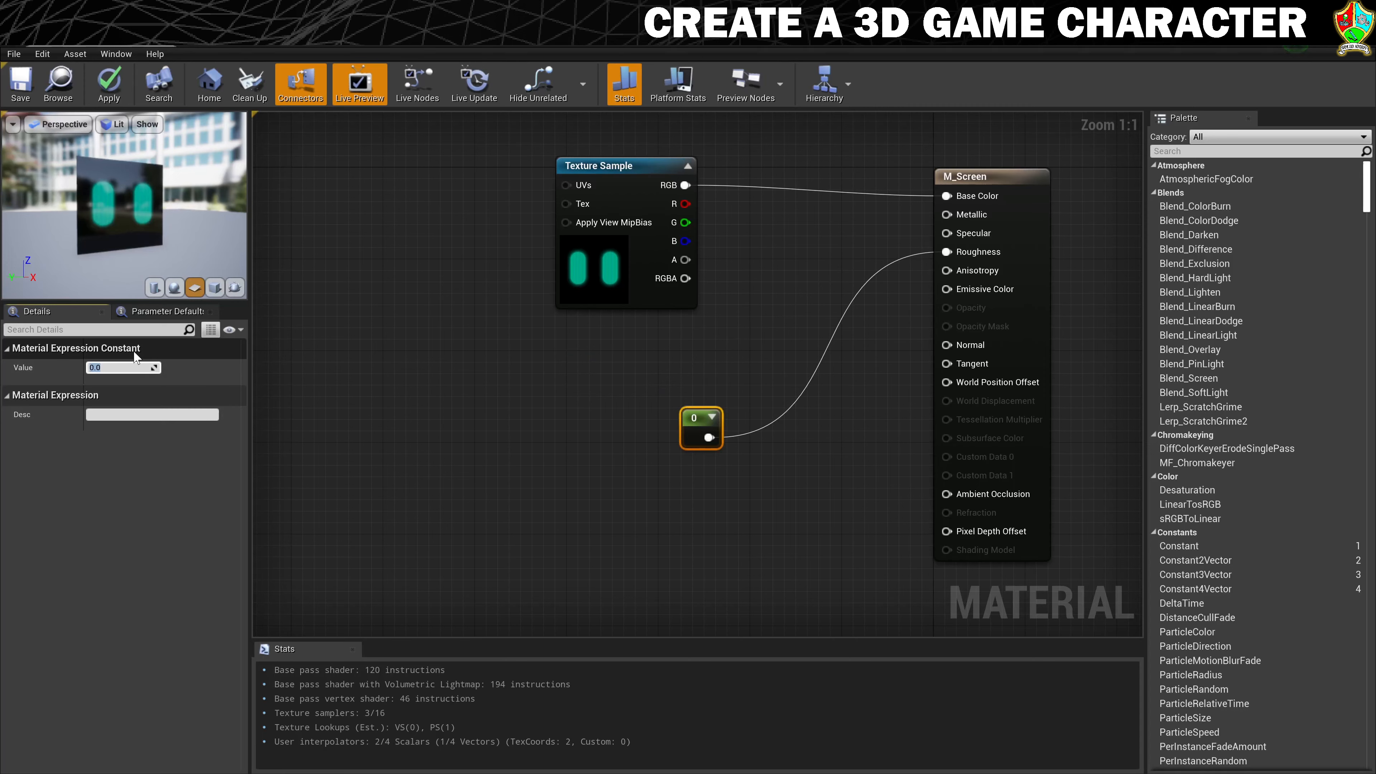
pyautogui.press('Return')
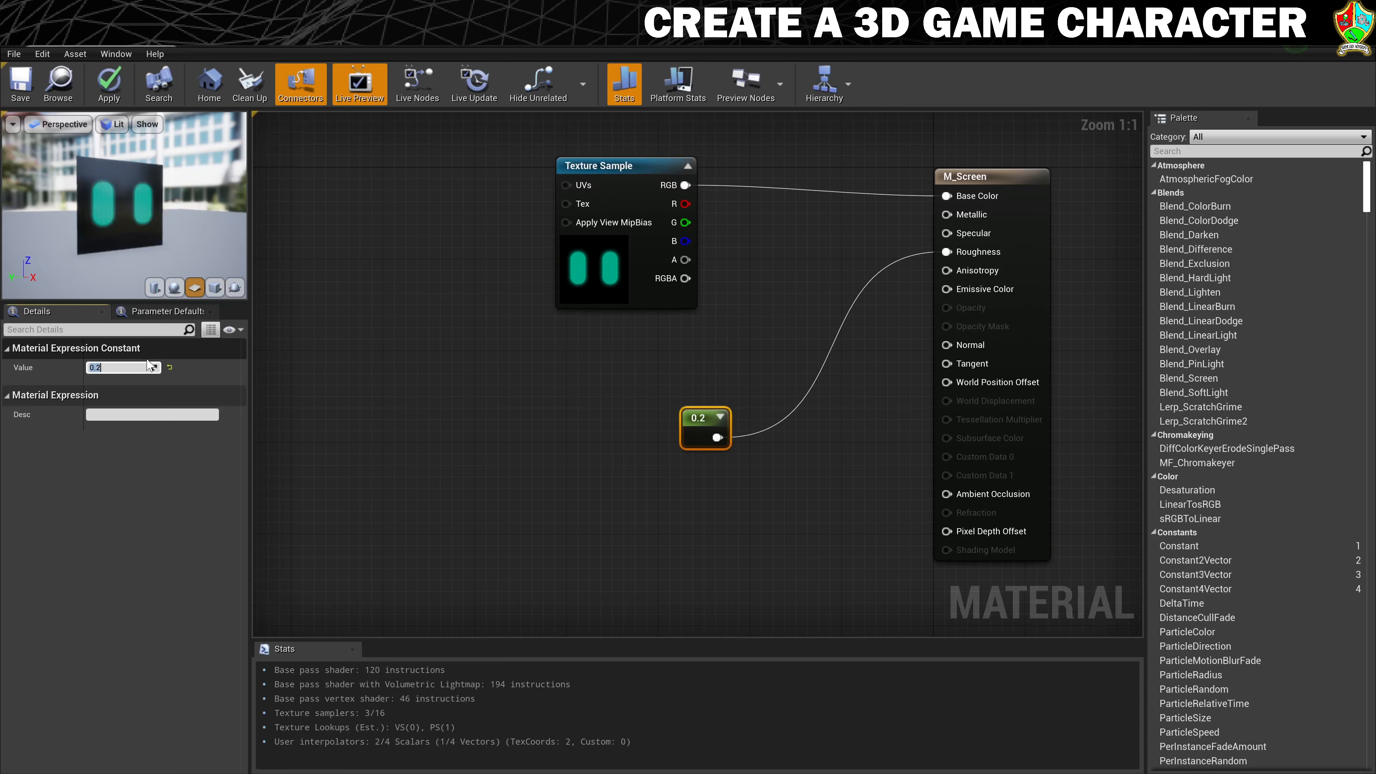
pyautogui.moveTo(187, 238); pyautogui.dragTo(187, 237)
pyautogui.click(123, 366)
pyautogui.write('0.15')
pyautogui.press('Return')
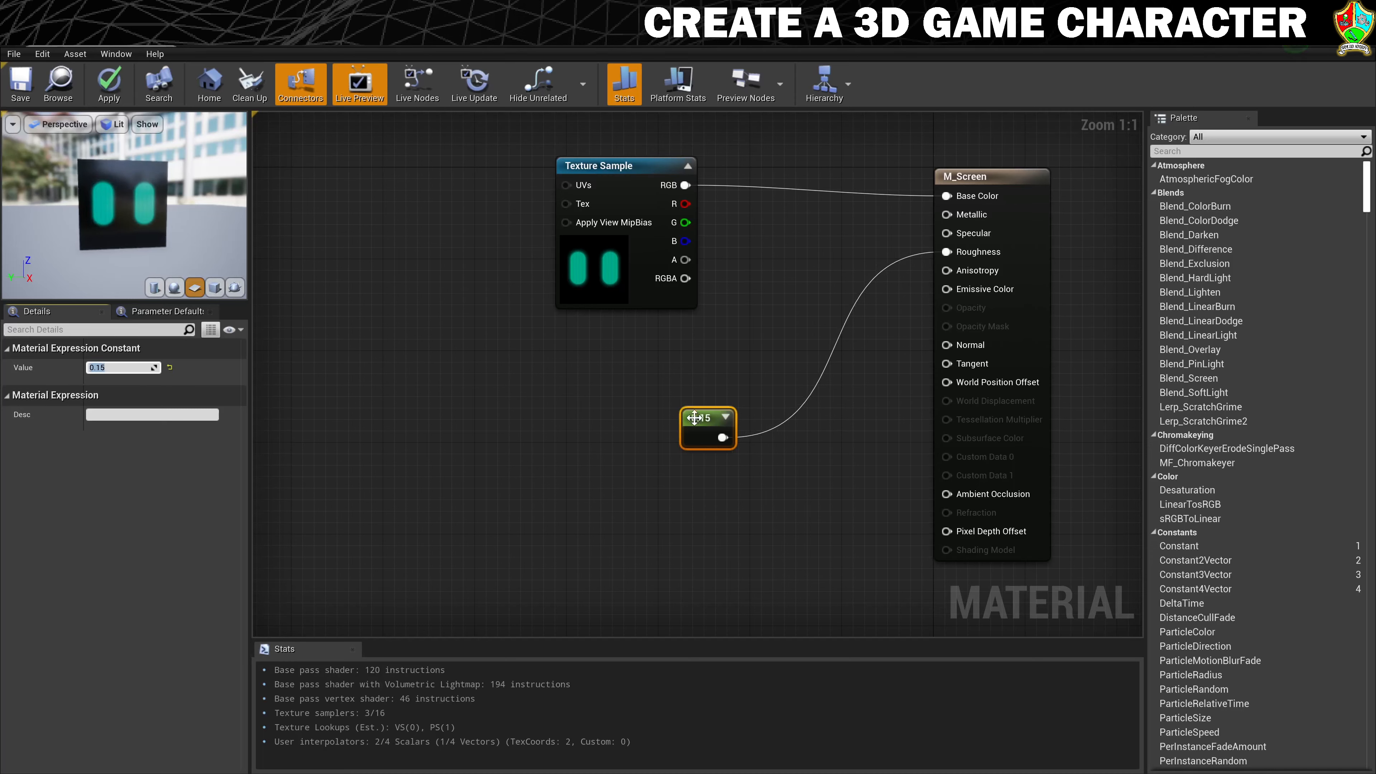
# - Make room for a Multiply node, feed the texture's RGB into its A input and connect its output to Emissive Color
pyautogui.moveTo(695, 417); pyautogui.dragTo(621, 518)
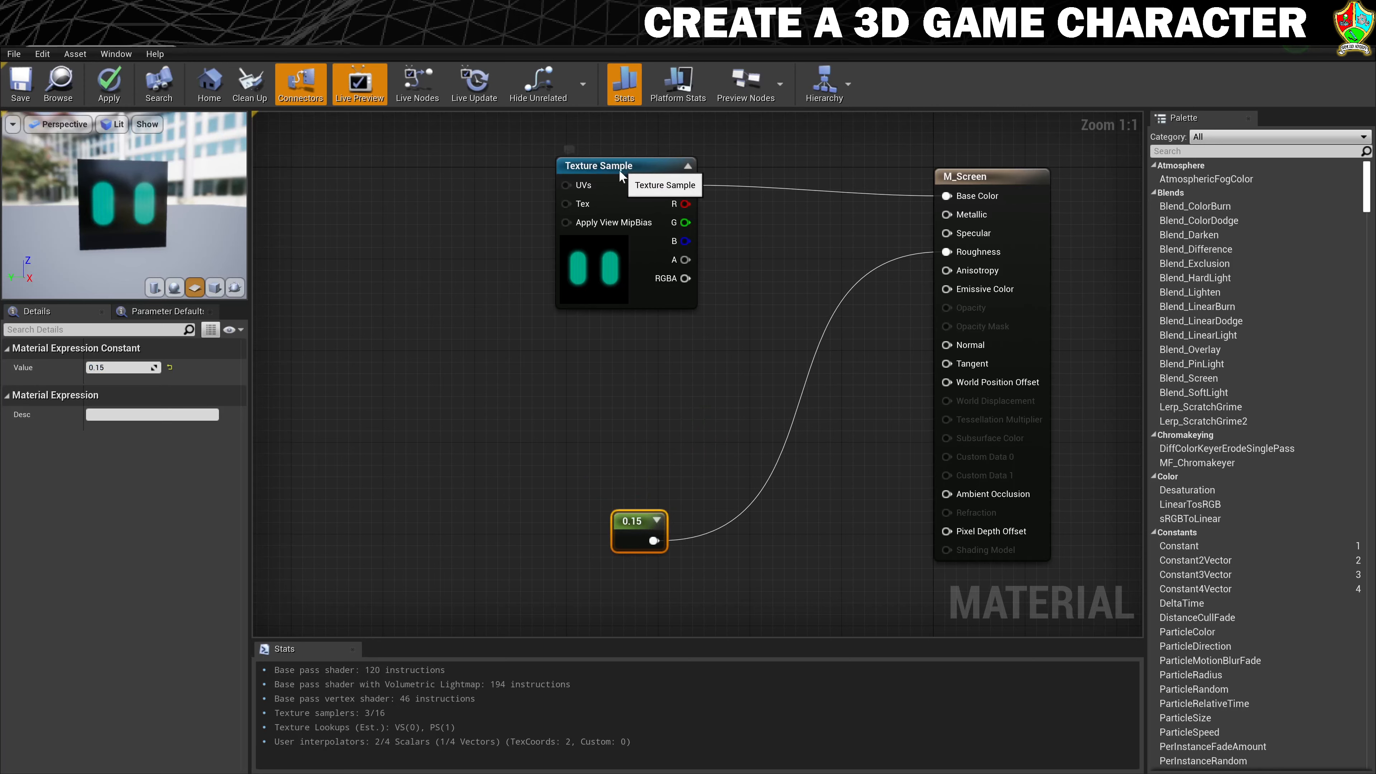
pyautogui.moveTo(625, 162); pyautogui.dragTo(465, 174)
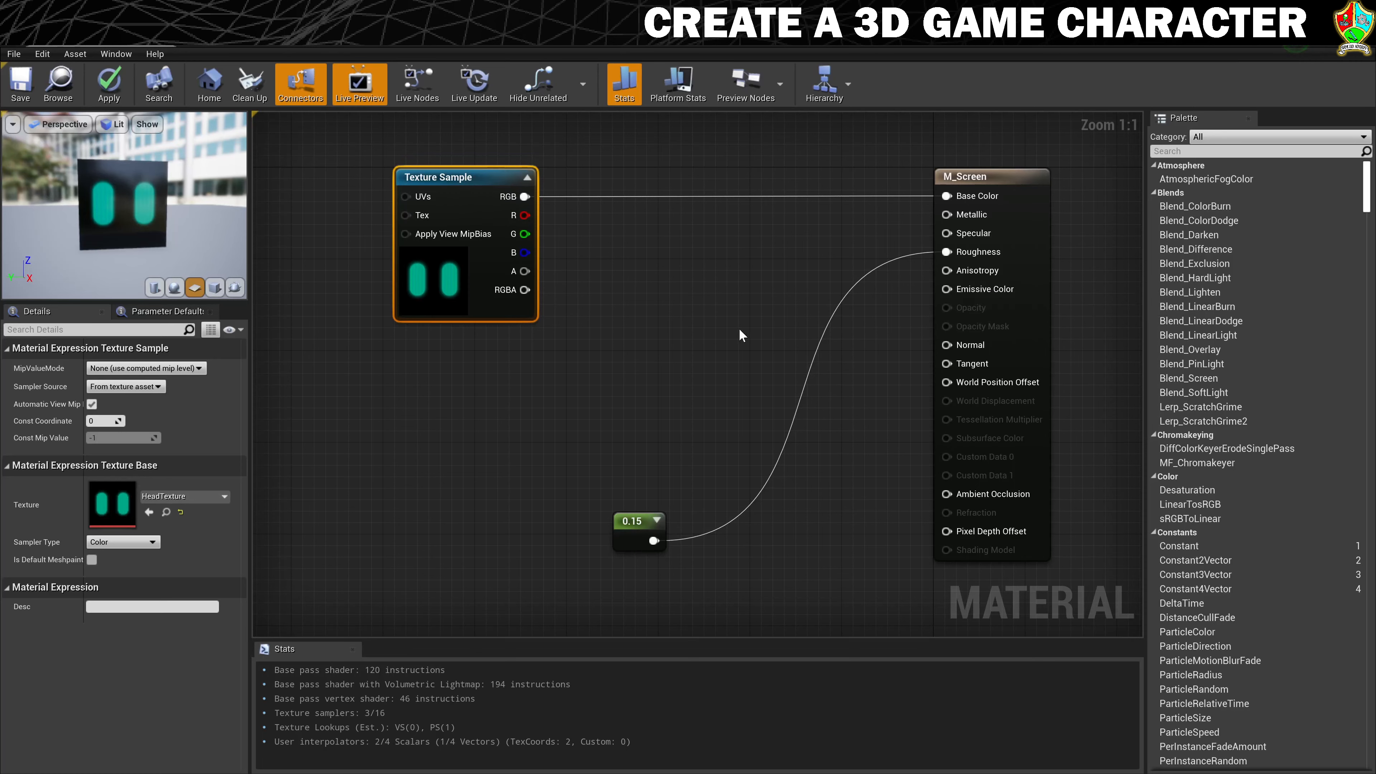
pyautogui.rightClick(689, 301)
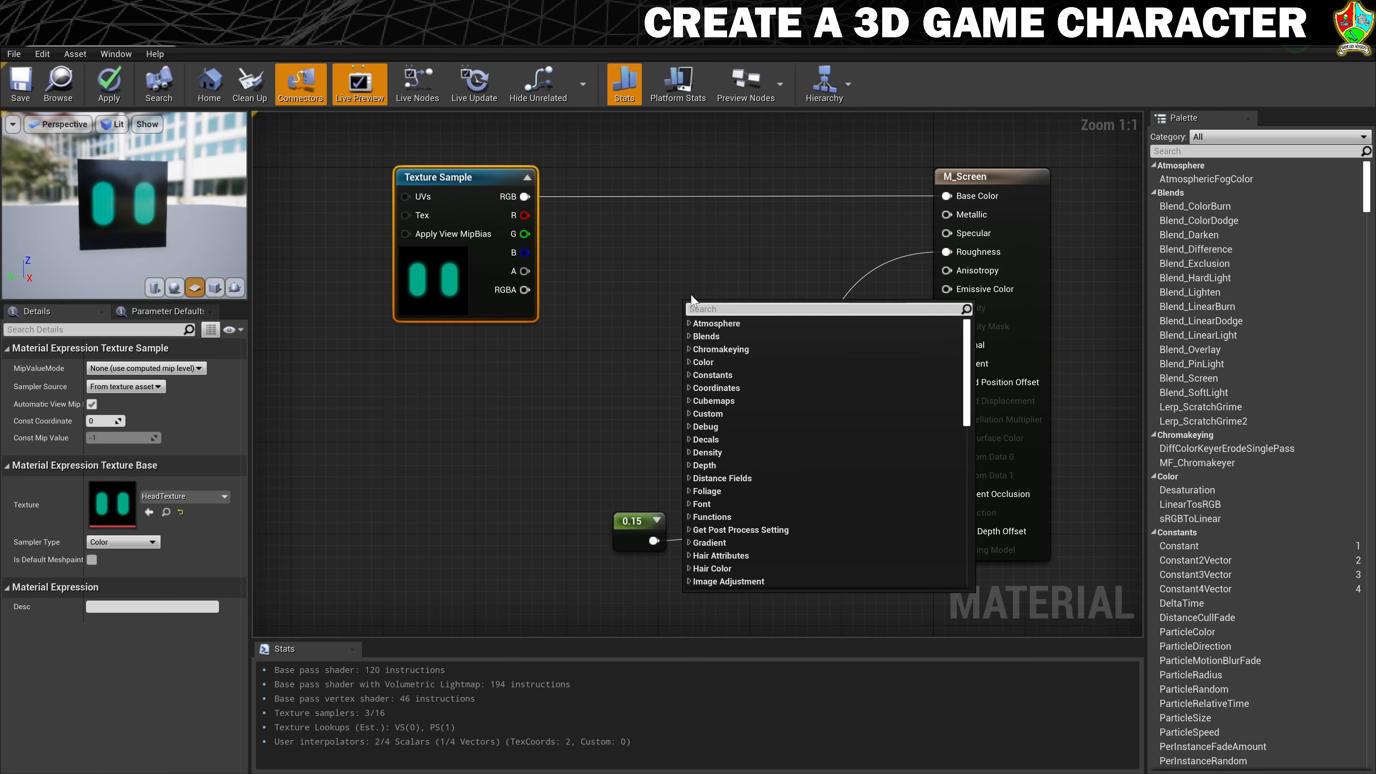
pyautogui.write('mult')
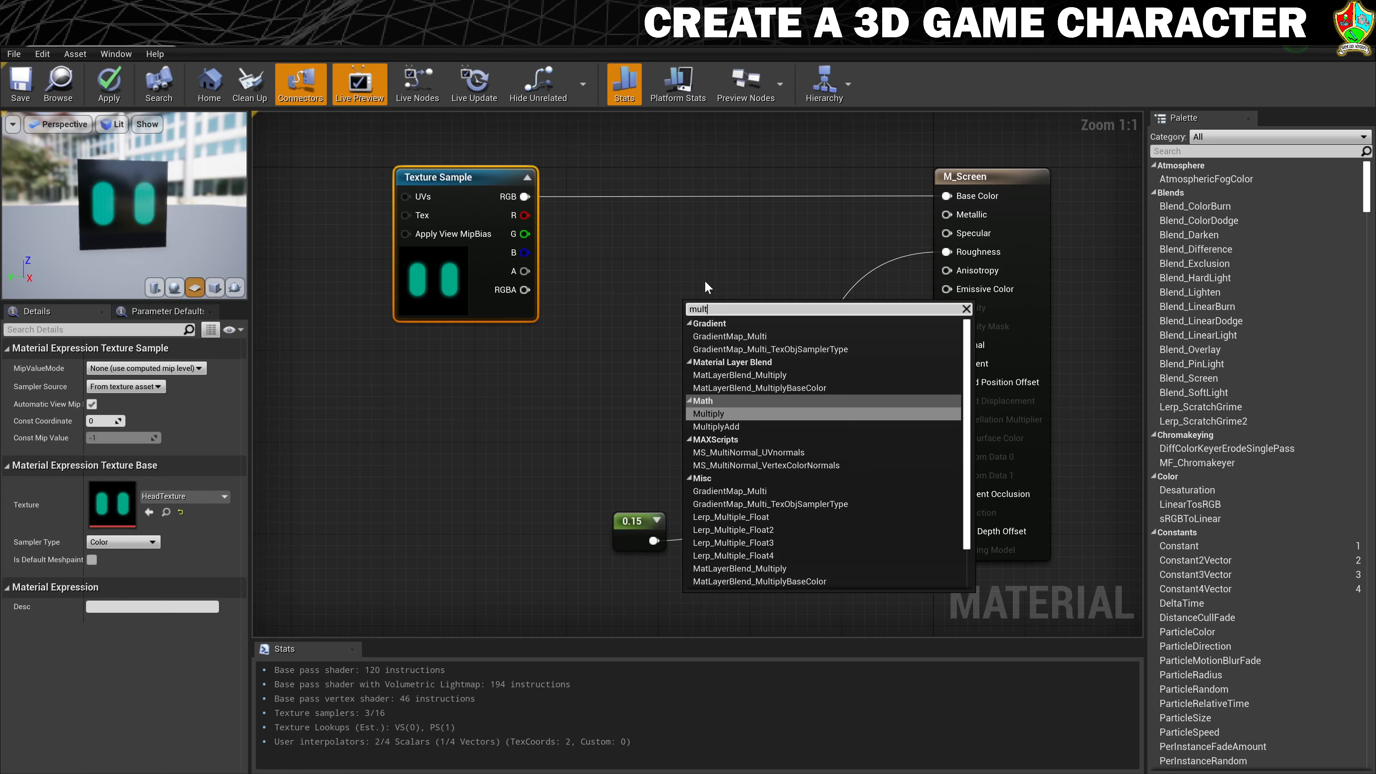
pyautogui.click(715, 414)
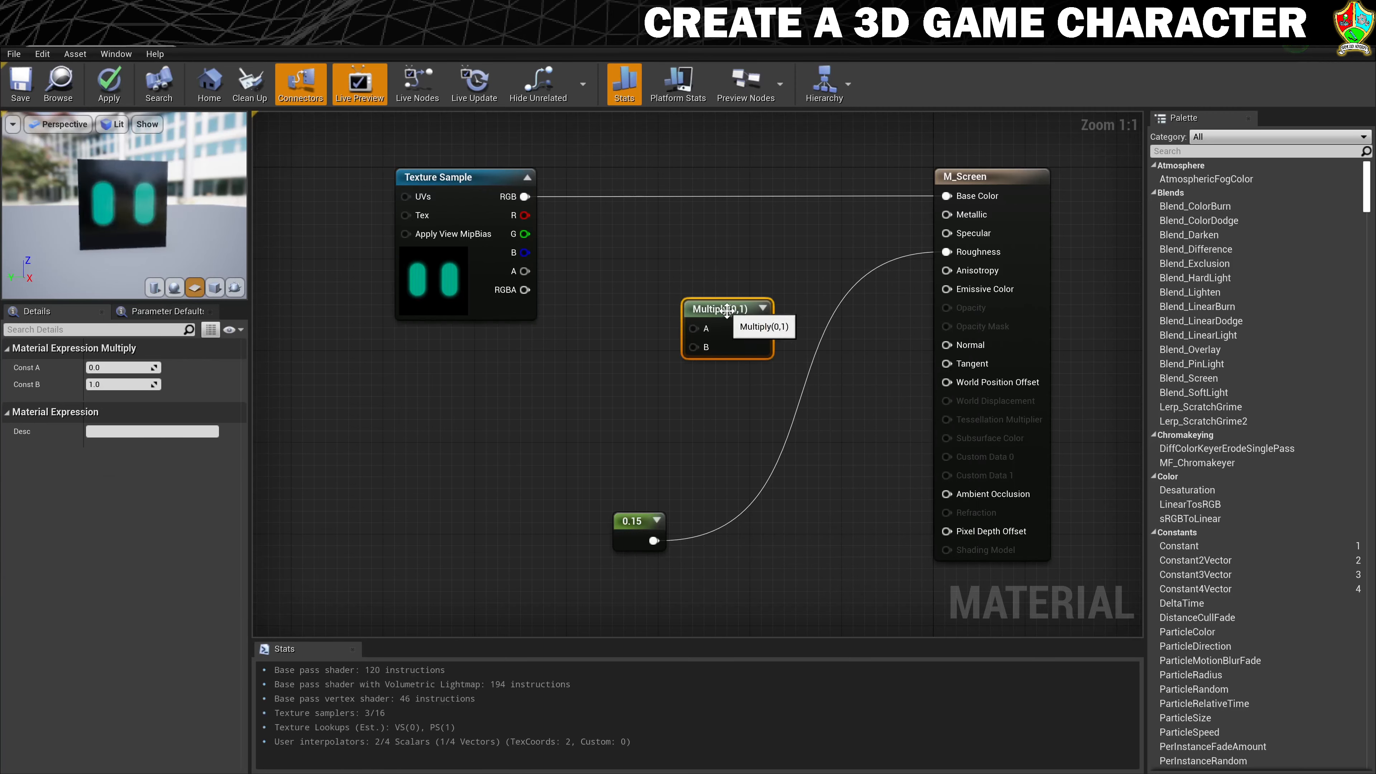
pyautogui.moveTo(726, 316); pyautogui.dragTo(946, 291)
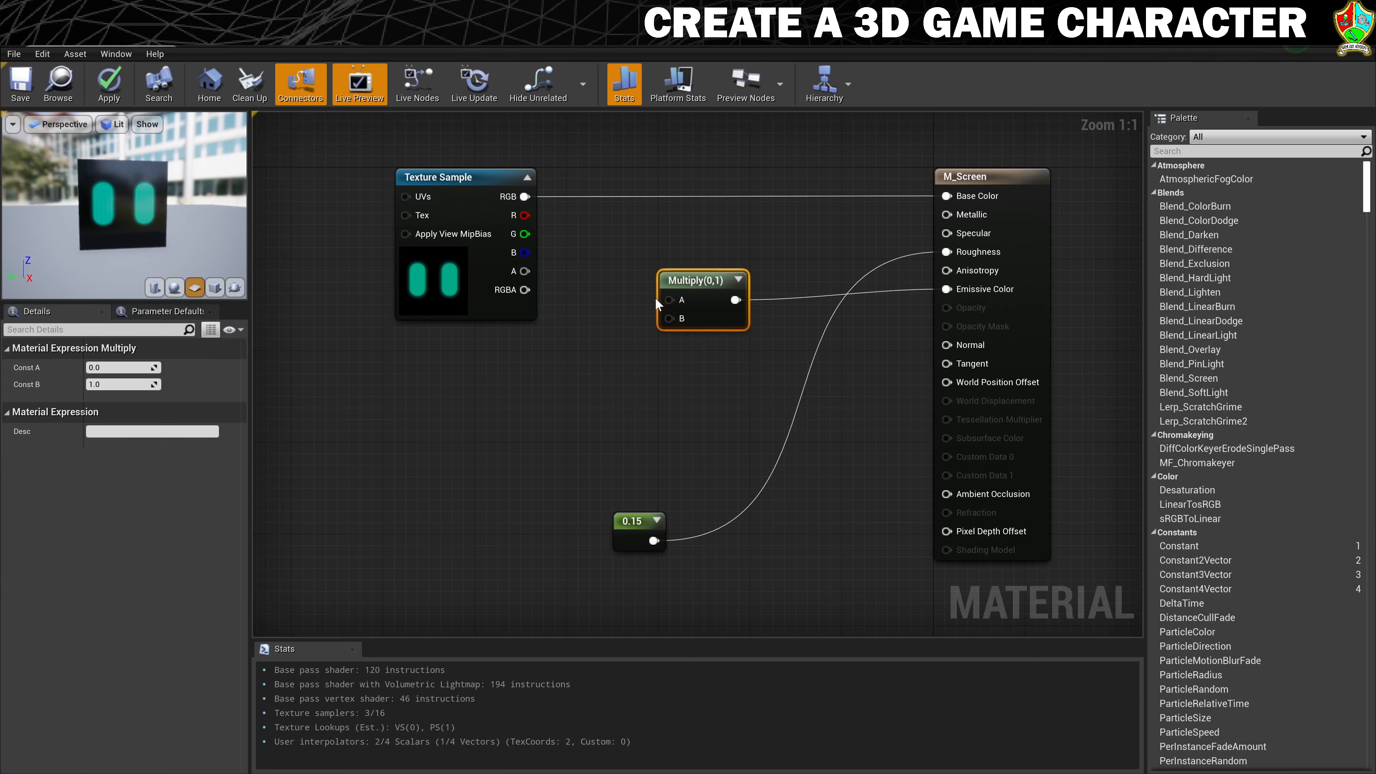
pyautogui.moveTo(524, 196); pyautogui.dragTo(701, 288)
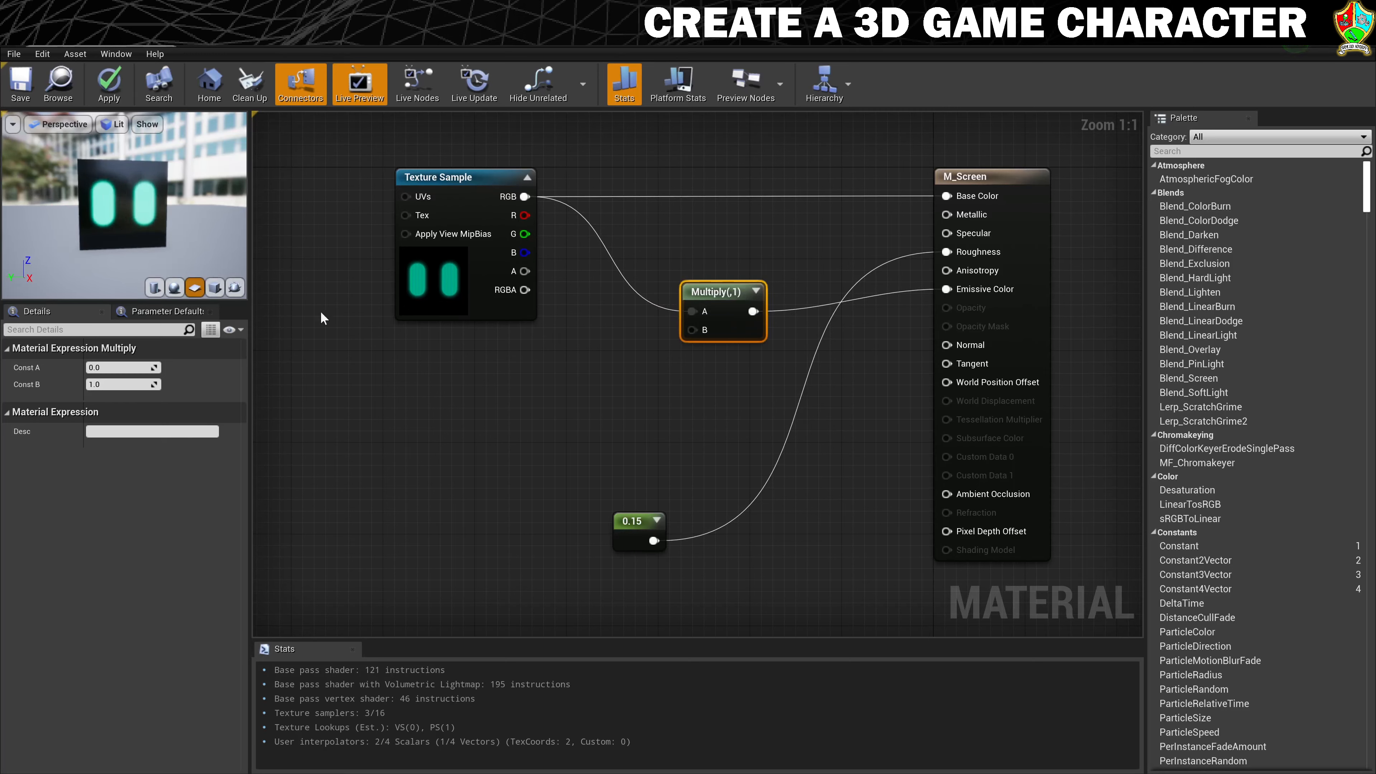
# - Add a second Constant node below the Texture Sample and connect it to the Multiply node's B input
pyautogui.rightClick(561, 381)
pyautogui.write('const')
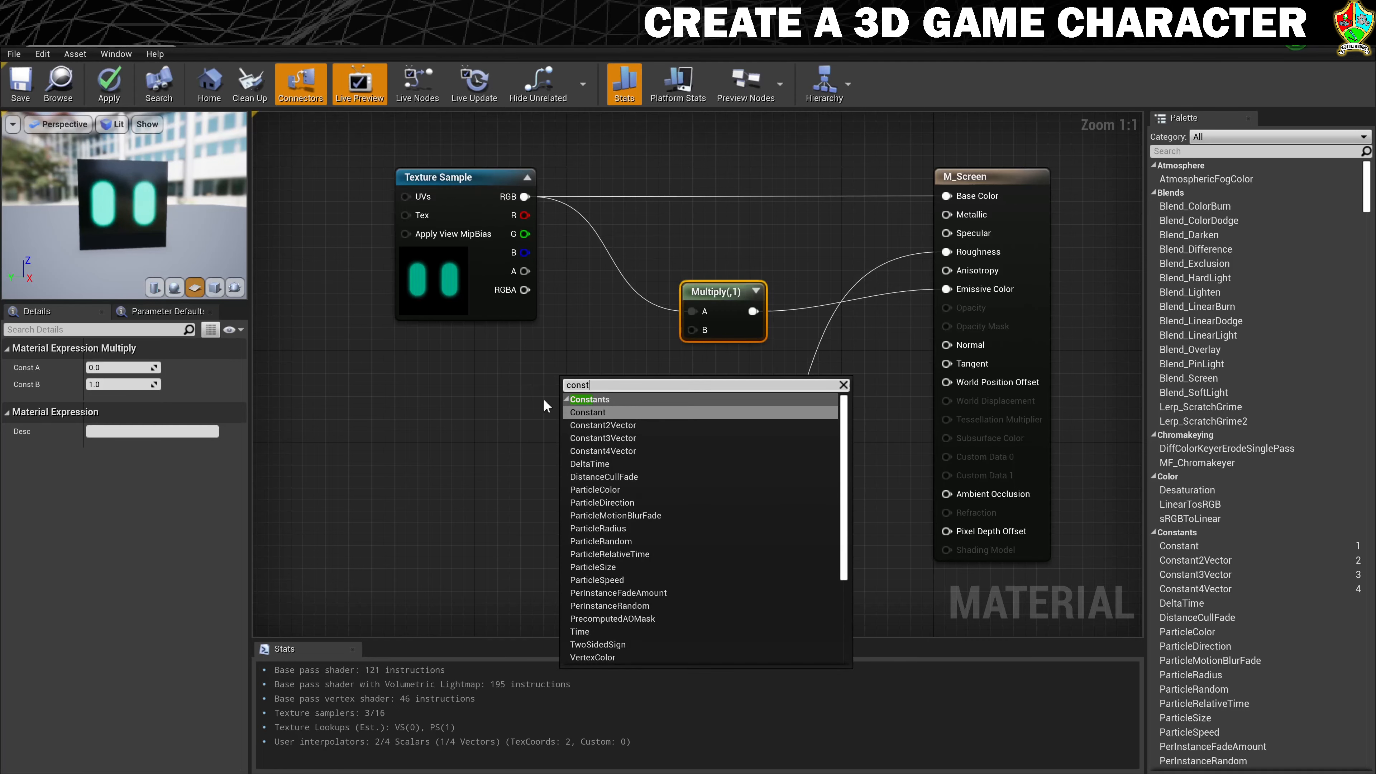
pyautogui.click(590, 416)
pyautogui.moveTo(588, 404); pyautogui.dragTo(692, 330)
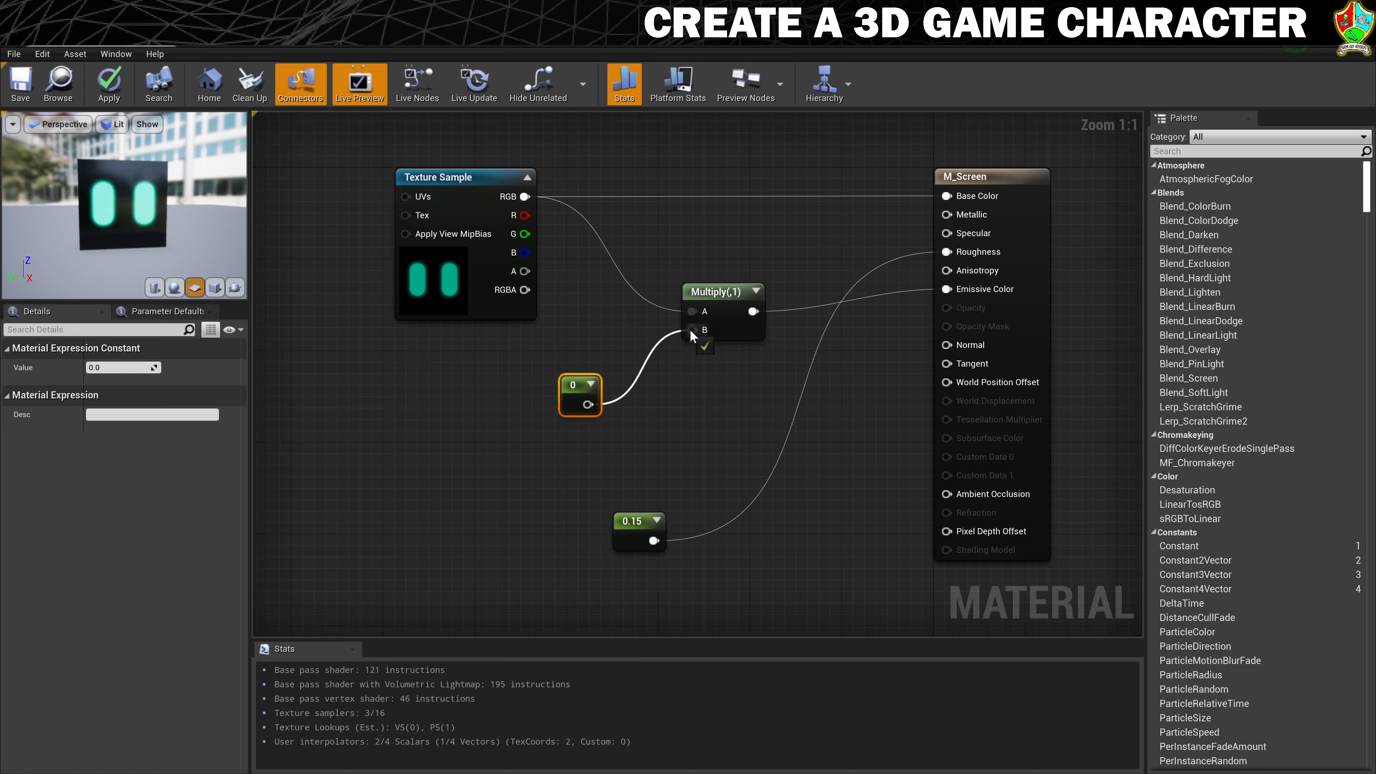
pyautogui.moveTo(571, 390); pyautogui.dragTo(543, 377)
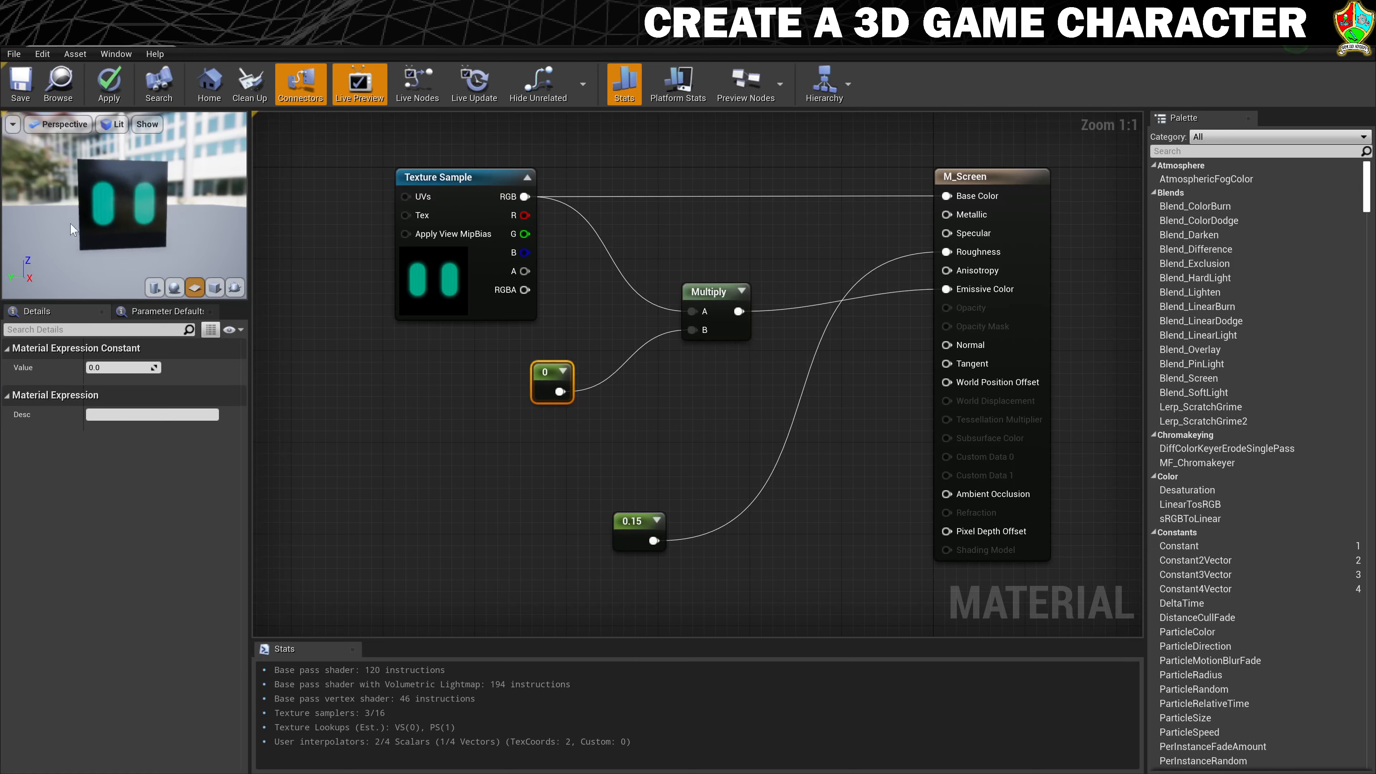
# - Set the Constant feeding the Multiply node to 3, then save M_Screen and return to the level editor
pyautogui.click(115, 367)
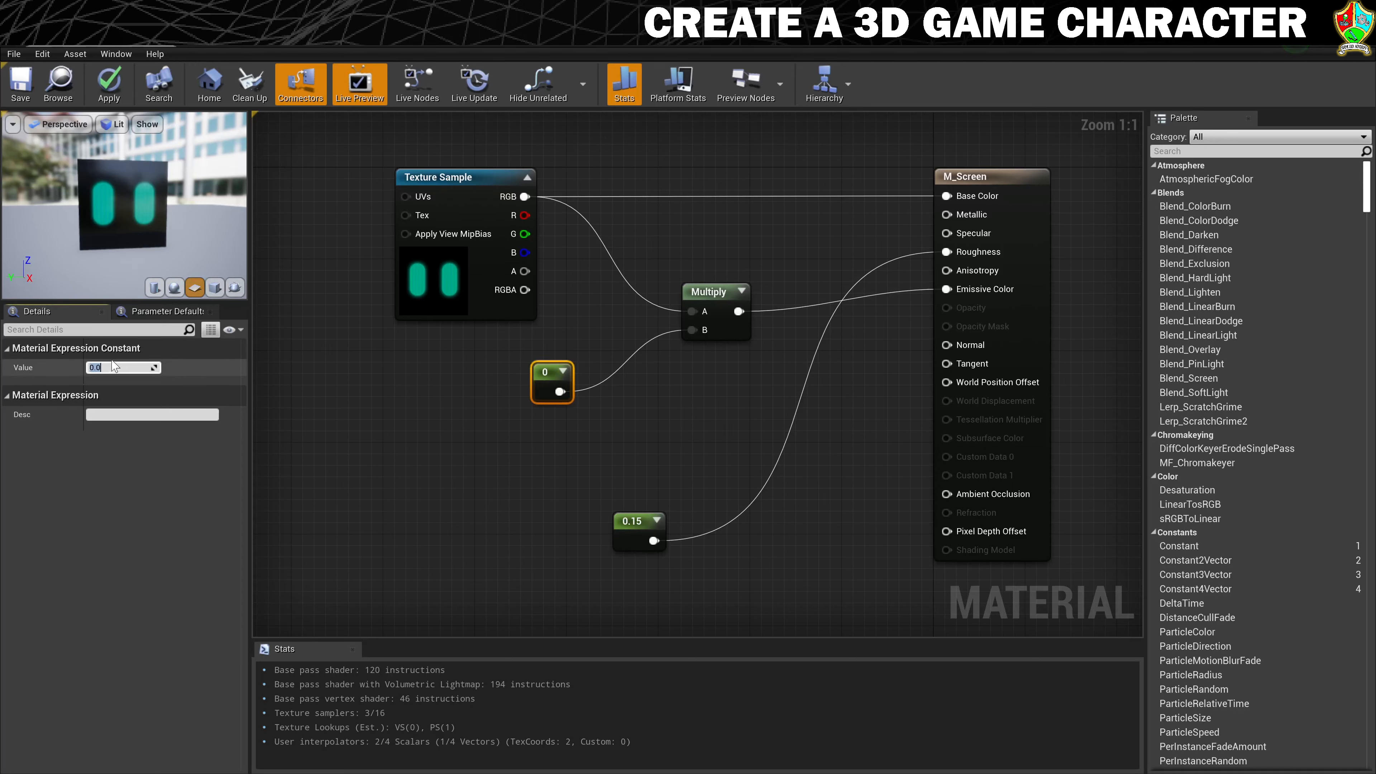
pyautogui.write('3')
pyautogui.press('Return')
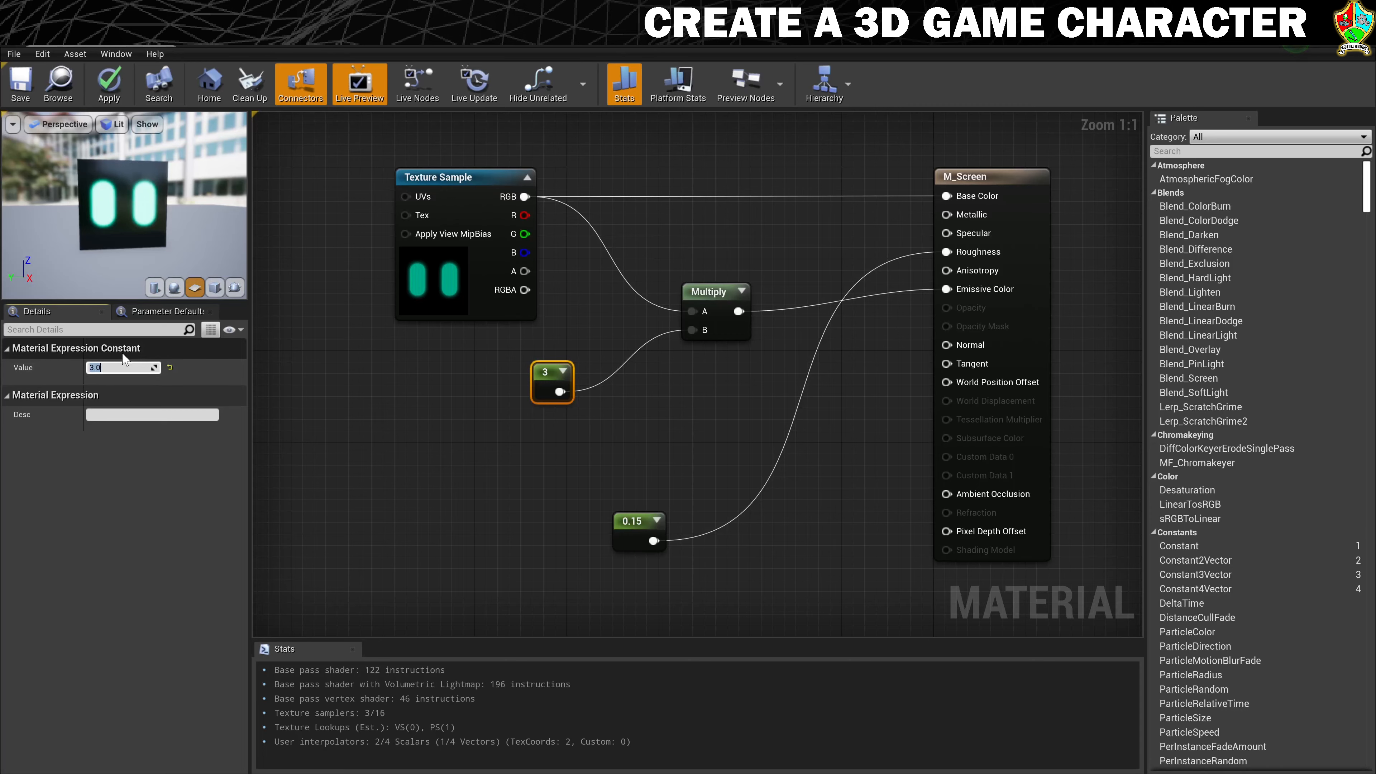
pyautogui.click(20, 82)
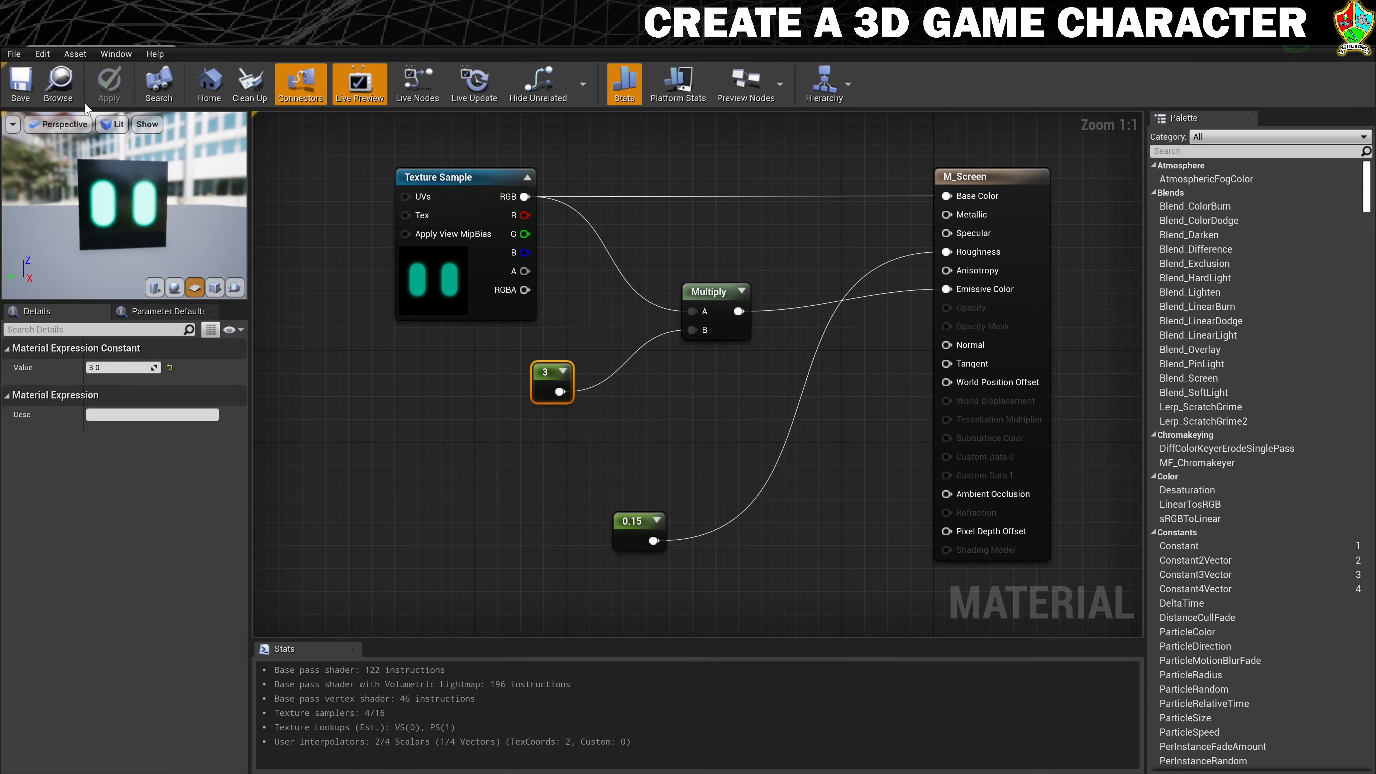
pyautogui.click(154, 41)
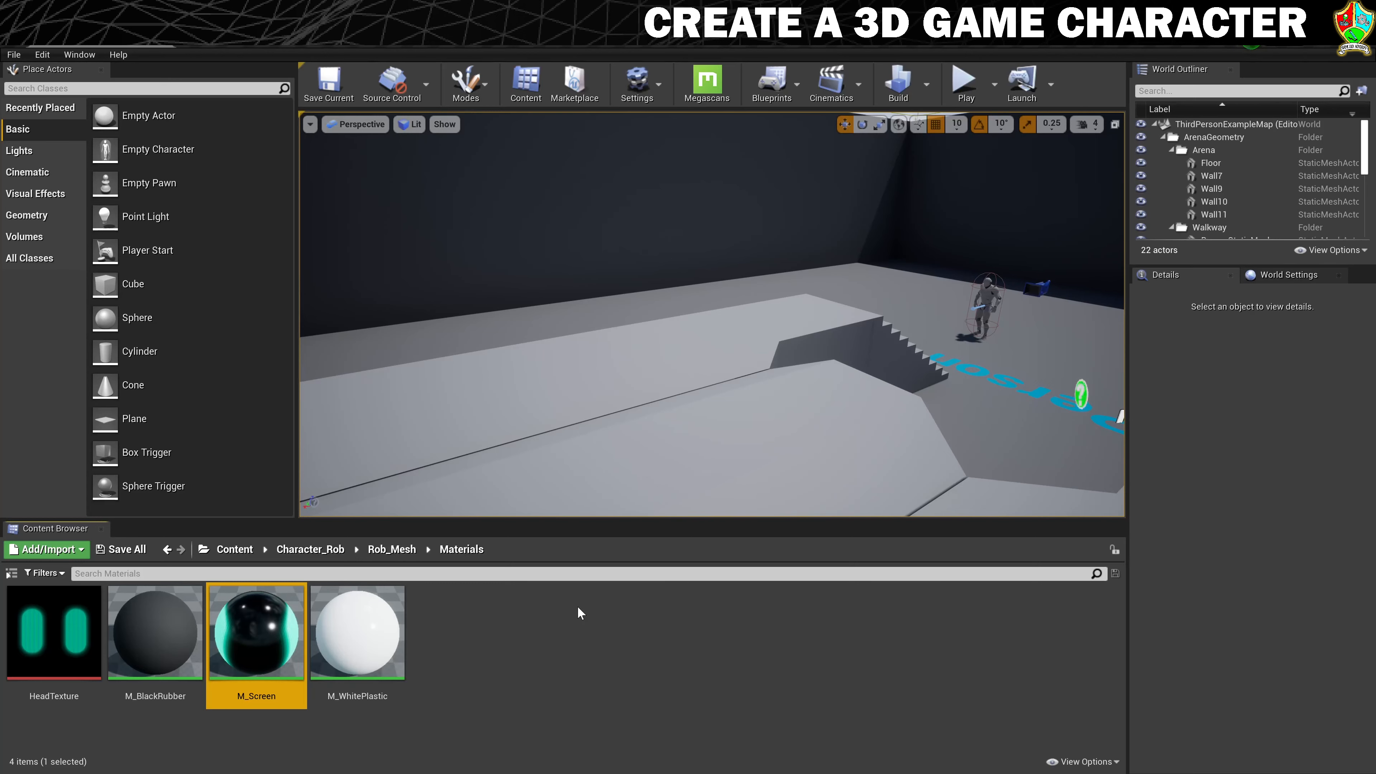
# - Open the Rob_Mesh skeletal mesh and isolate Element 0 and Element 1 in turn to check which body parts each covers
pyautogui.click(392, 549)
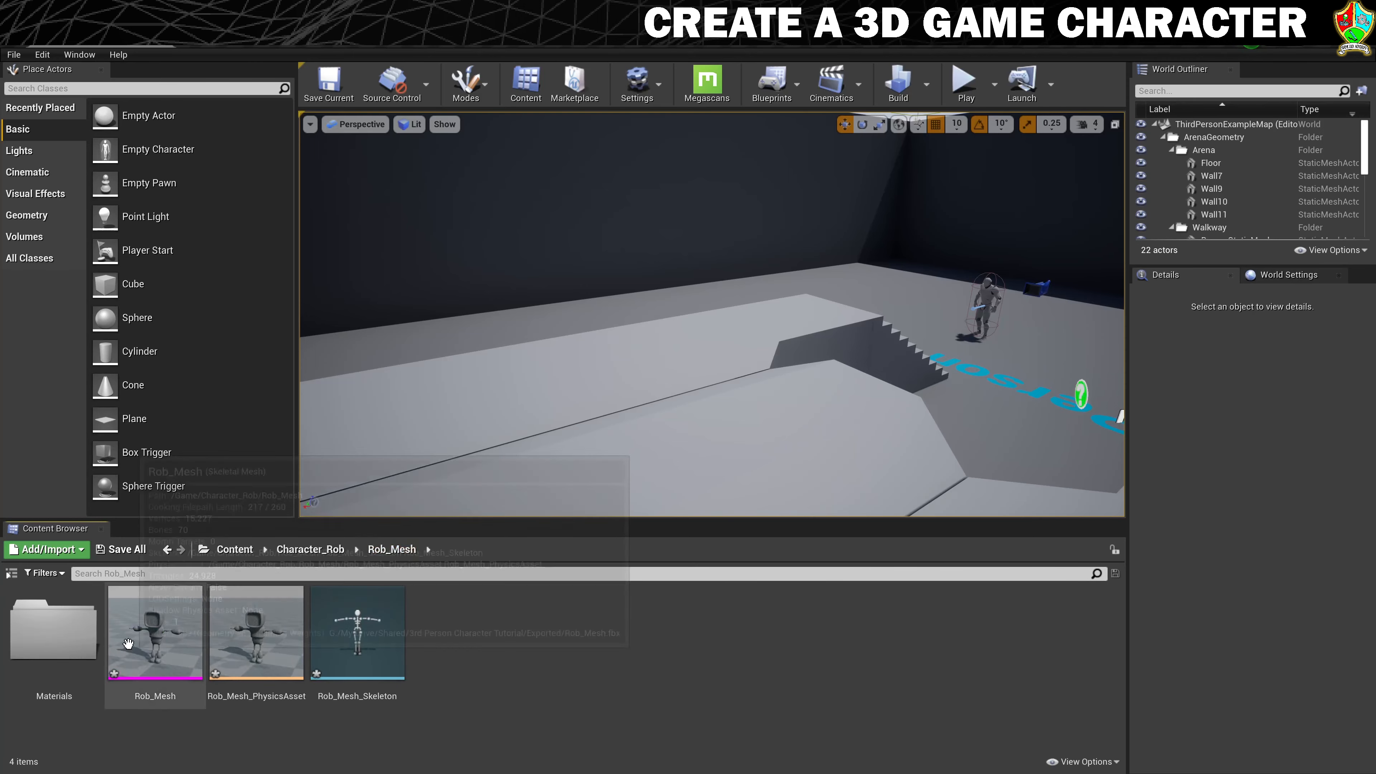
pyautogui.doubleClick(136, 636)
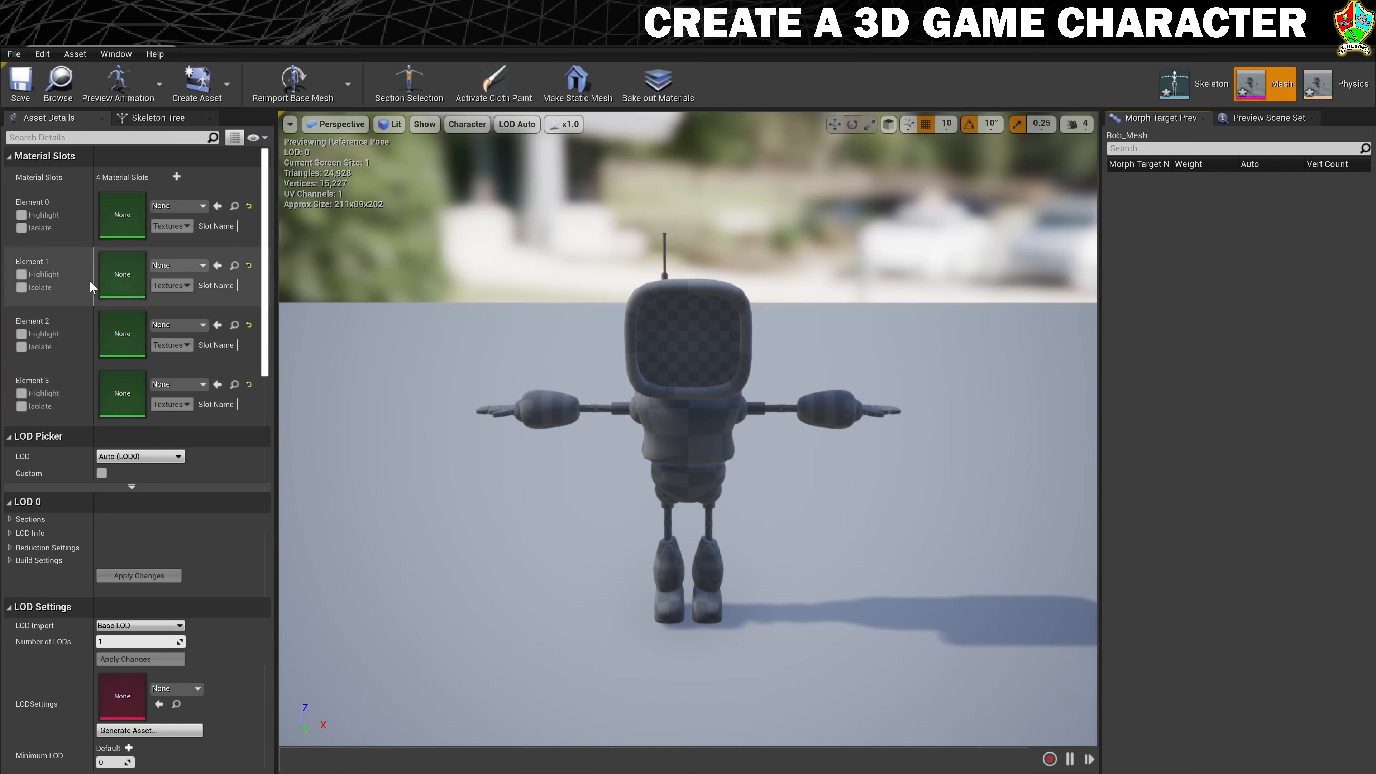
pyautogui.click(21, 229)
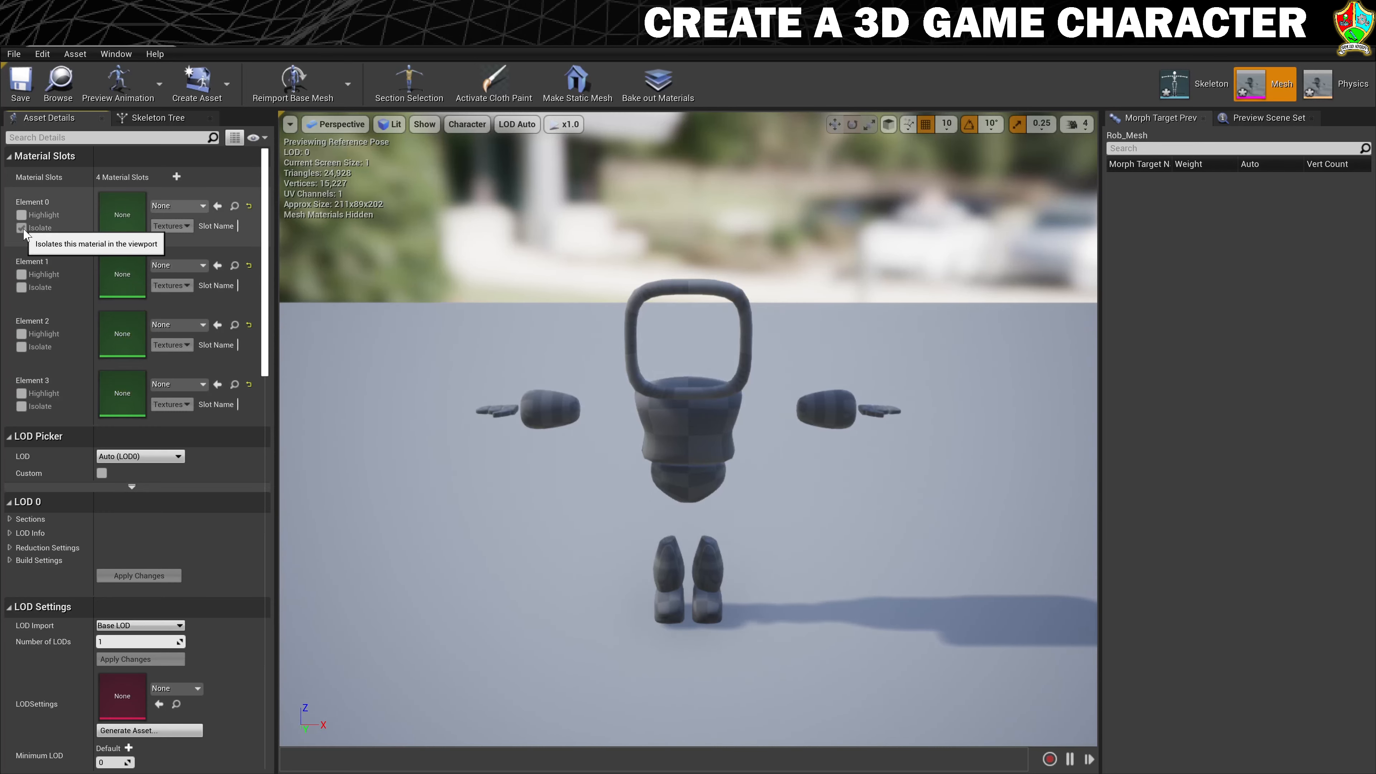
pyautogui.click(22, 229)
pyautogui.click(22, 287)
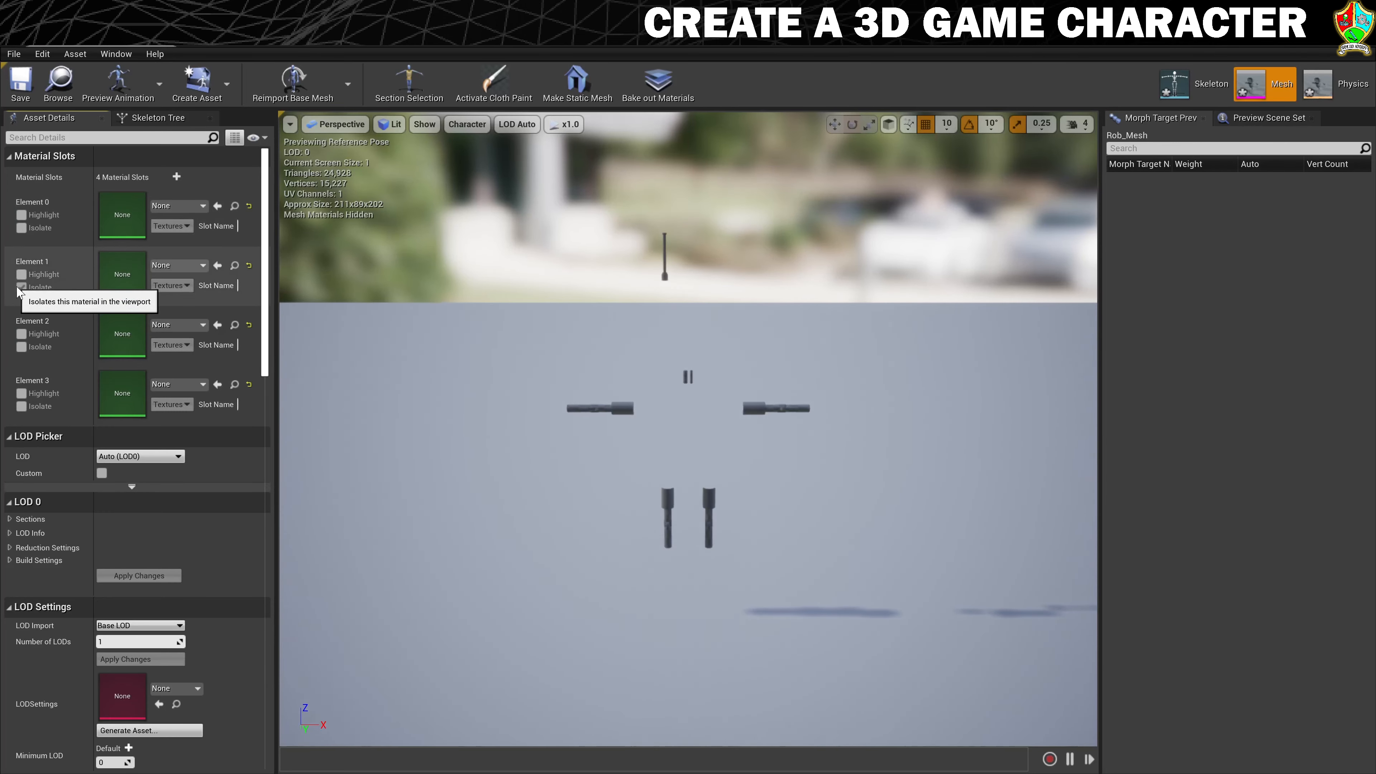
pyautogui.click(21, 288)
# - Isolate Element 0, assign M_WhitePlastic to it and show the whole robot again
pyautogui.click(22, 228)
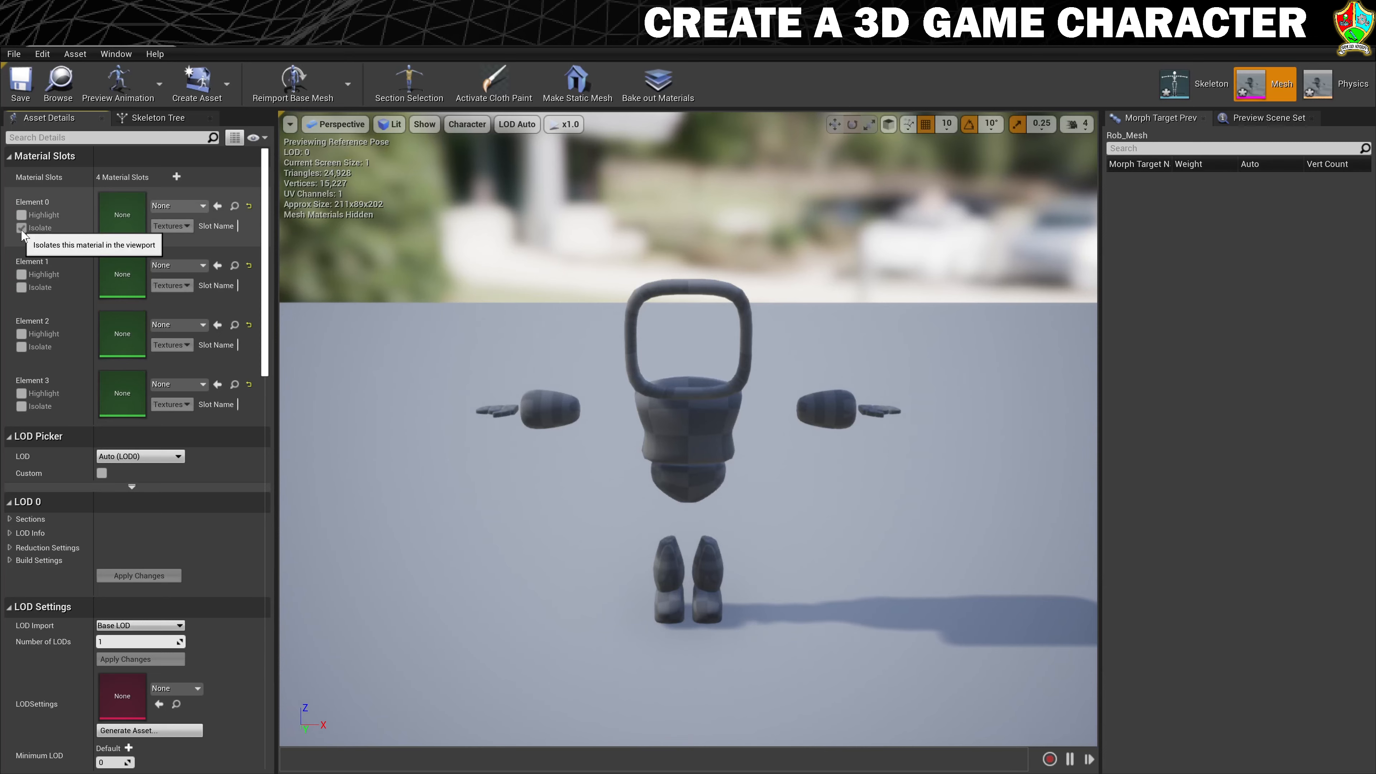
pyautogui.click(170, 208)
pyautogui.write('whitre')
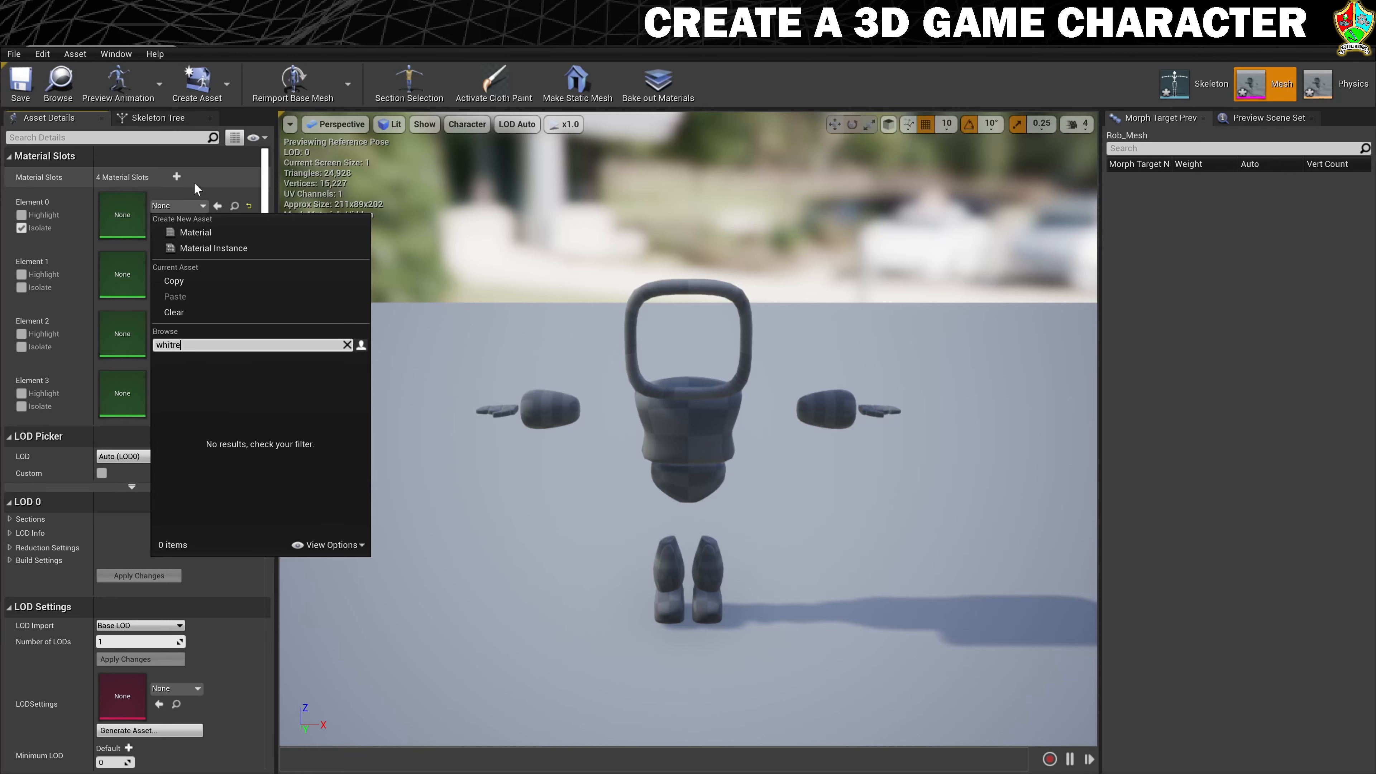
pyautogui.press('BackSpace')
pyautogui.press('BackSpace')
pyautogui.write('e')
pyautogui.click(215, 373)
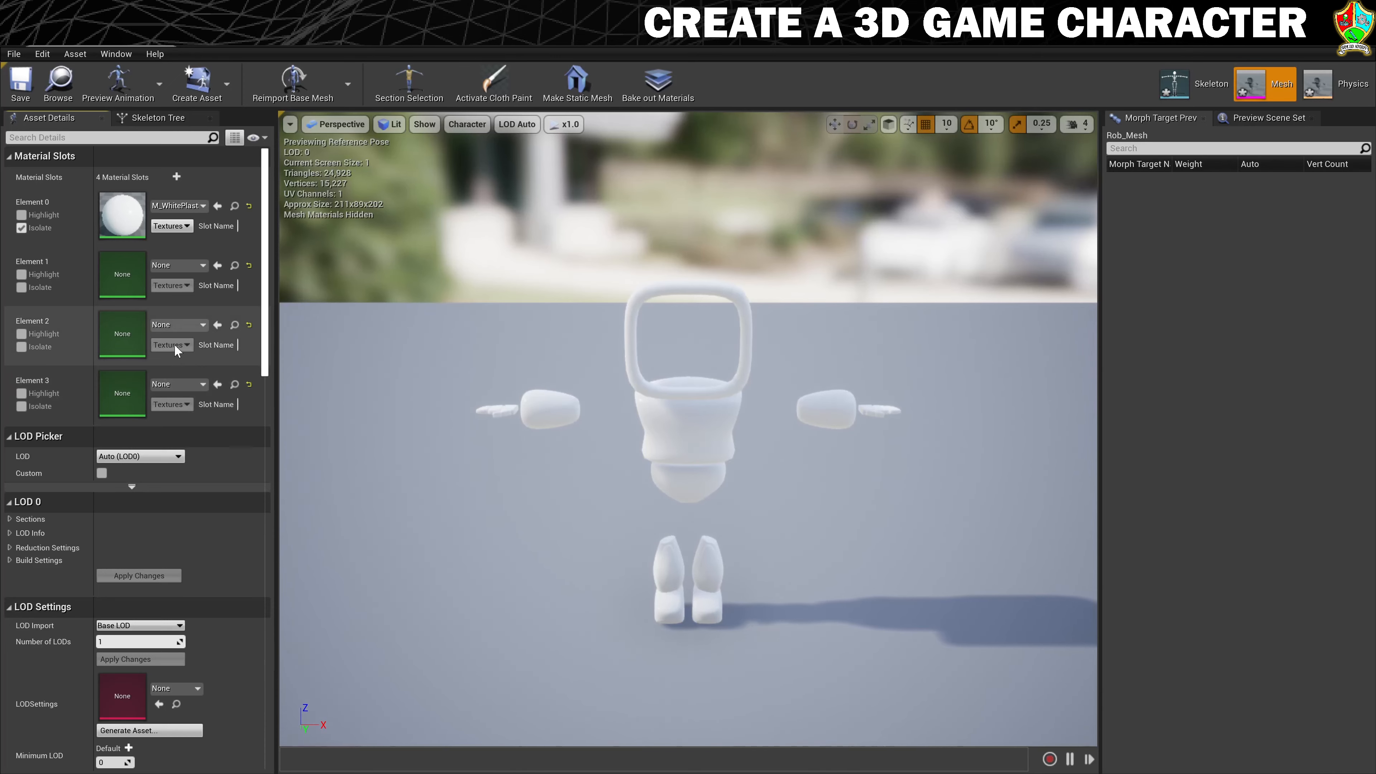
pyautogui.click(21, 227)
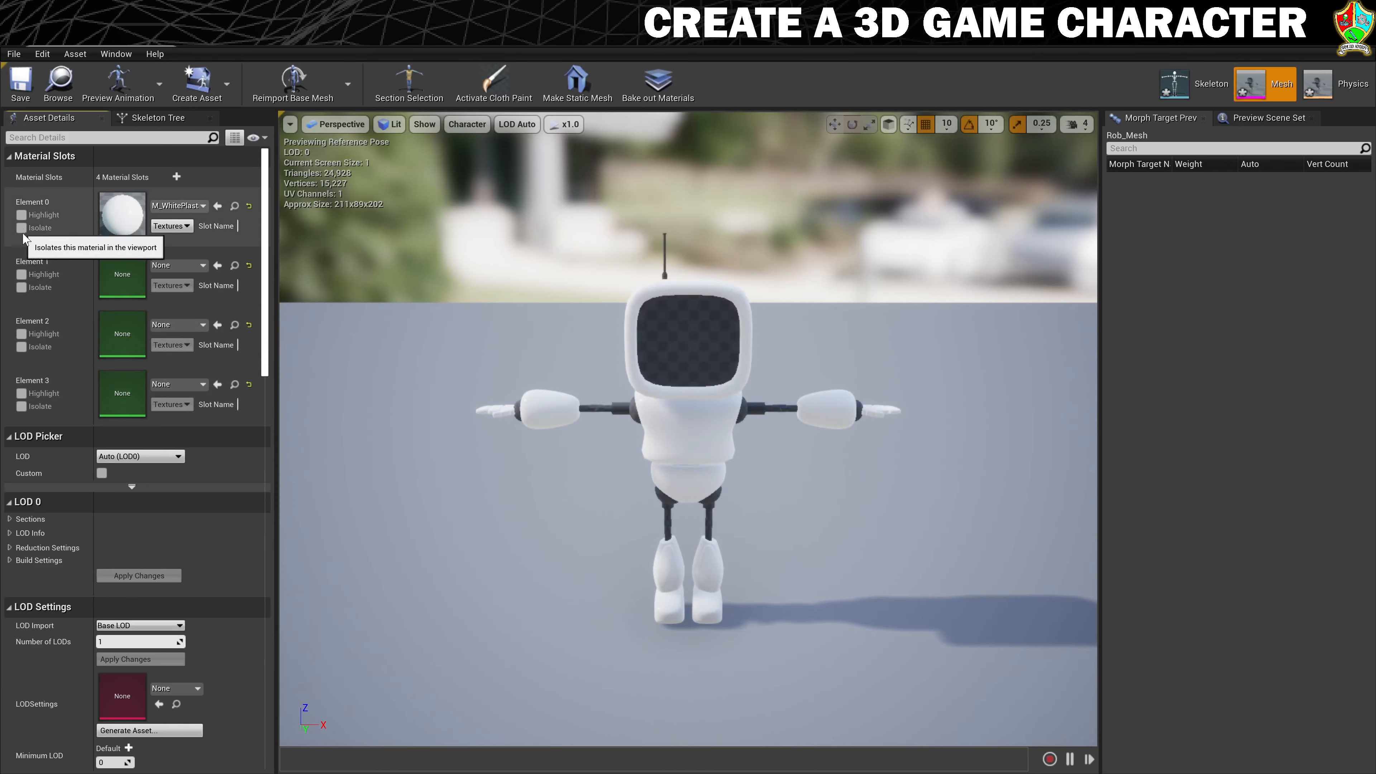
# - Isolate Element 1, assign the chrome metal material to it and show the whole robot again
pyautogui.click(21, 287)
pyautogui.click(168, 266)
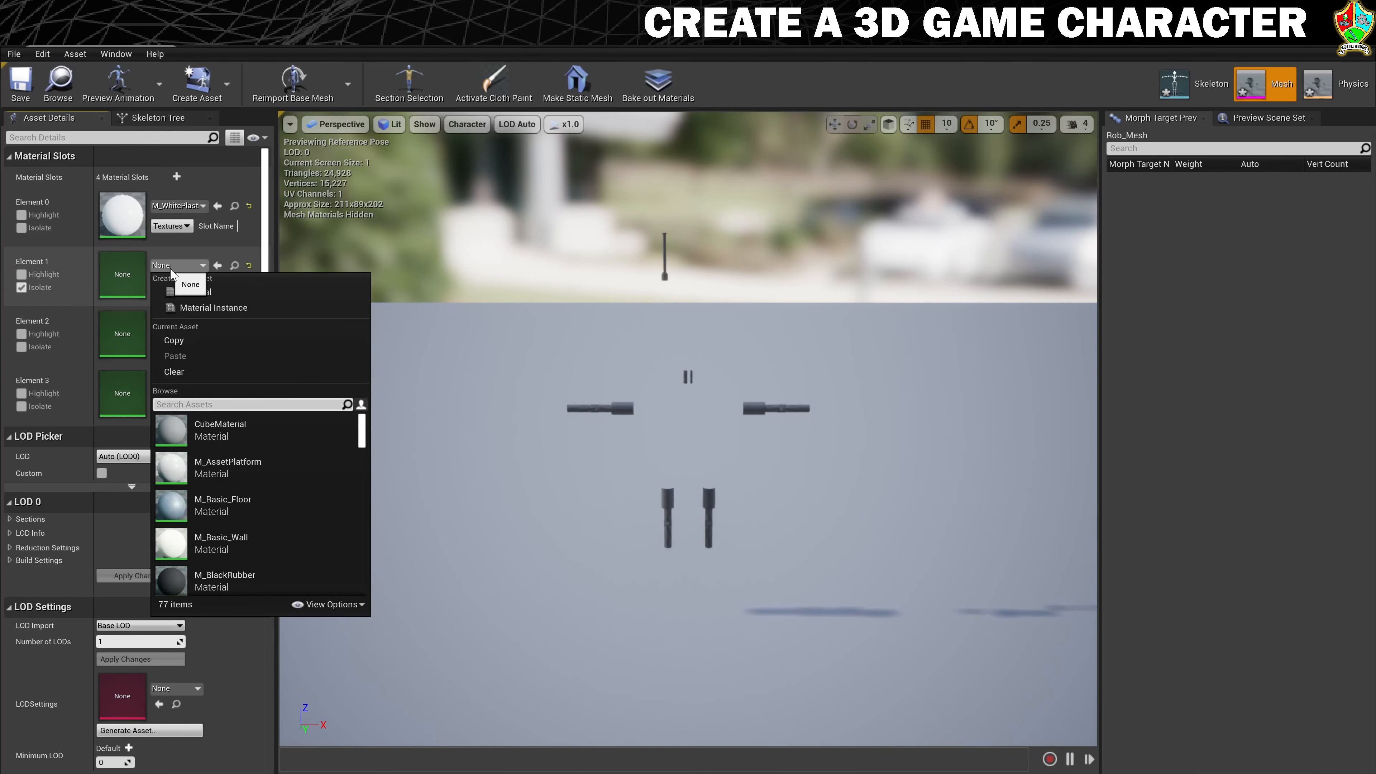
pyautogui.write('chrome')
pyautogui.click(224, 437)
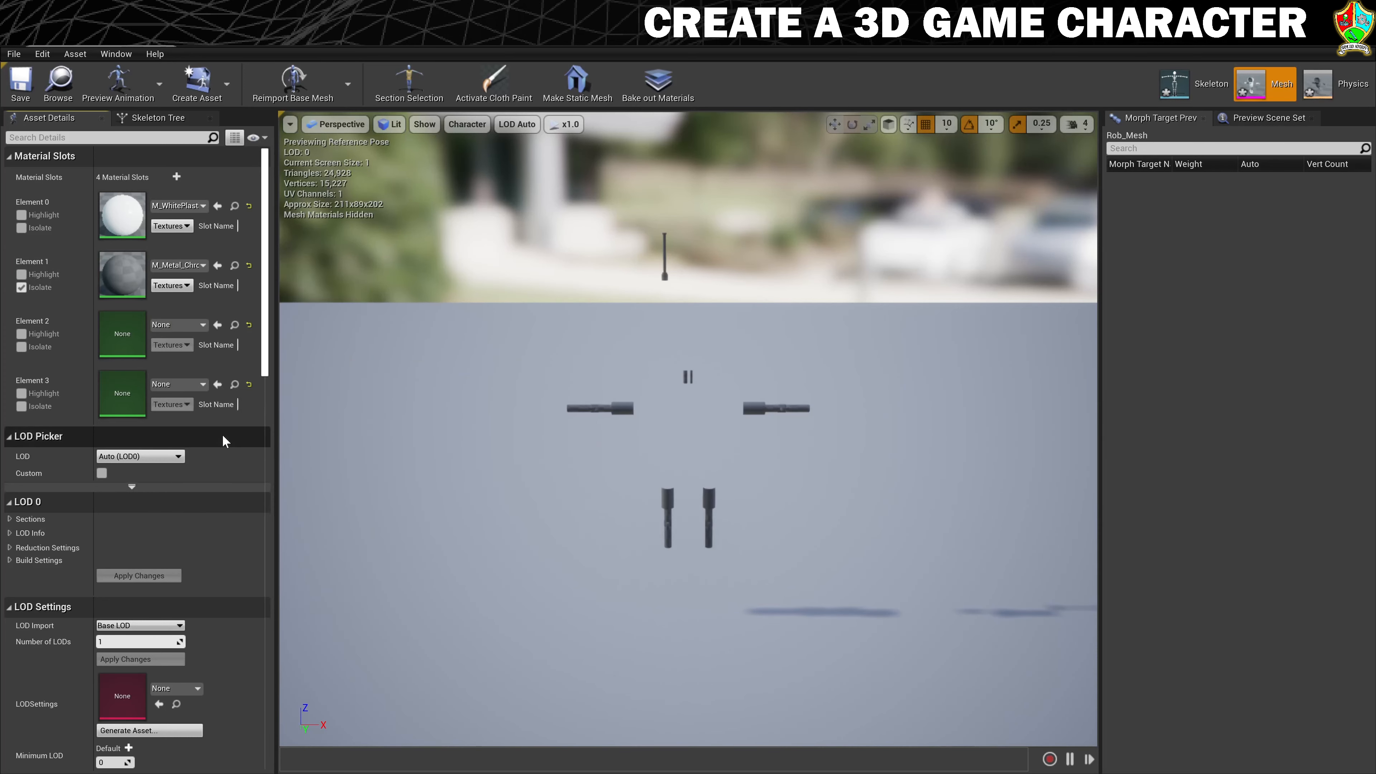
pyautogui.click(21, 288)
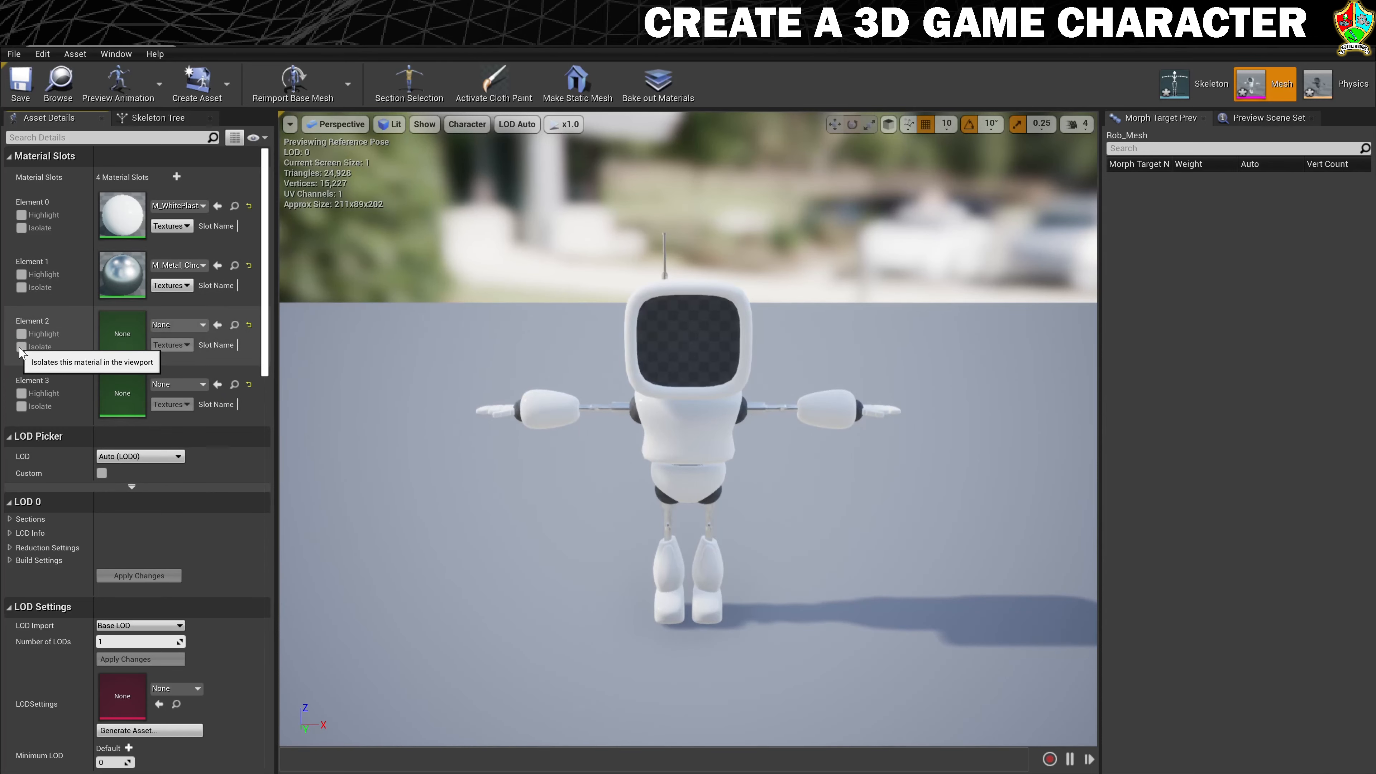
# - Isolate Element 2, assign M_BlackRubber to it and show the whole robot again
pyautogui.click(22, 347)
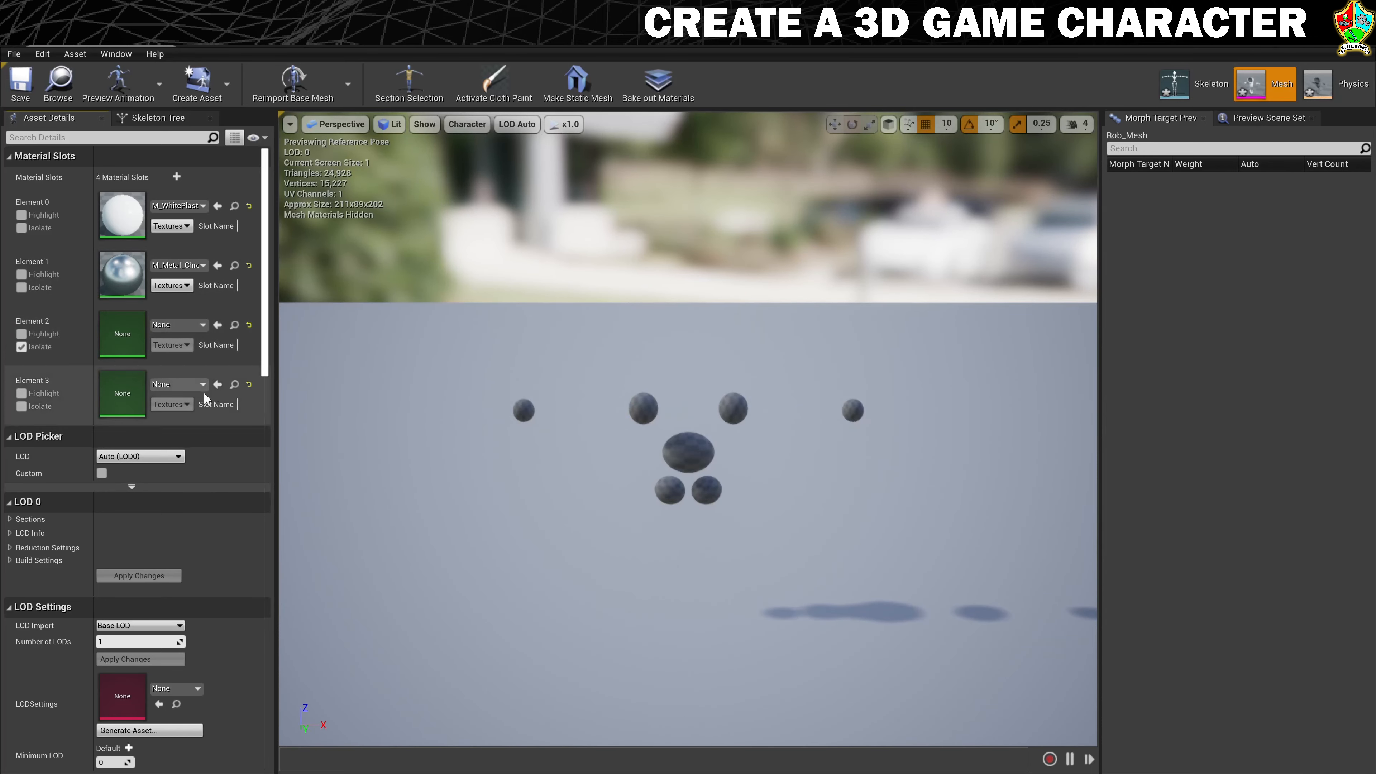
pyautogui.click(199, 325)
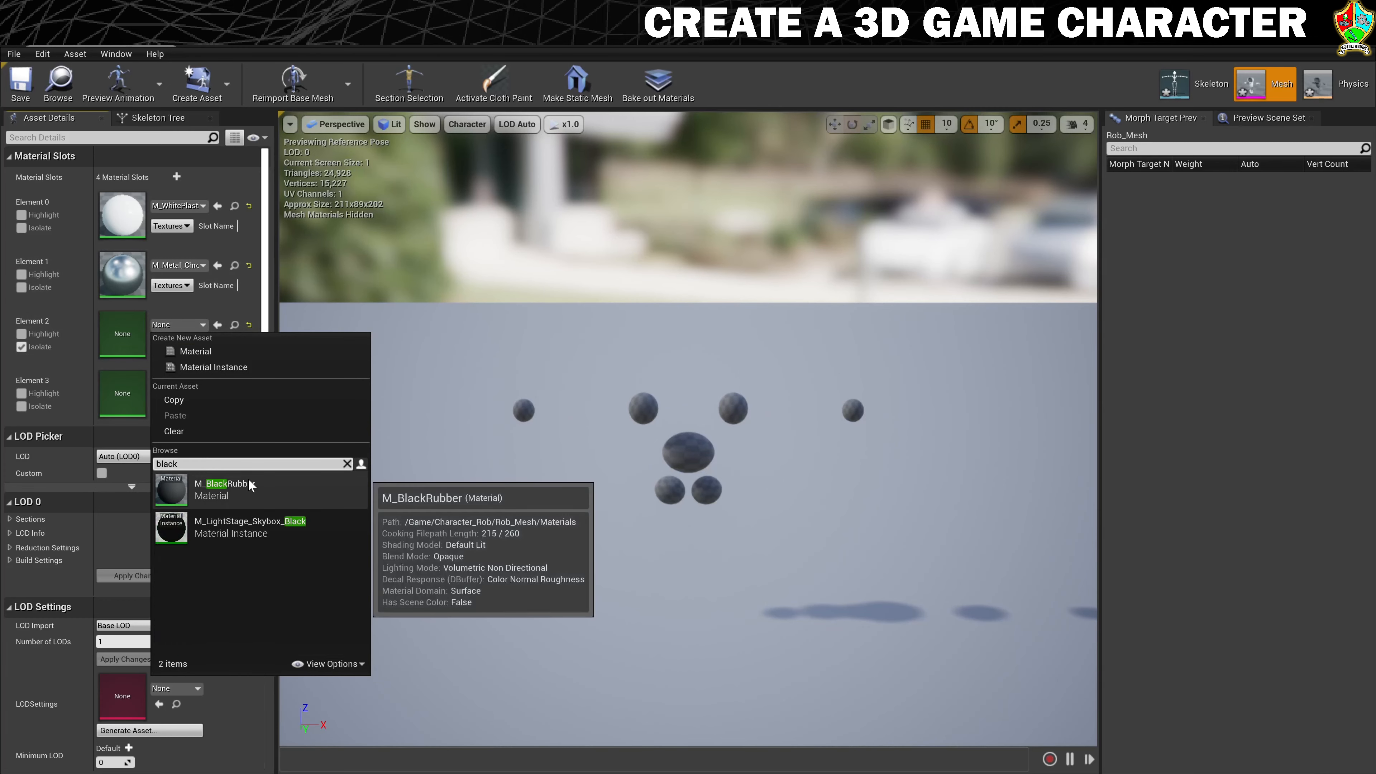
pyautogui.click(248, 482)
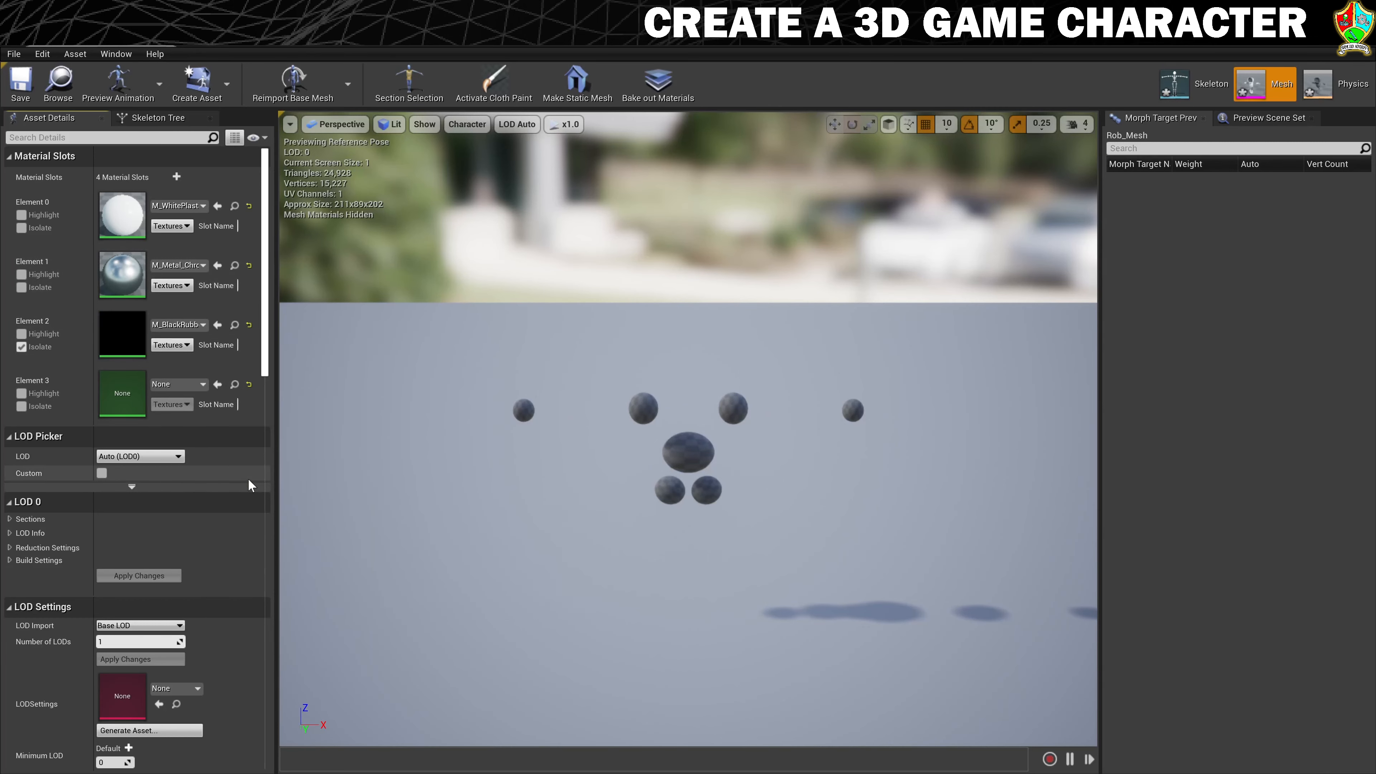
pyautogui.click(22, 347)
# - Isolate Element 3, assign M_Screen to it, show the whole robot again and inspect the finished materials
pyautogui.click(21, 406)
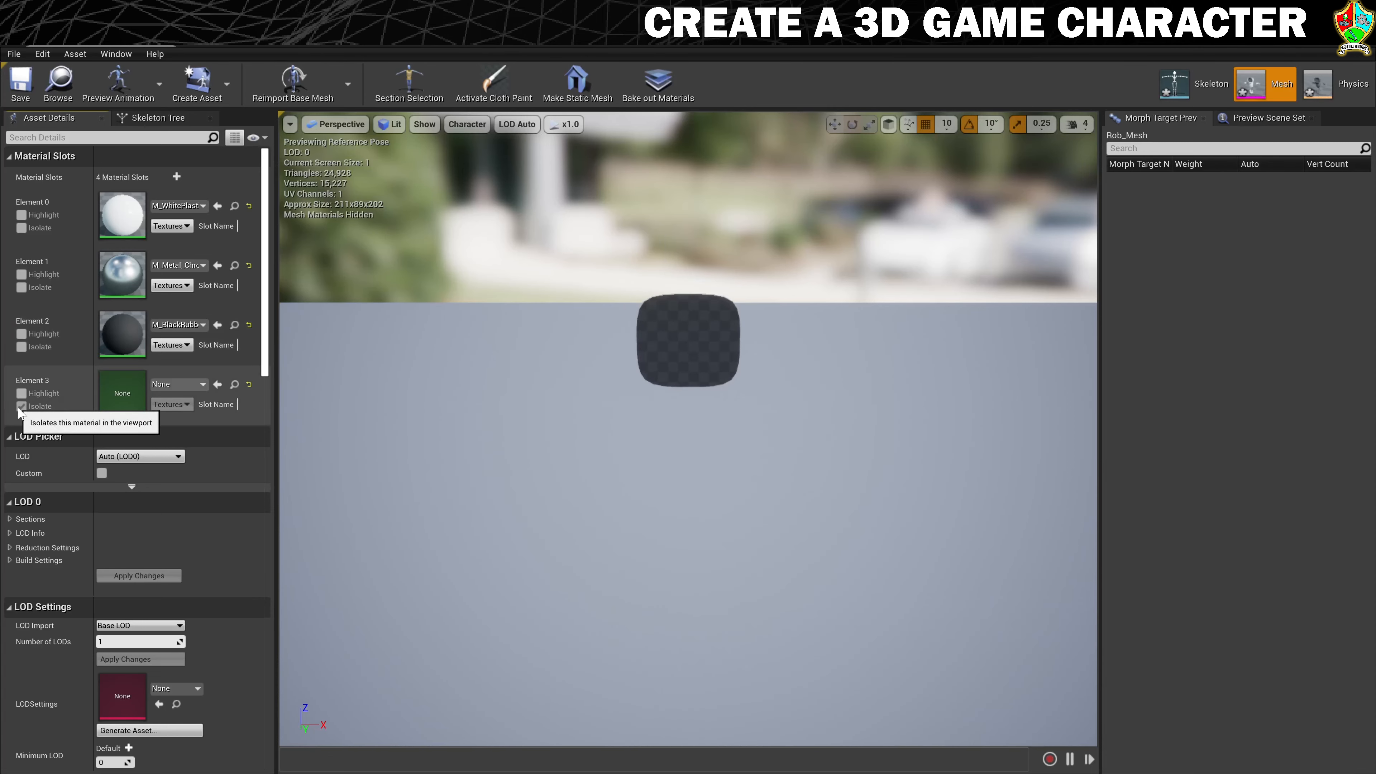
pyautogui.click(202, 384)
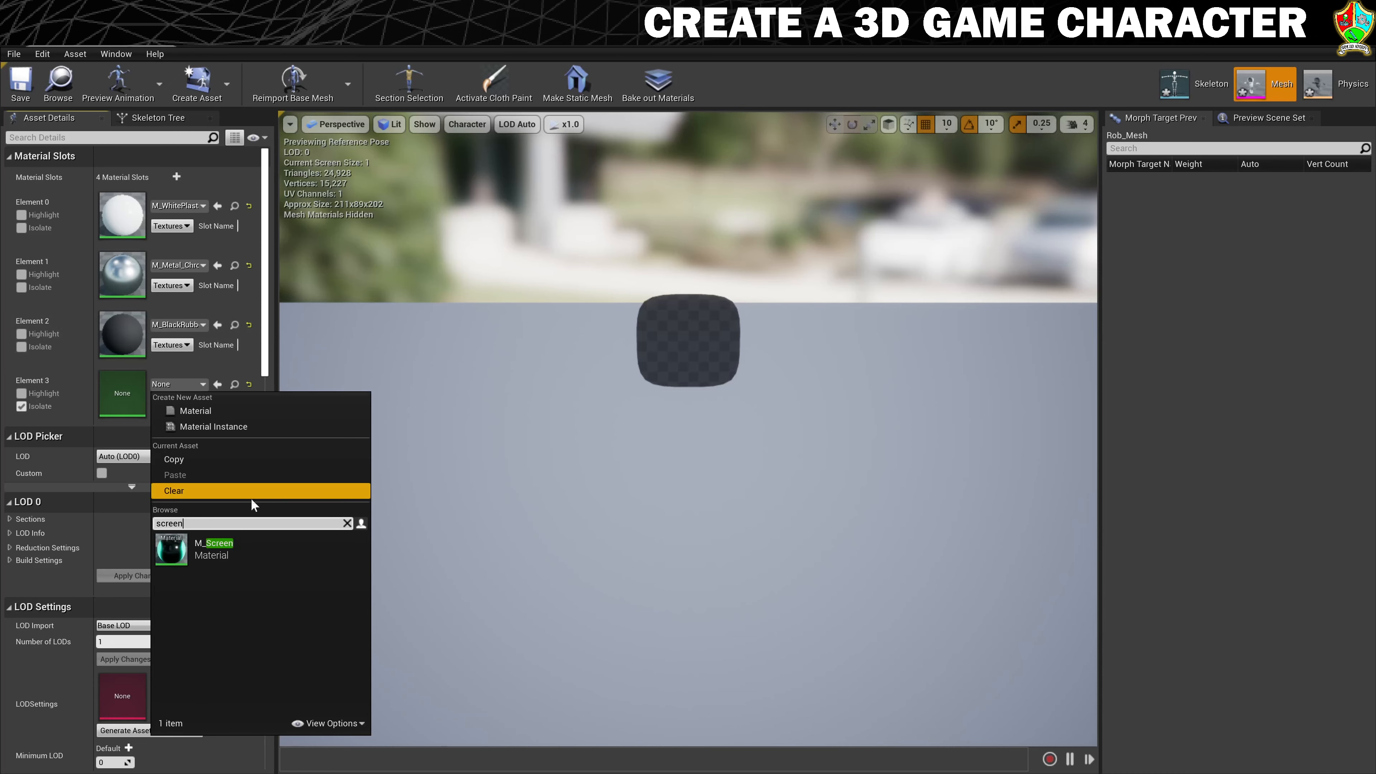
pyautogui.click(226, 546)
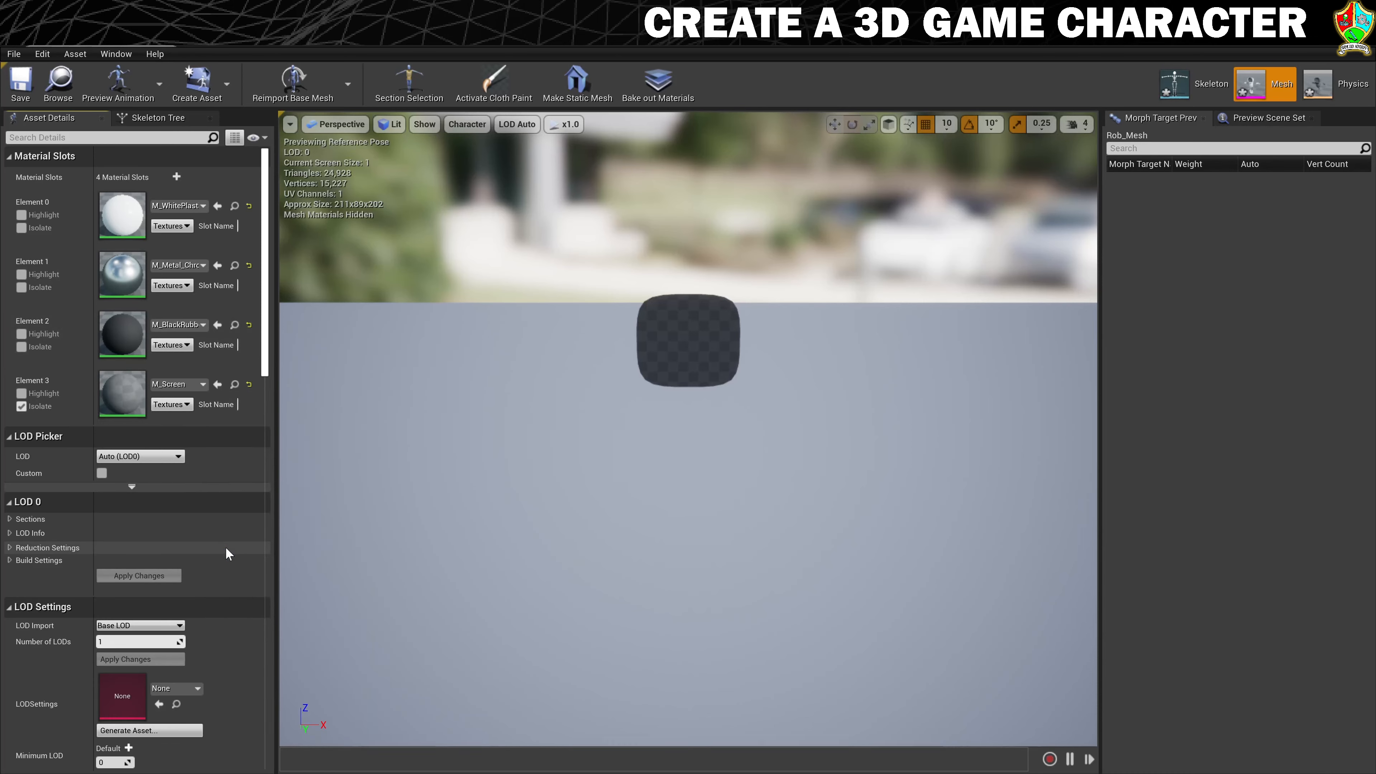
pyautogui.click(21, 406)
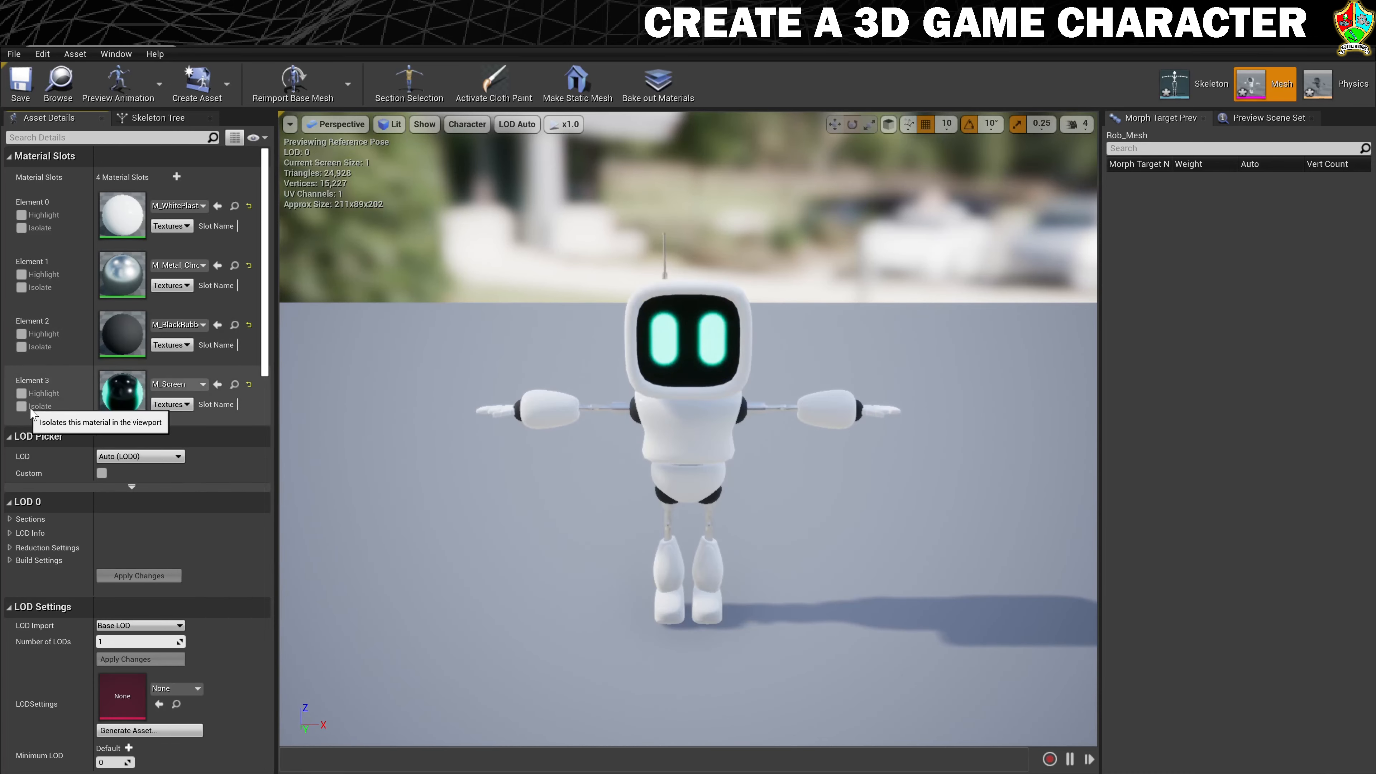
pyautogui.keyDown('alt'); pyautogui.moveTo(652, 469); pyautogui.dragTo(780, 380); pyautogui.keyUp('alt')
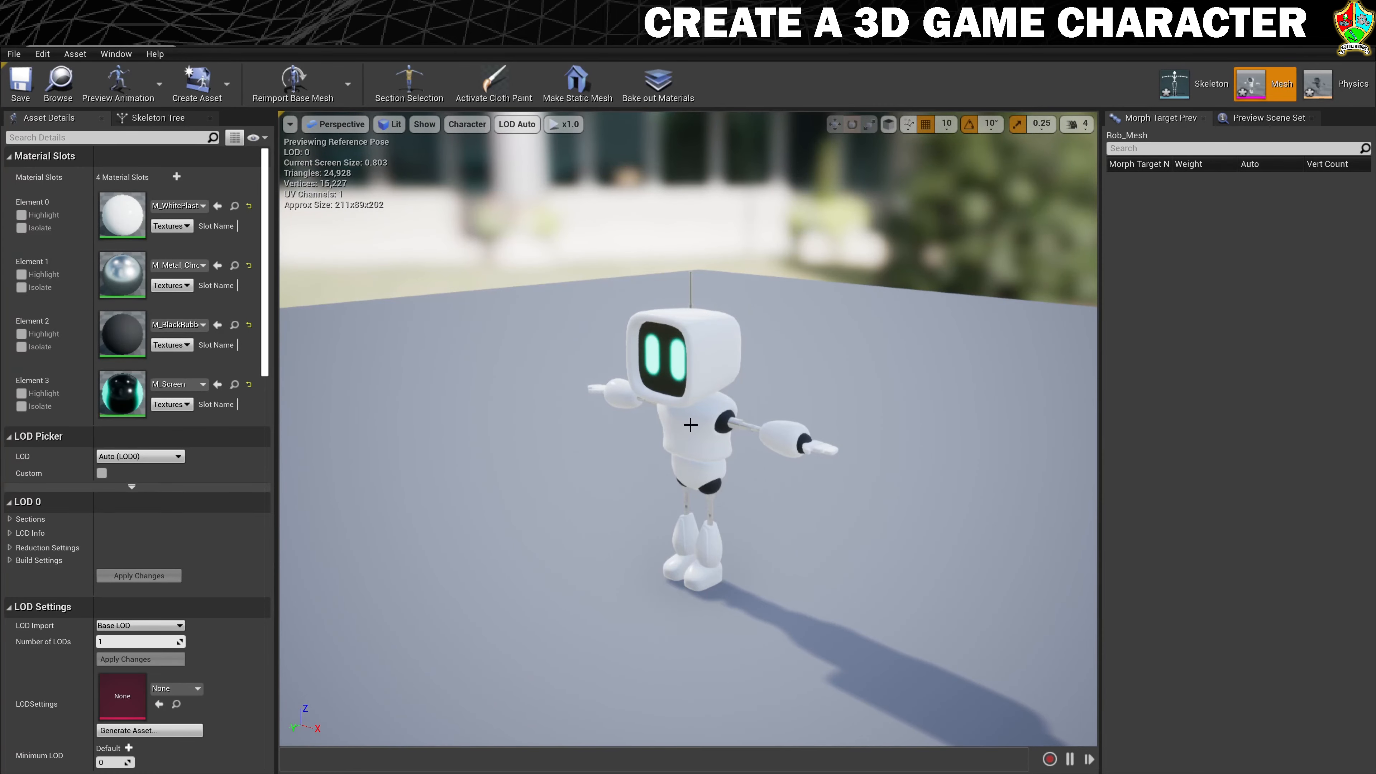
# - Return to the level editor and create a folder named Rob_Anims inside Character_Rob
pyautogui.click(164, 42)
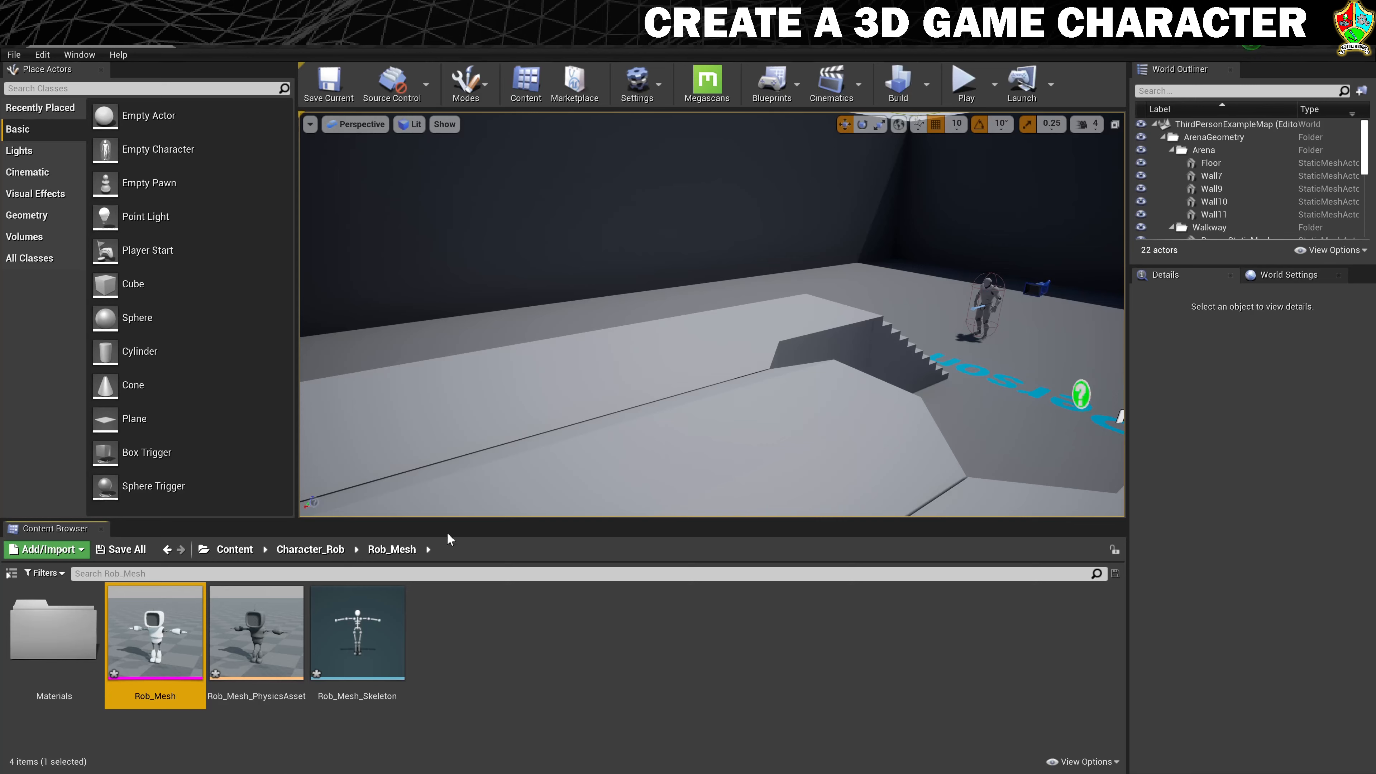
pyautogui.click(307, 550)
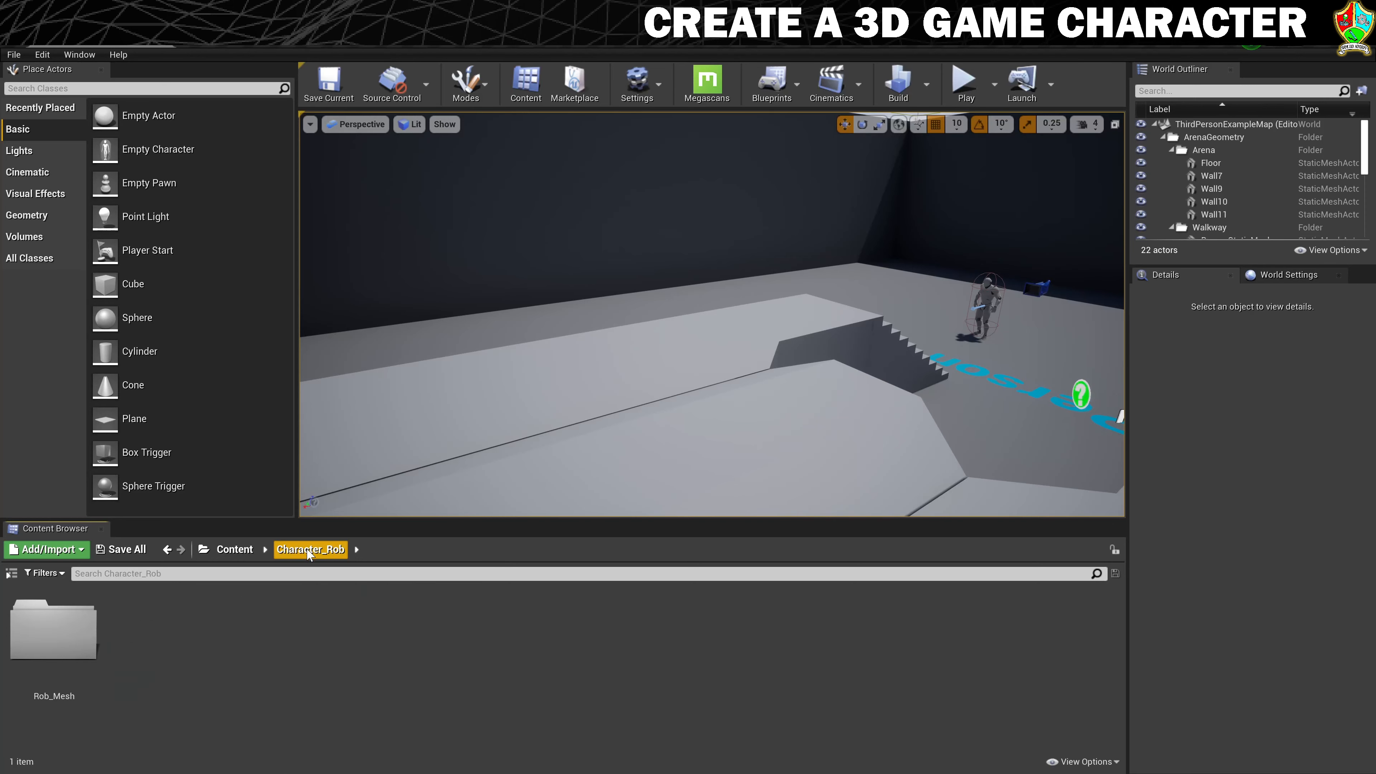
pyautogui.rightClick(150, 636)
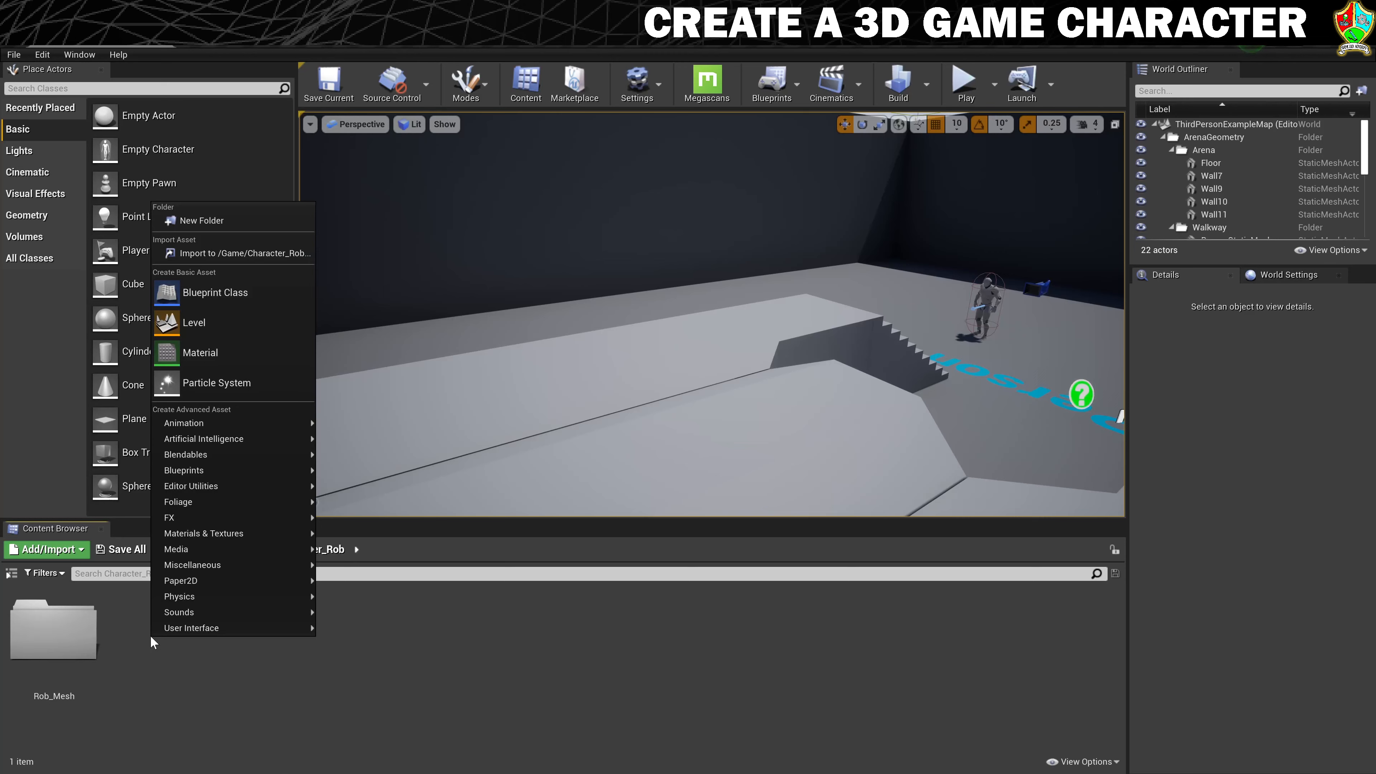
pyautogui.click(205, 221)
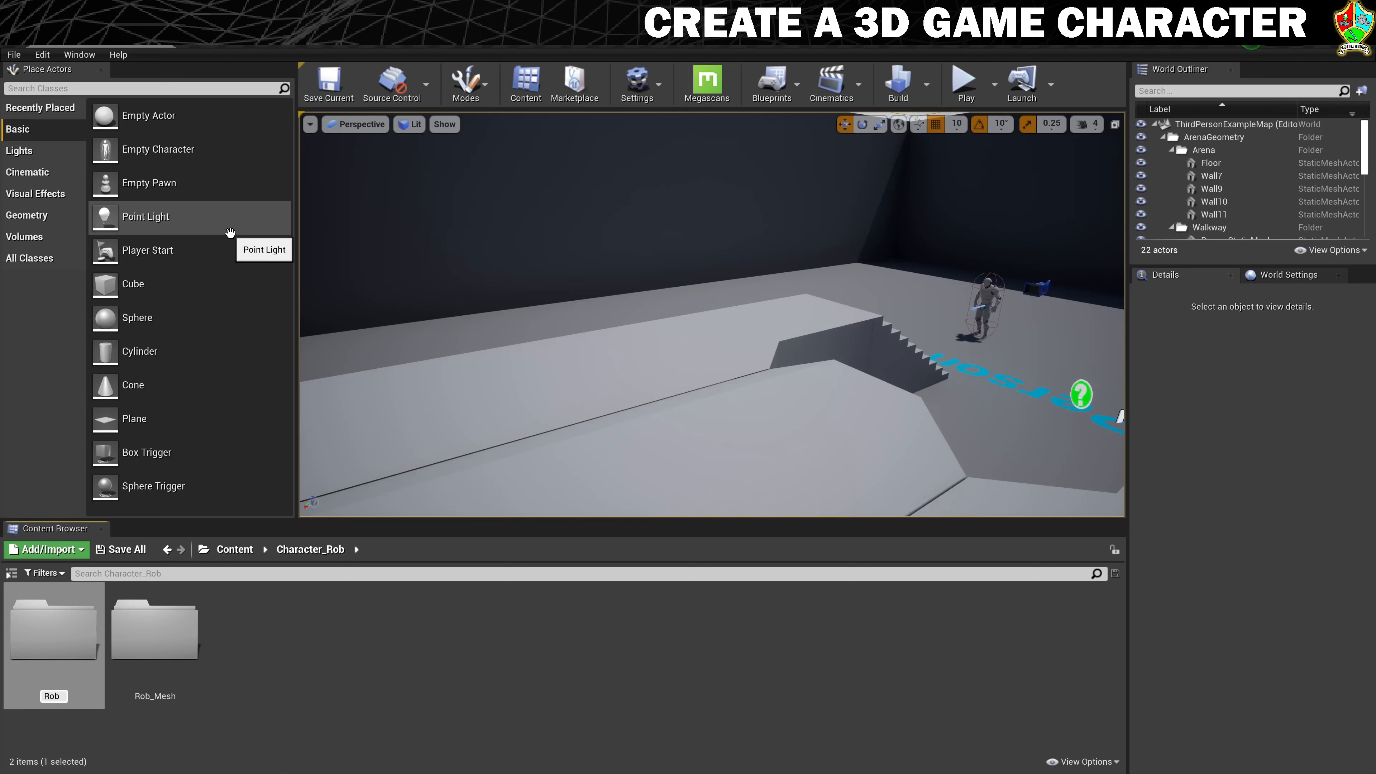
pyautogui.write('Rob_Anims')
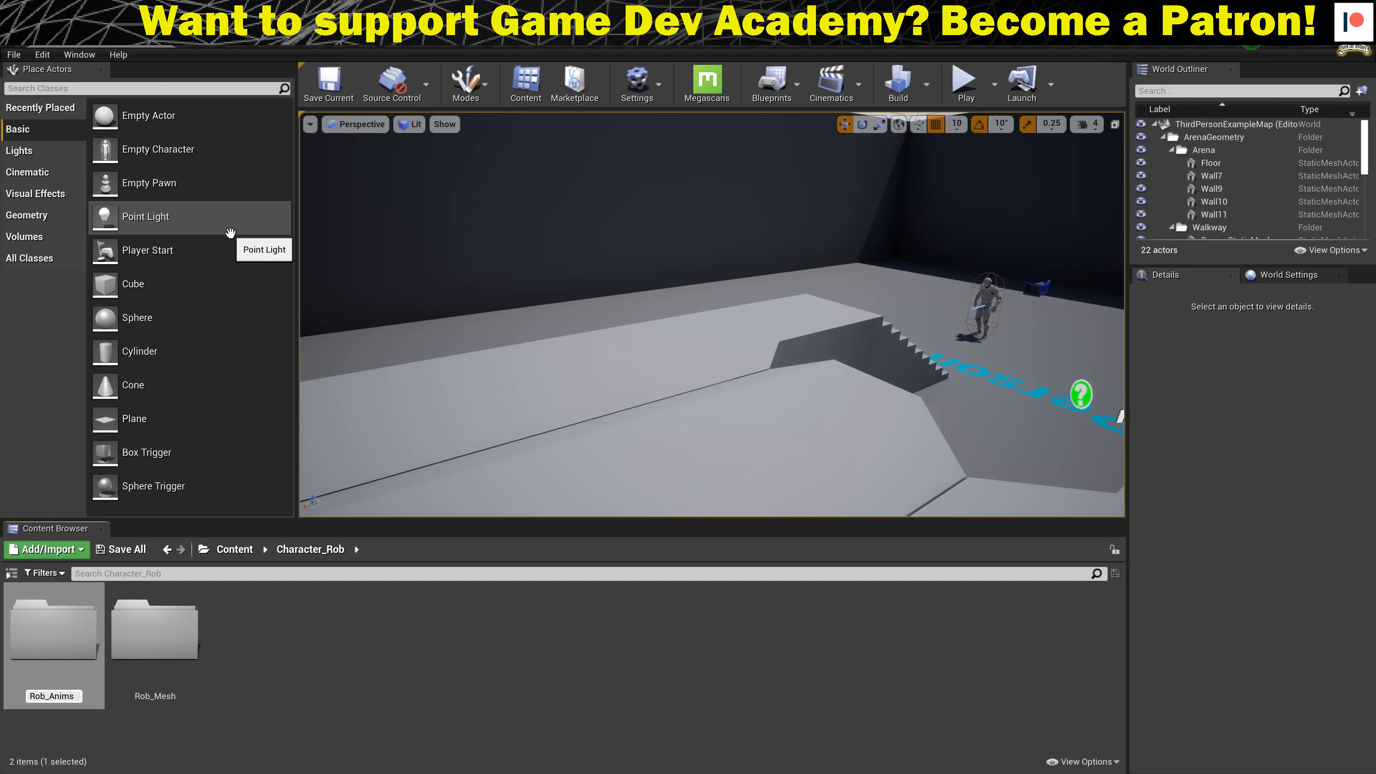
pyautogui.press('Return')
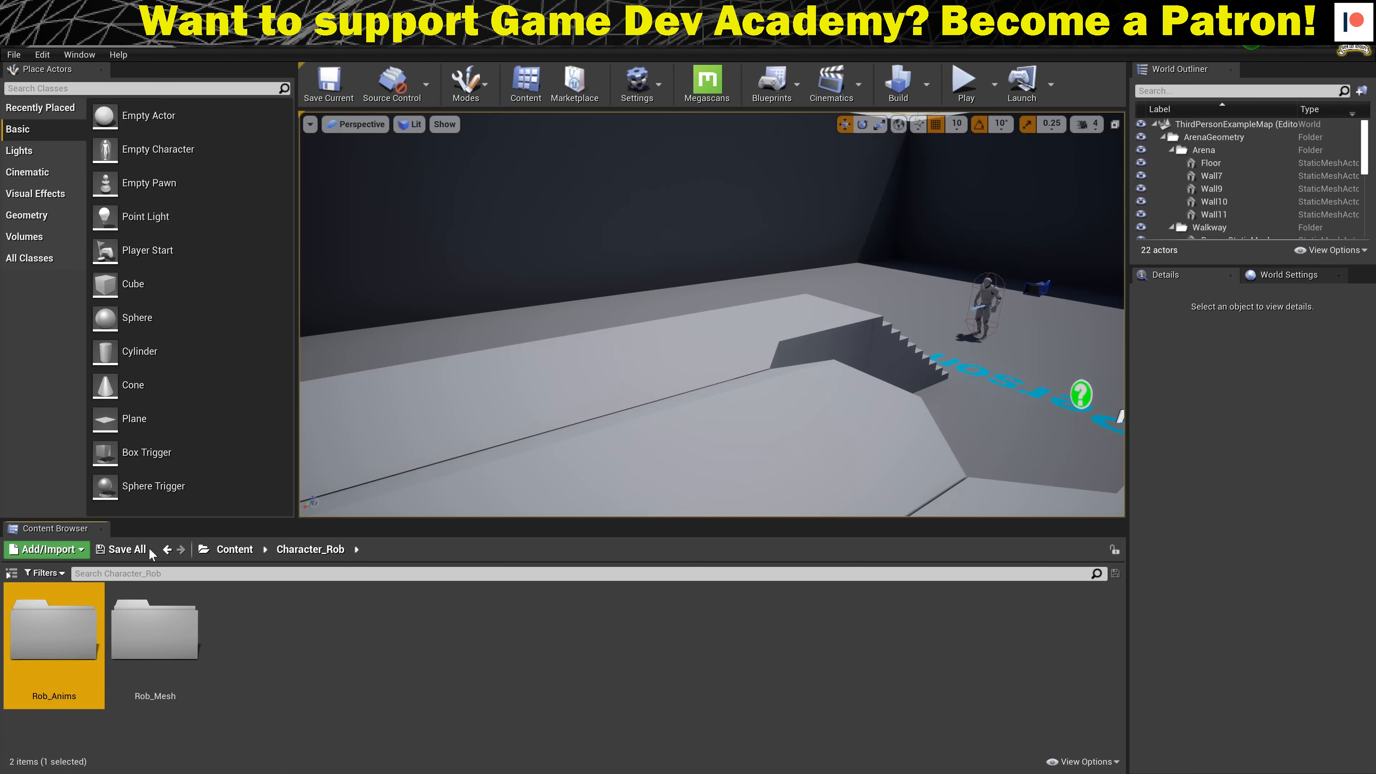
# - Open the Rob_Anims folder and choose the Rob_Idle file from the Exported folder for import
pyautogui.doubleClick(57, 620)
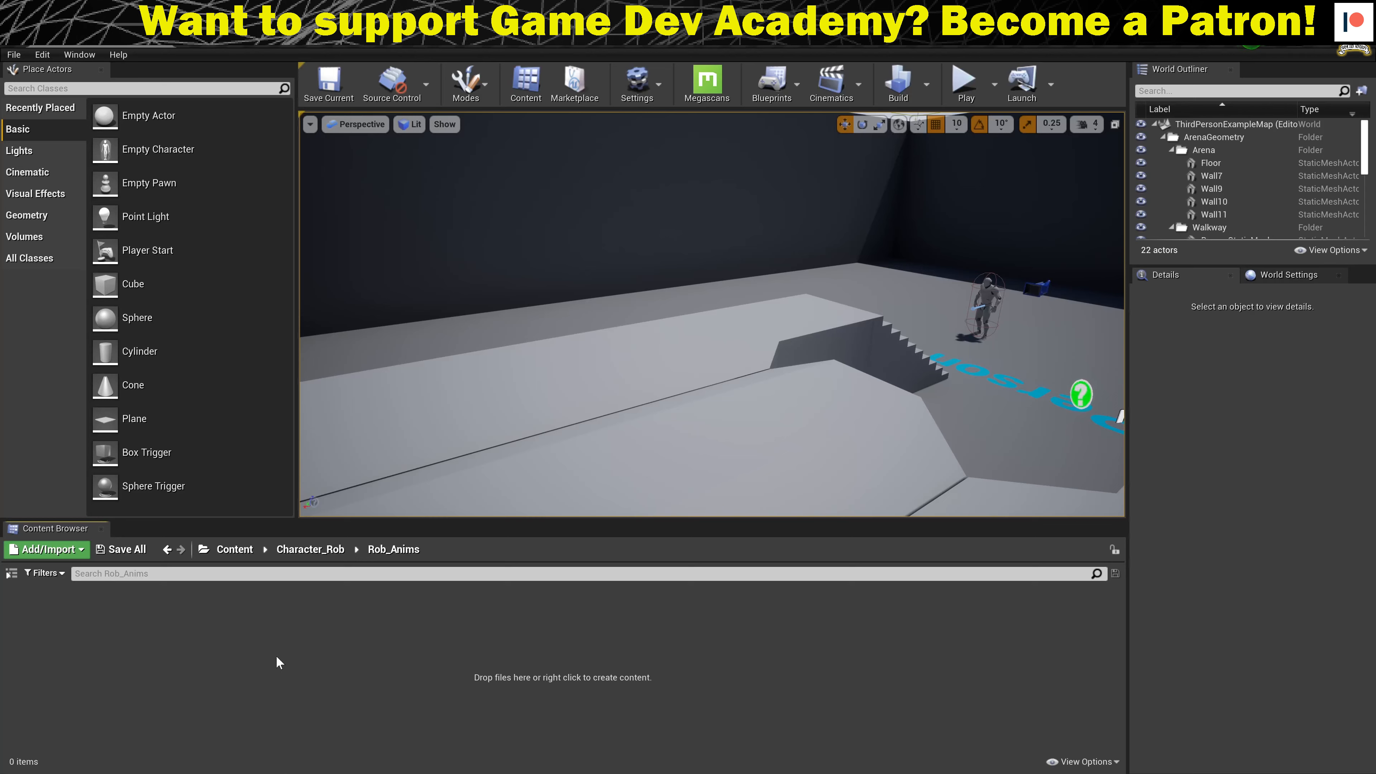
pyautogui.rightClick(118, 642)
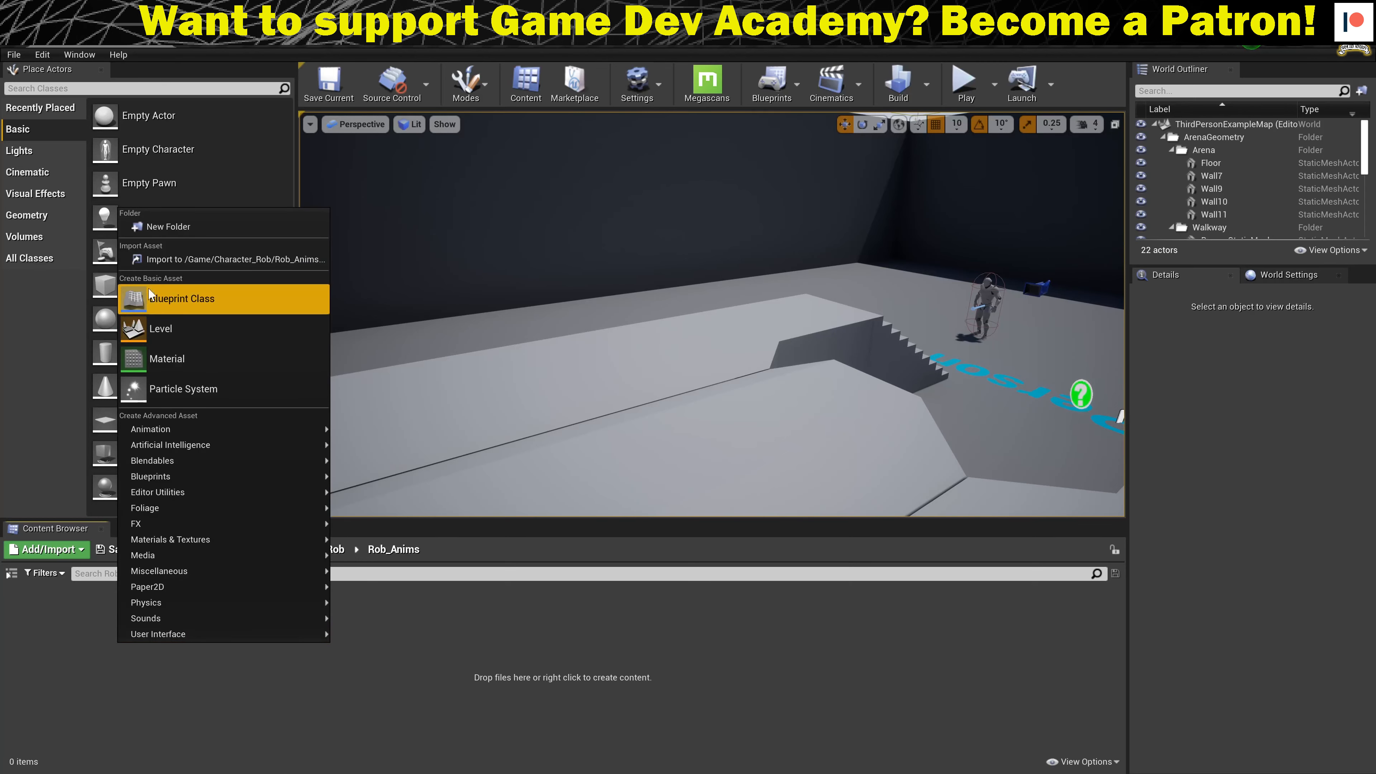
pyautogui.click(212, 260)
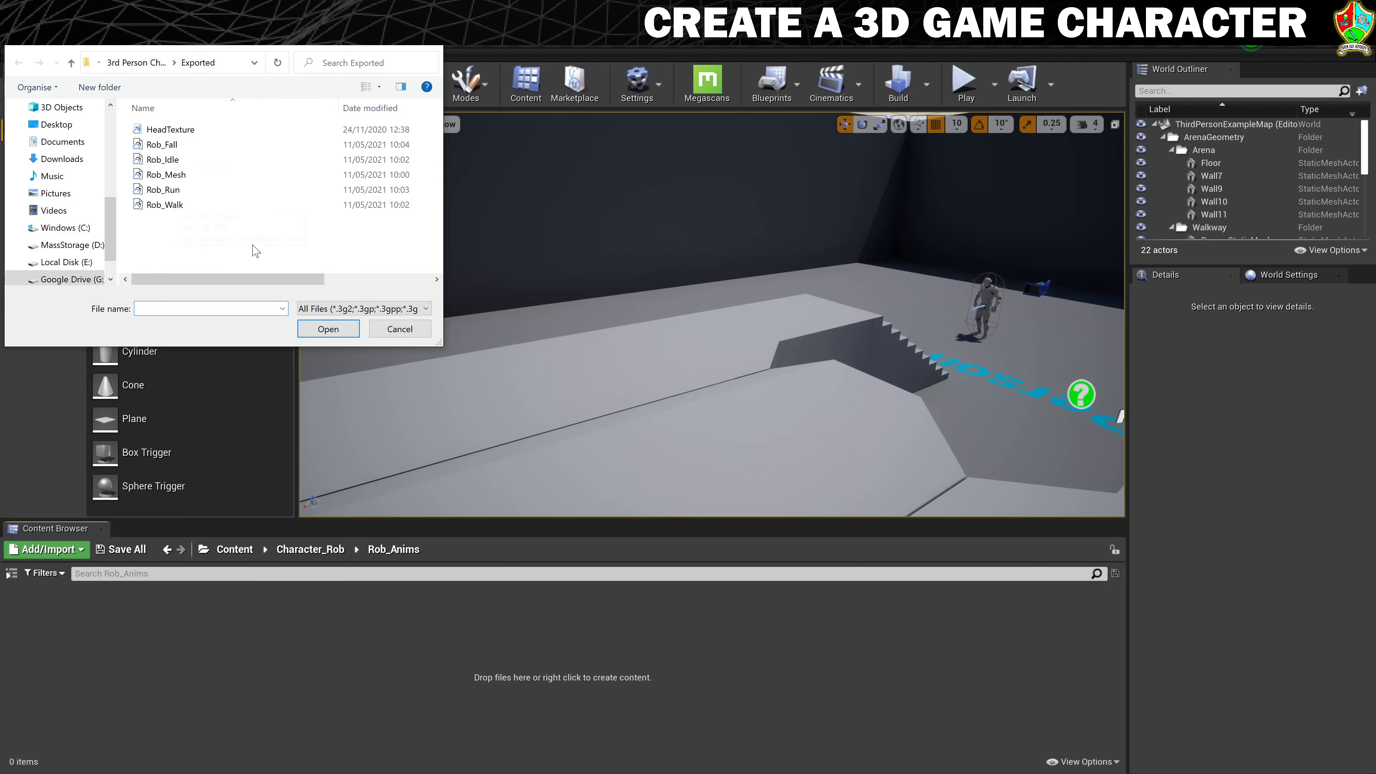
pyautogui.click(153, 164)
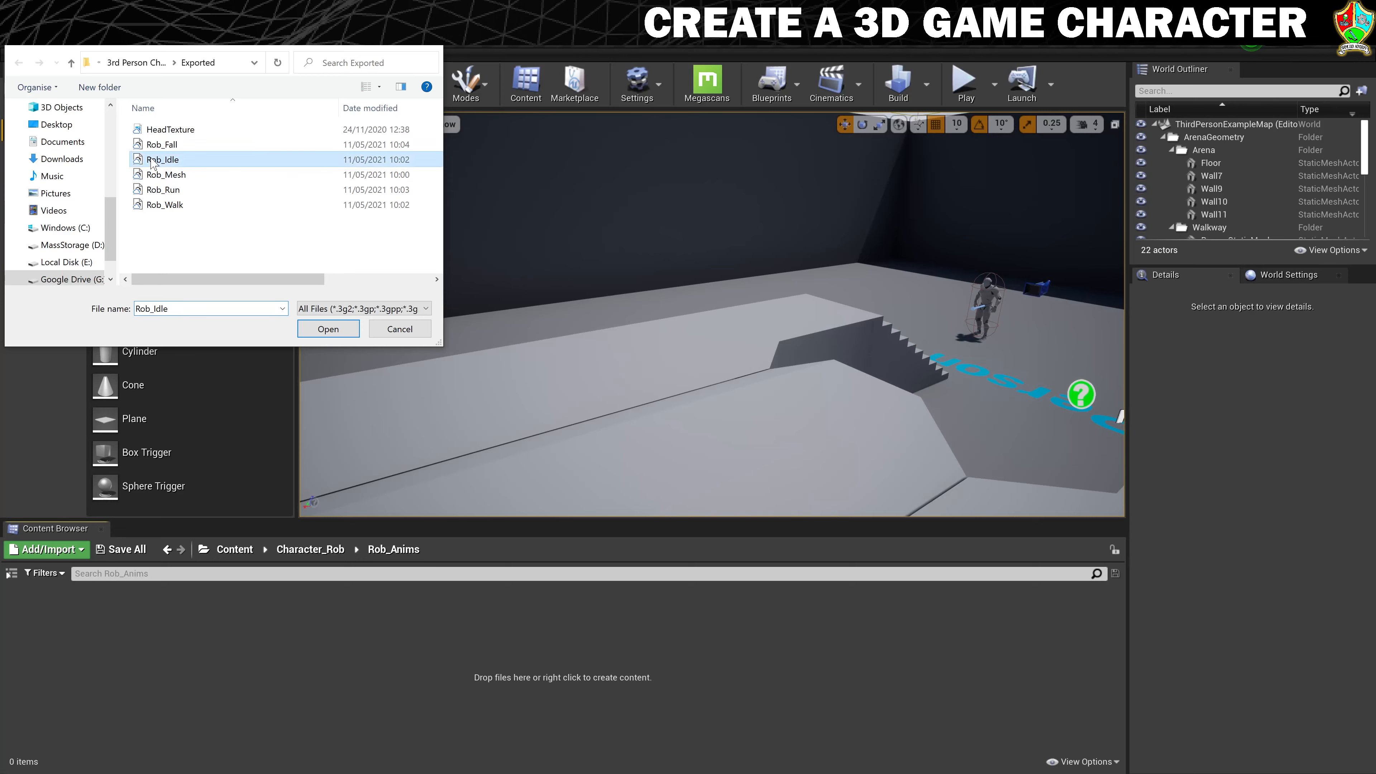
pyautogui.click(328, 329)
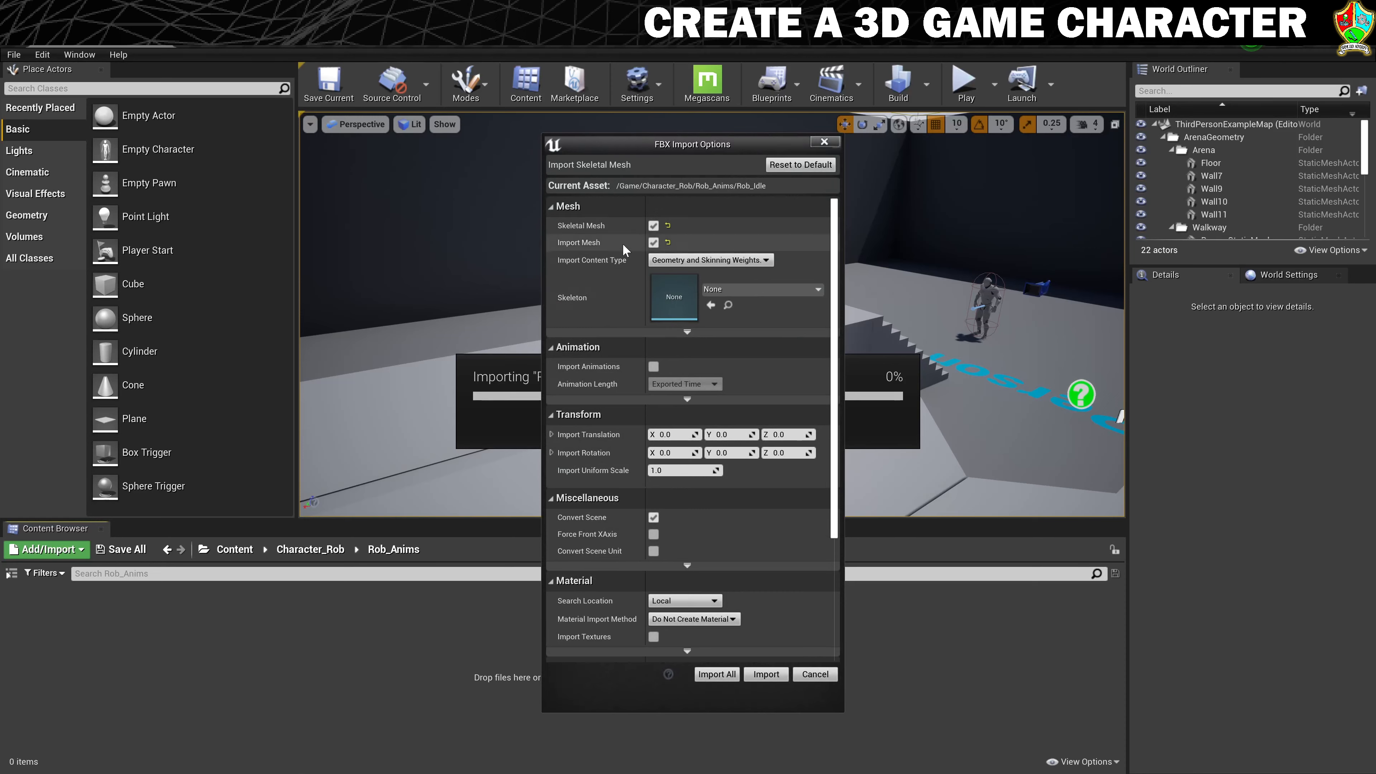
# - Import Rob_Idle as animation only, with mesh import off, Rob_Mesh_Skeleton as the skeleton and animation length set to Animated Time
pyautogui.click(653, 242)
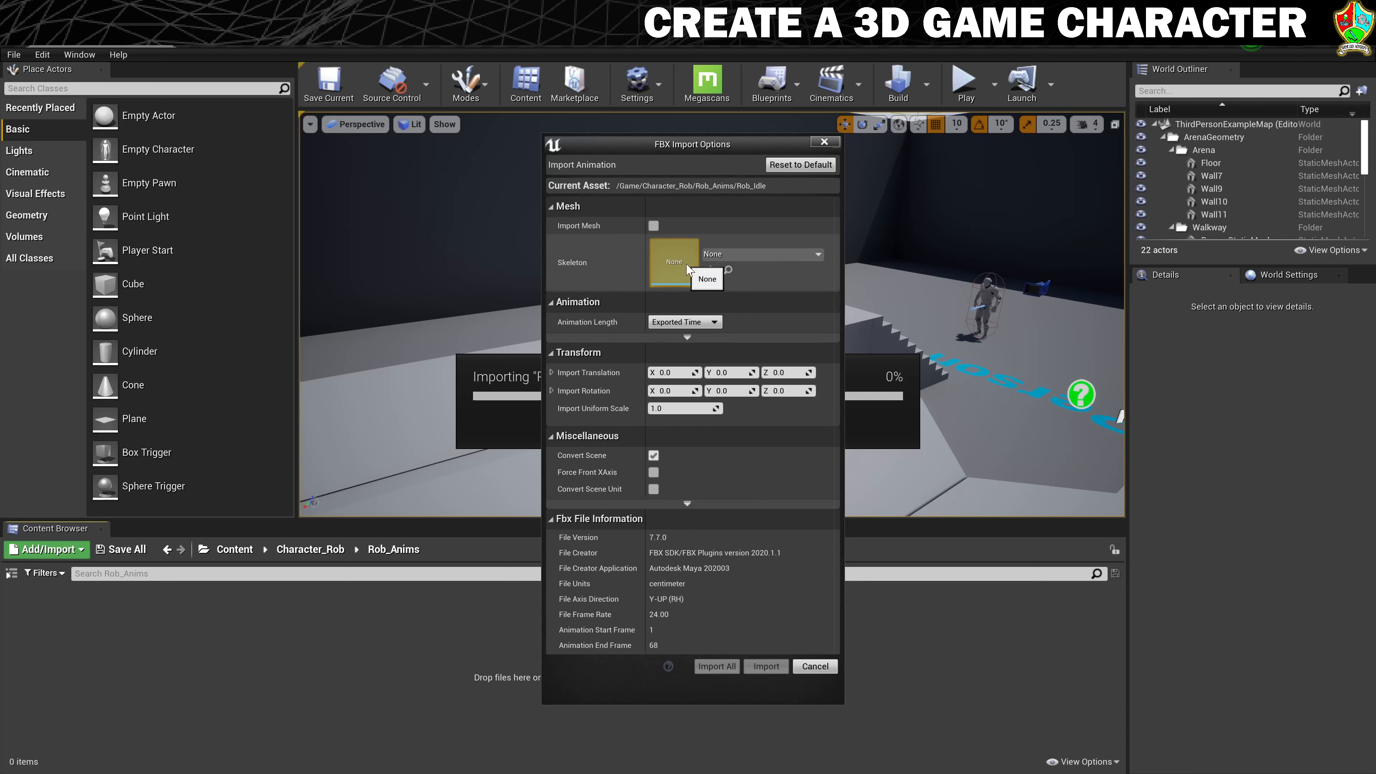
pyautogui.click(768, 254)
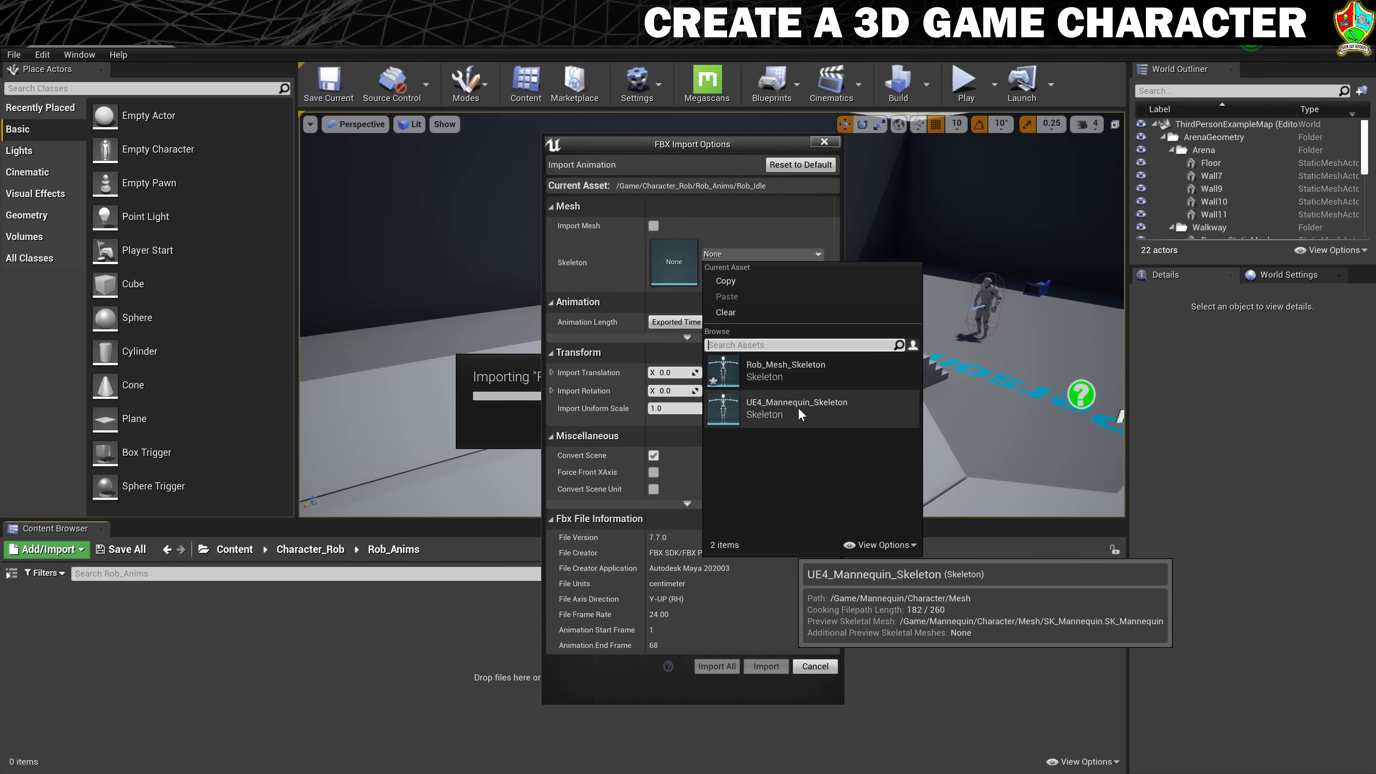
pyautogui.click(769, 362)
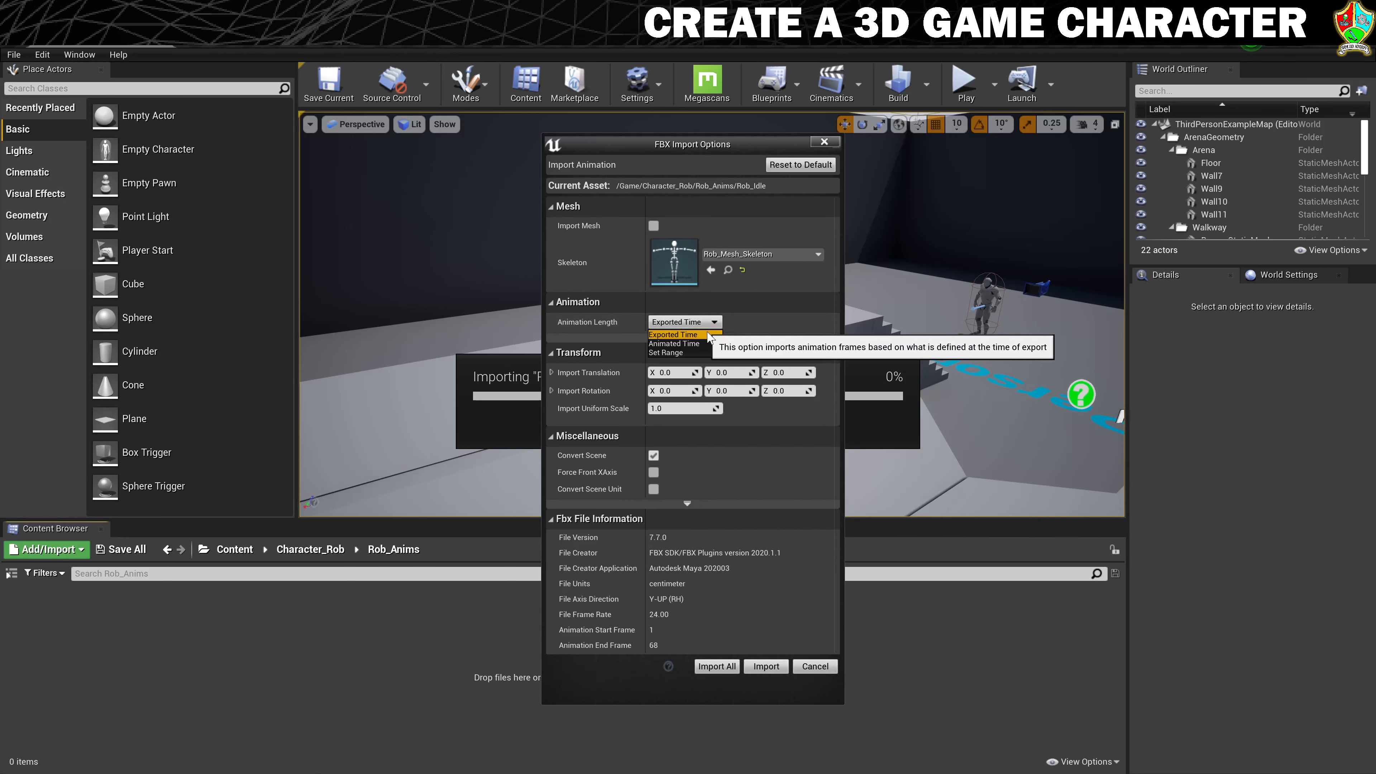
pyautogui.click(690, 344)
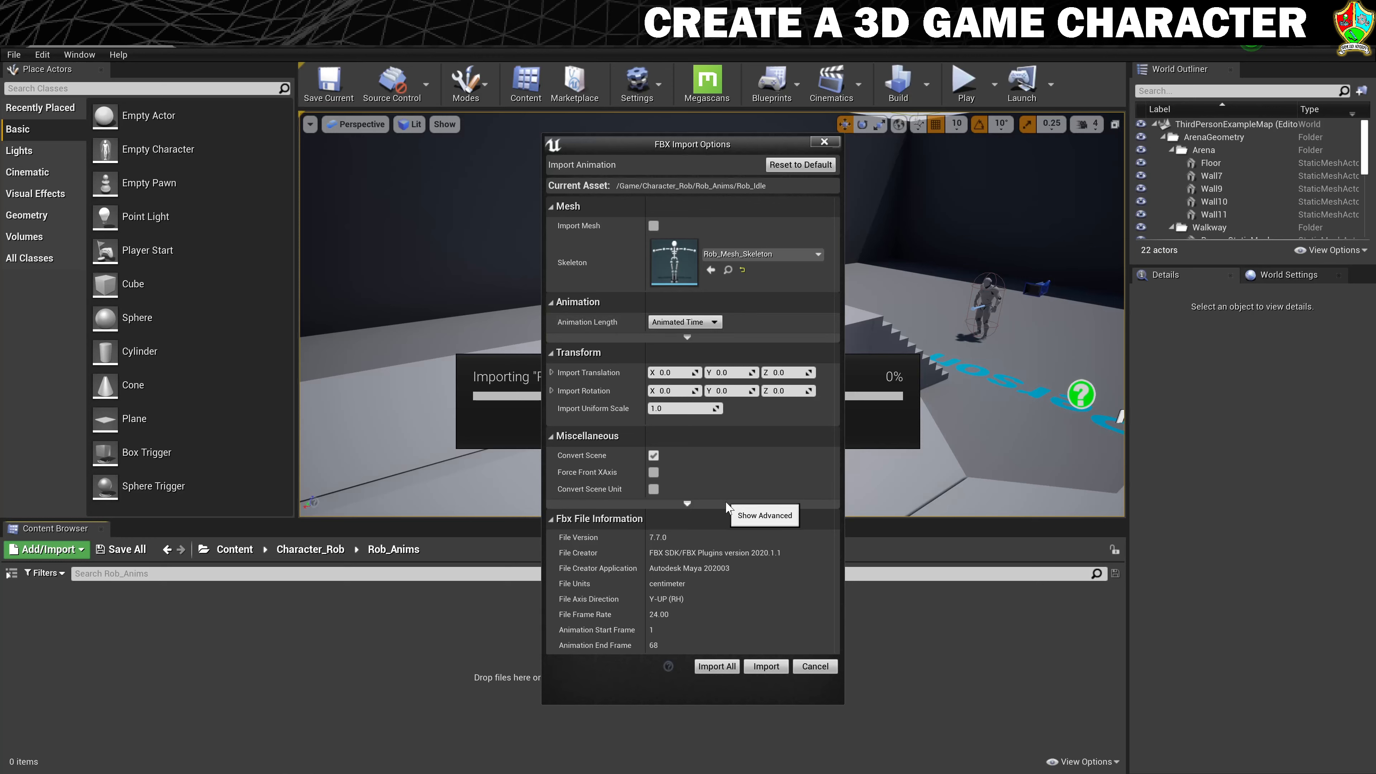
pyautogui.click(766, 666)
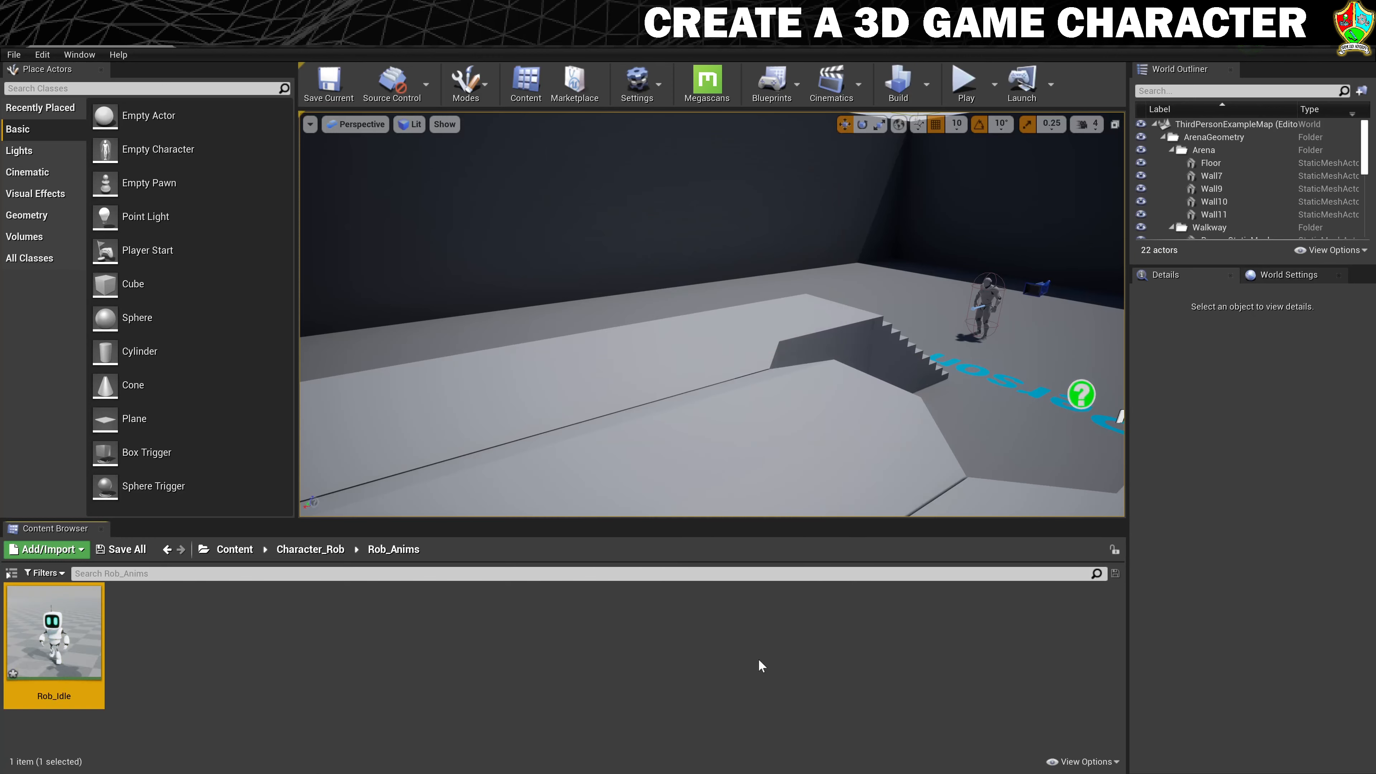
# - Open the Rob_Idle animation, preview its playback on the robot and return to the level editor
pyautogui.moveTo(72, 680)
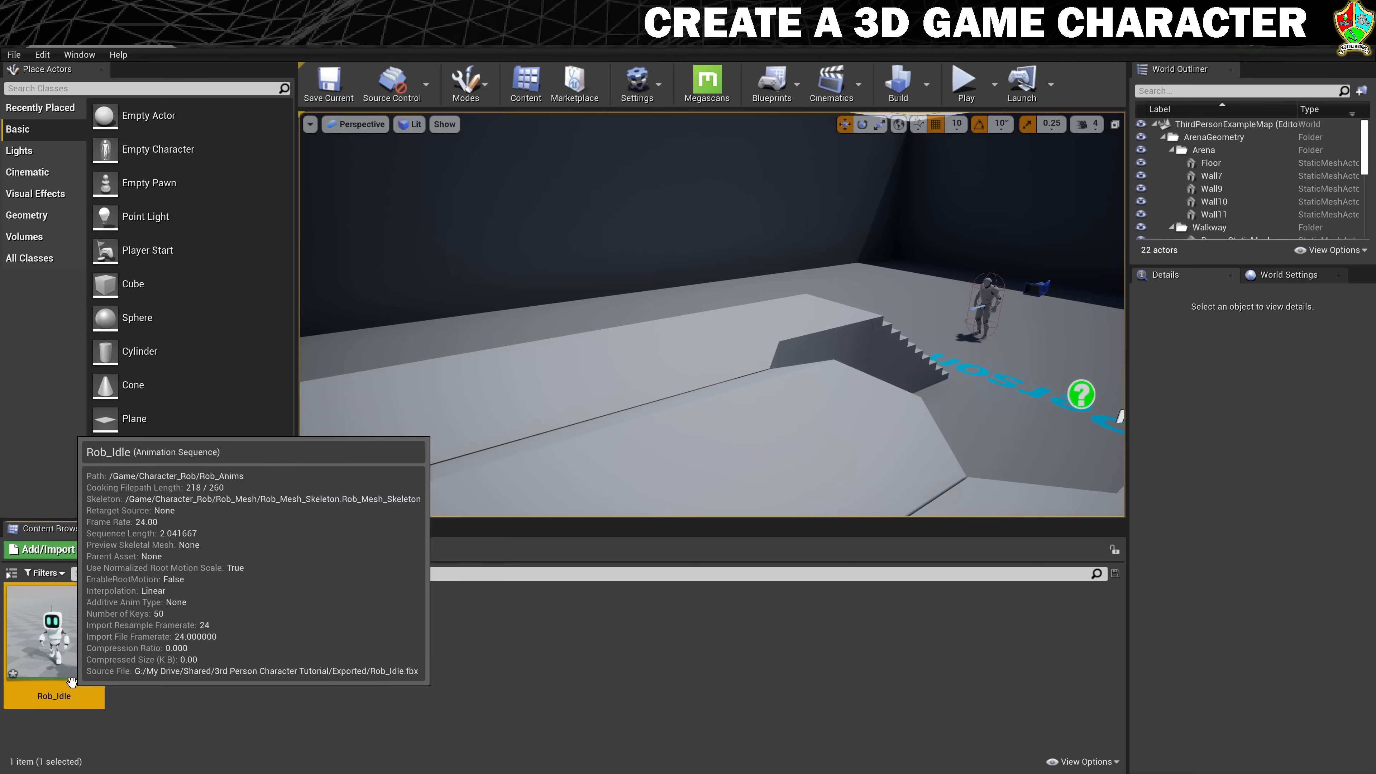
pyautogui.doubleClick(53, 648)
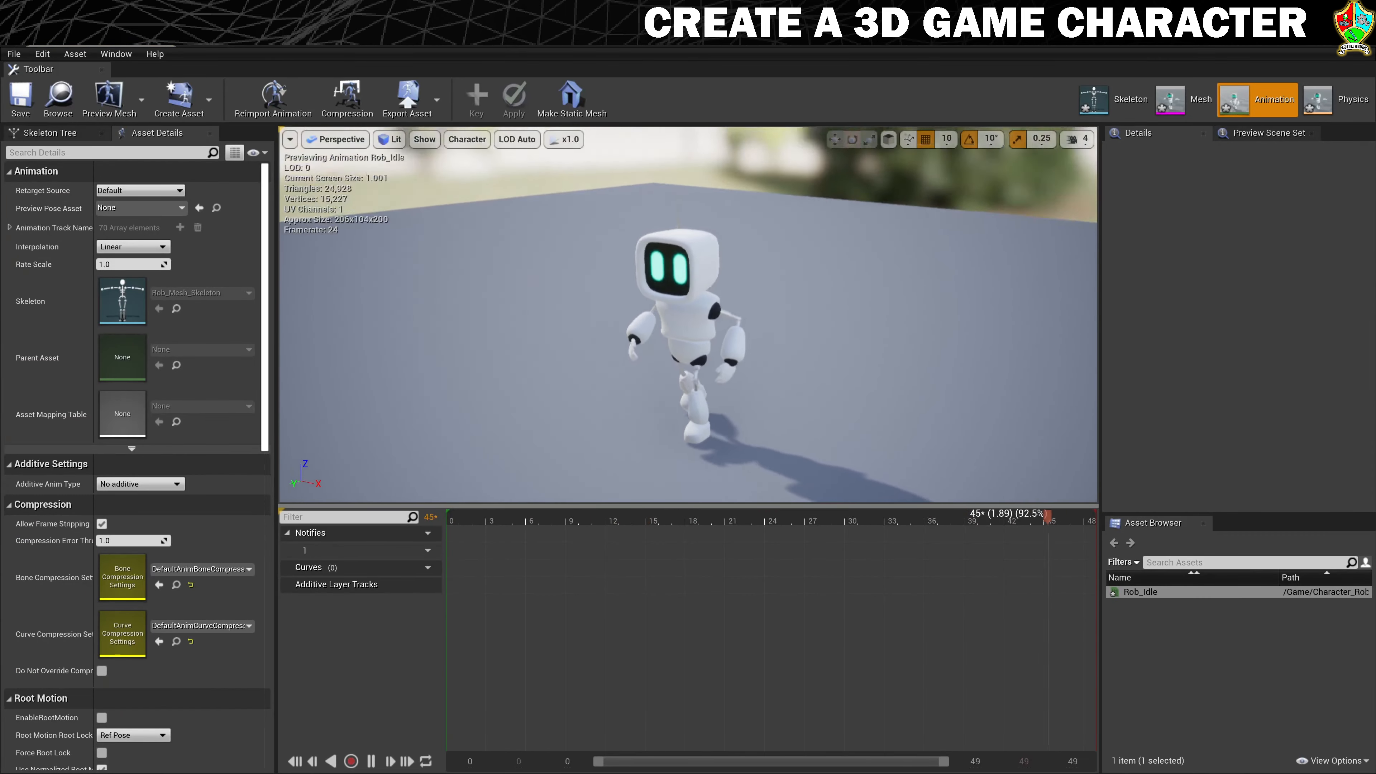
pyautogui.keyDown('alt'); pyautogui.moveTo(688, 347); pyautogui.dragTo(688, 312); pyautogui.keyUp('alt')
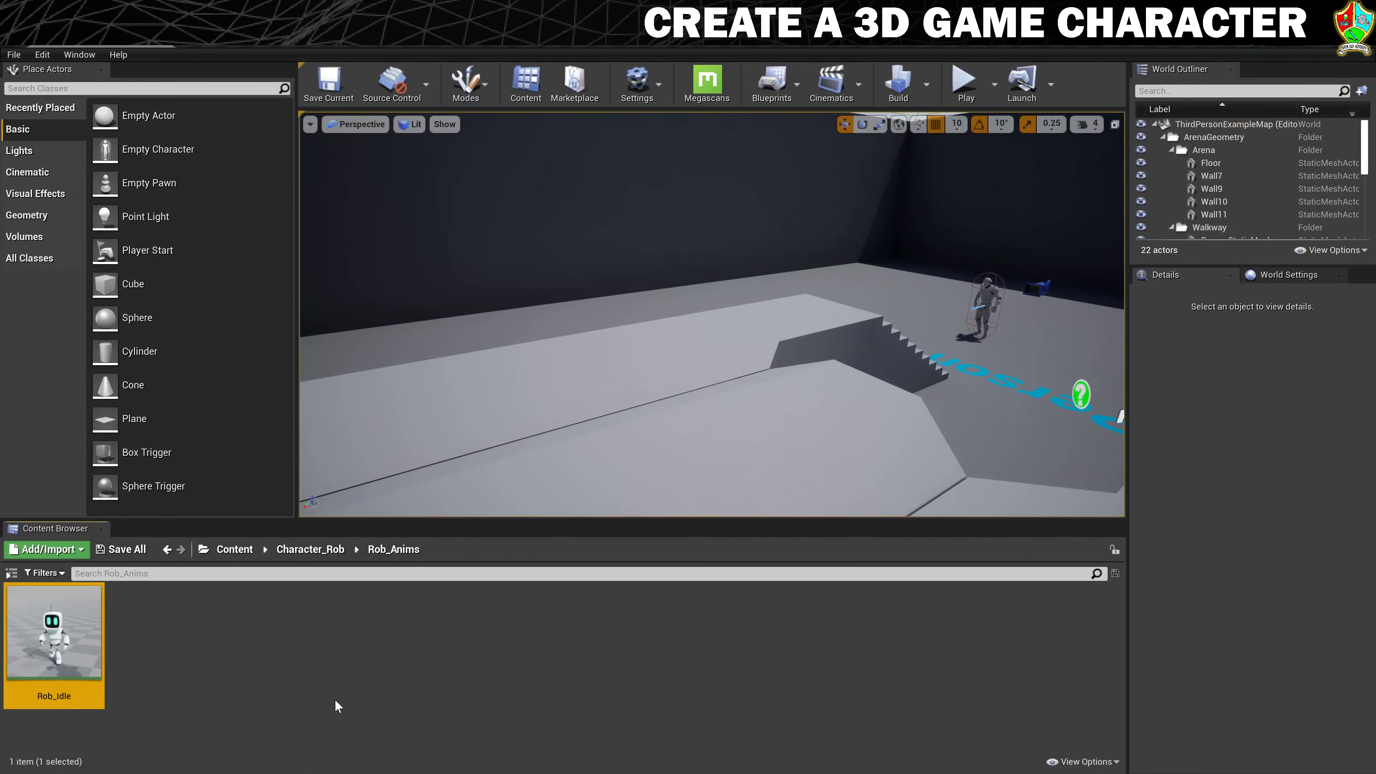
# - Import the Rob_Walk animation into Rob_Anims, with mesh import off, Rob_Mesh_Skeleton as the skeleton and Animated Time as the length
pyautogui.rightClick(208, 636)
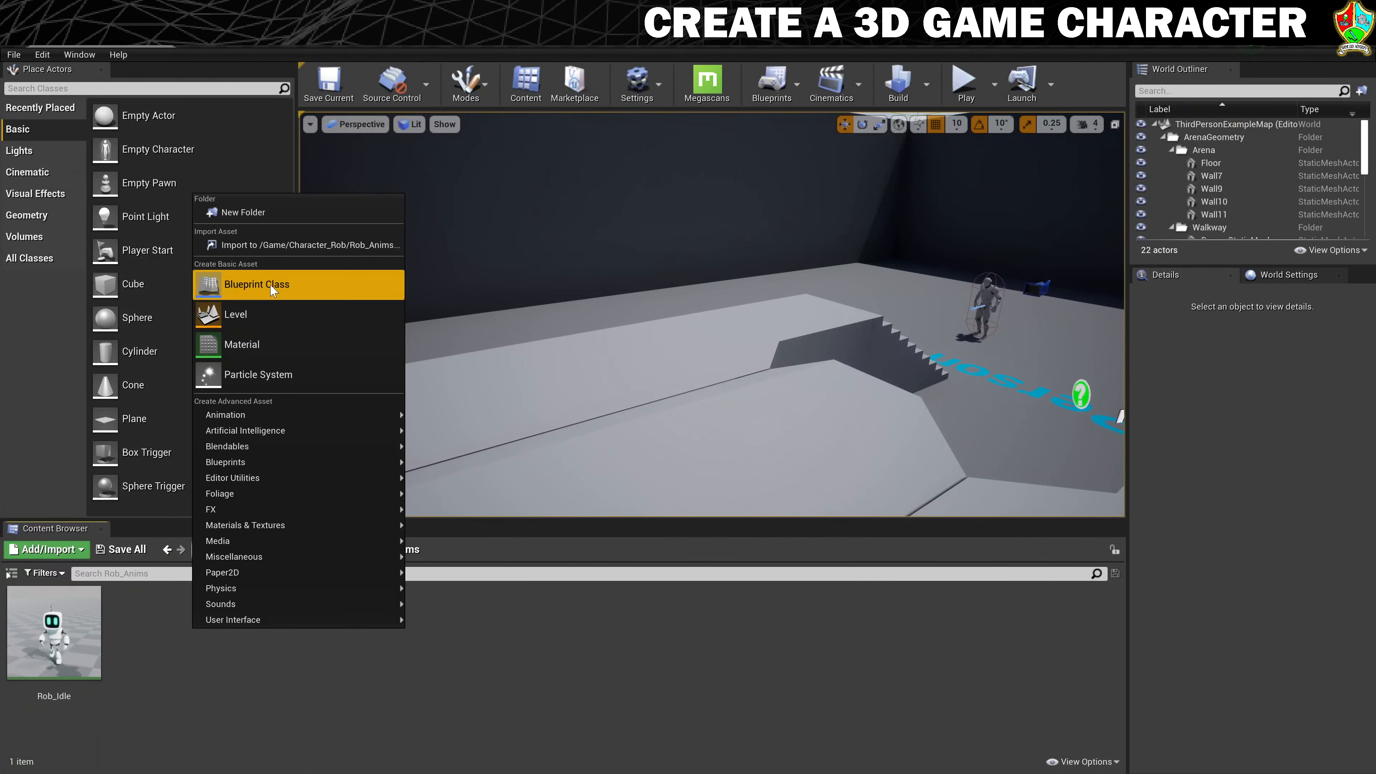
pyautogui.click(264, 254)
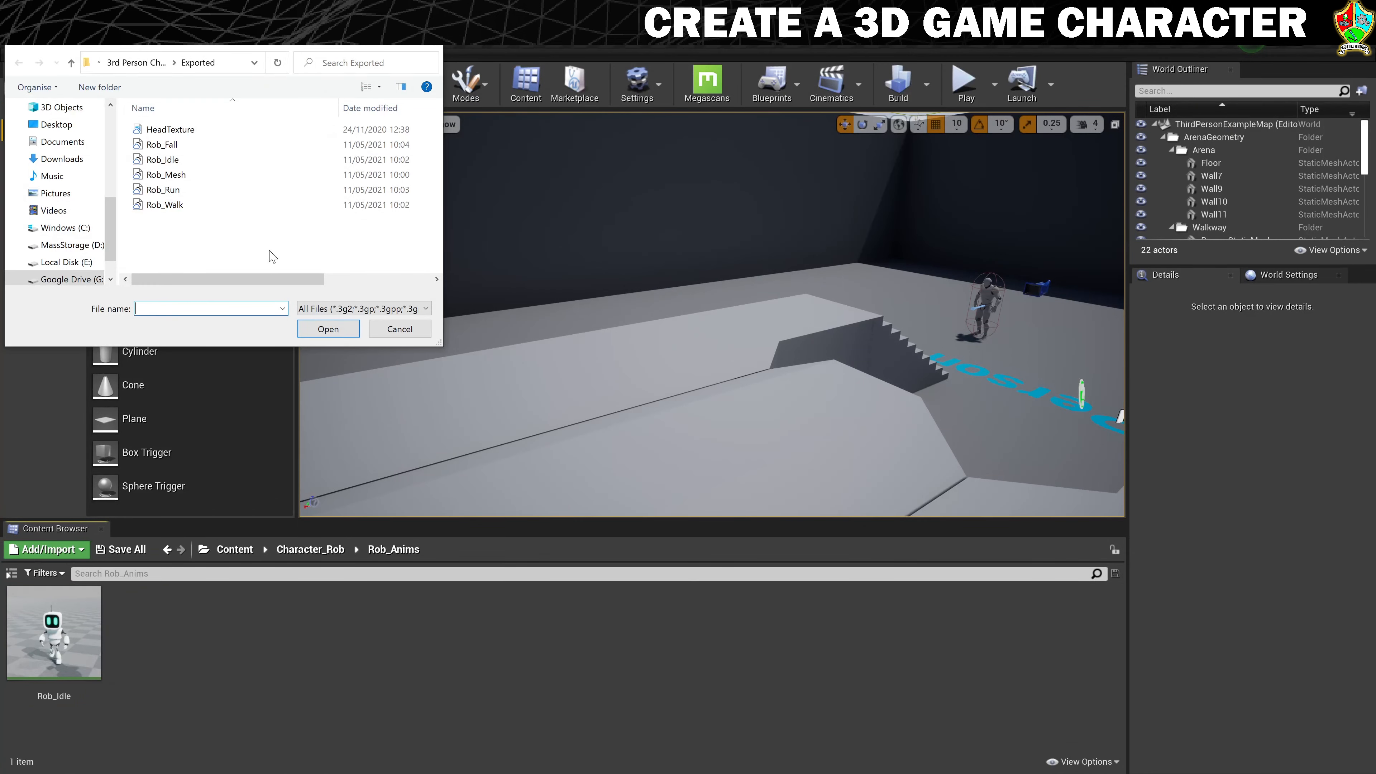
pyautogui.doubleClick(165, 205)
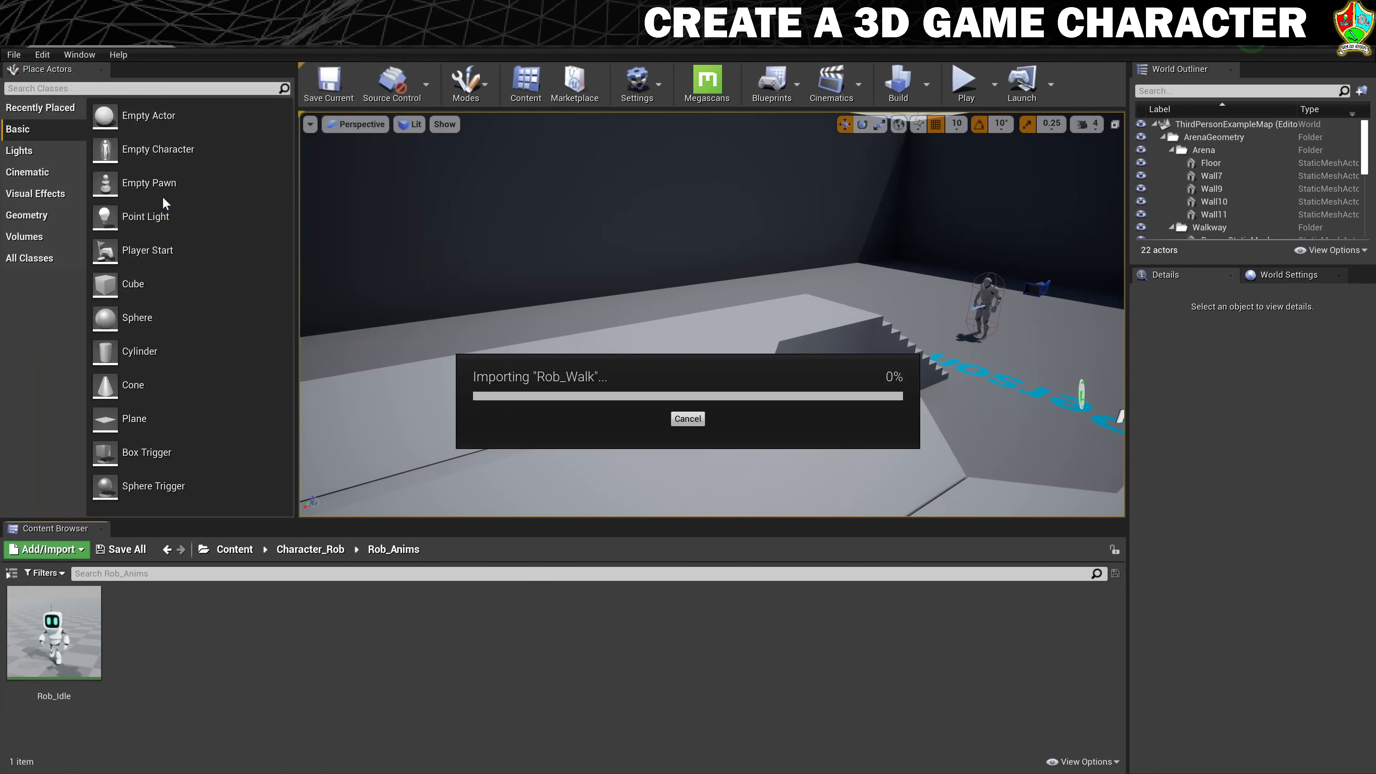
pyautogui.click(654, 242)
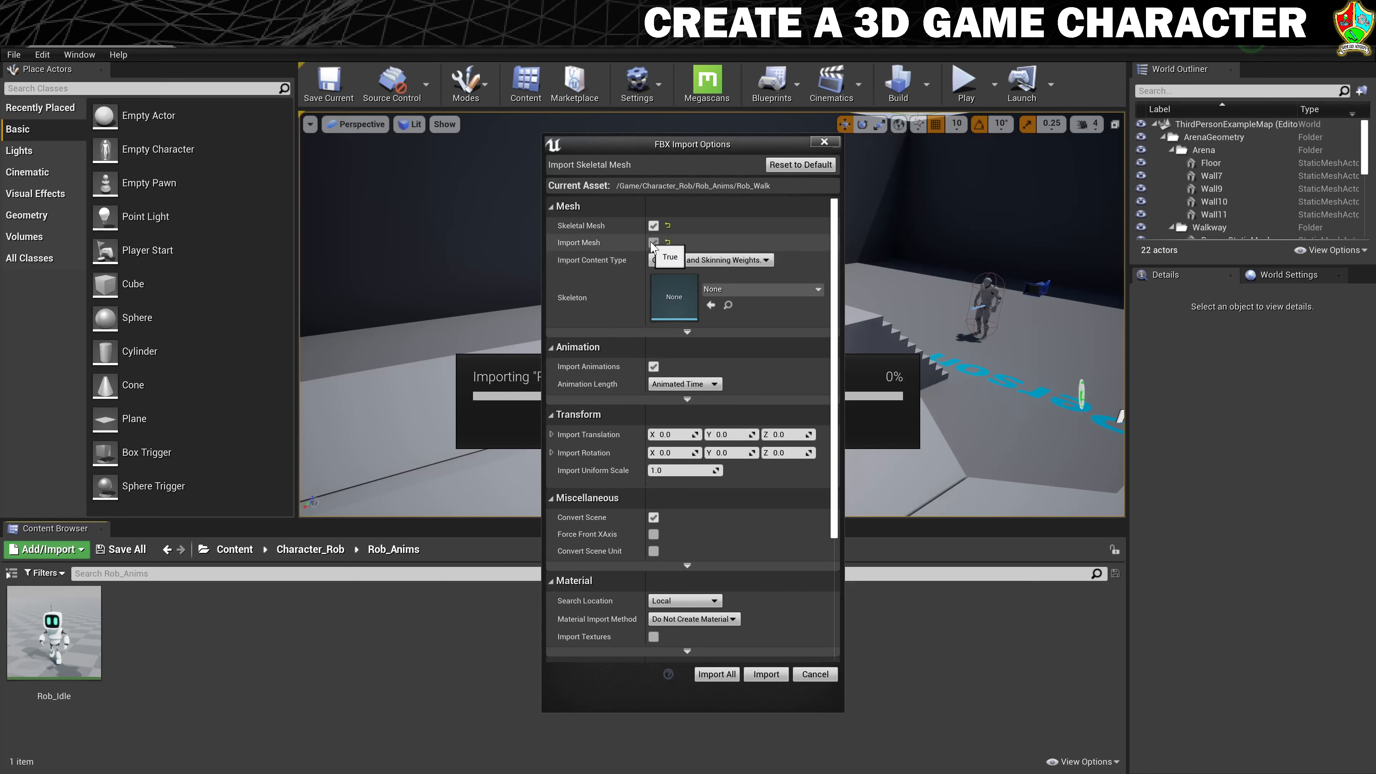
pyautogui.click(761, 254)
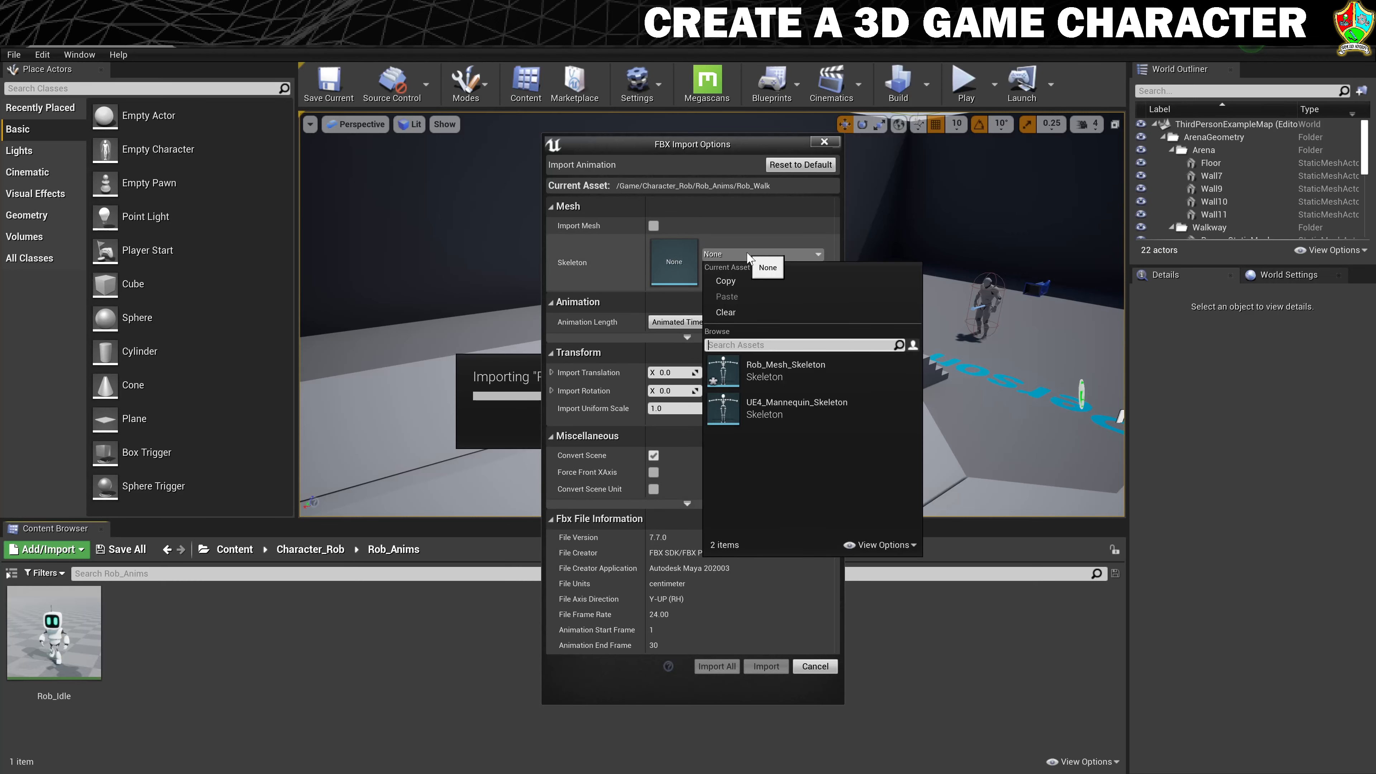
pyautogui.click(790, 371)
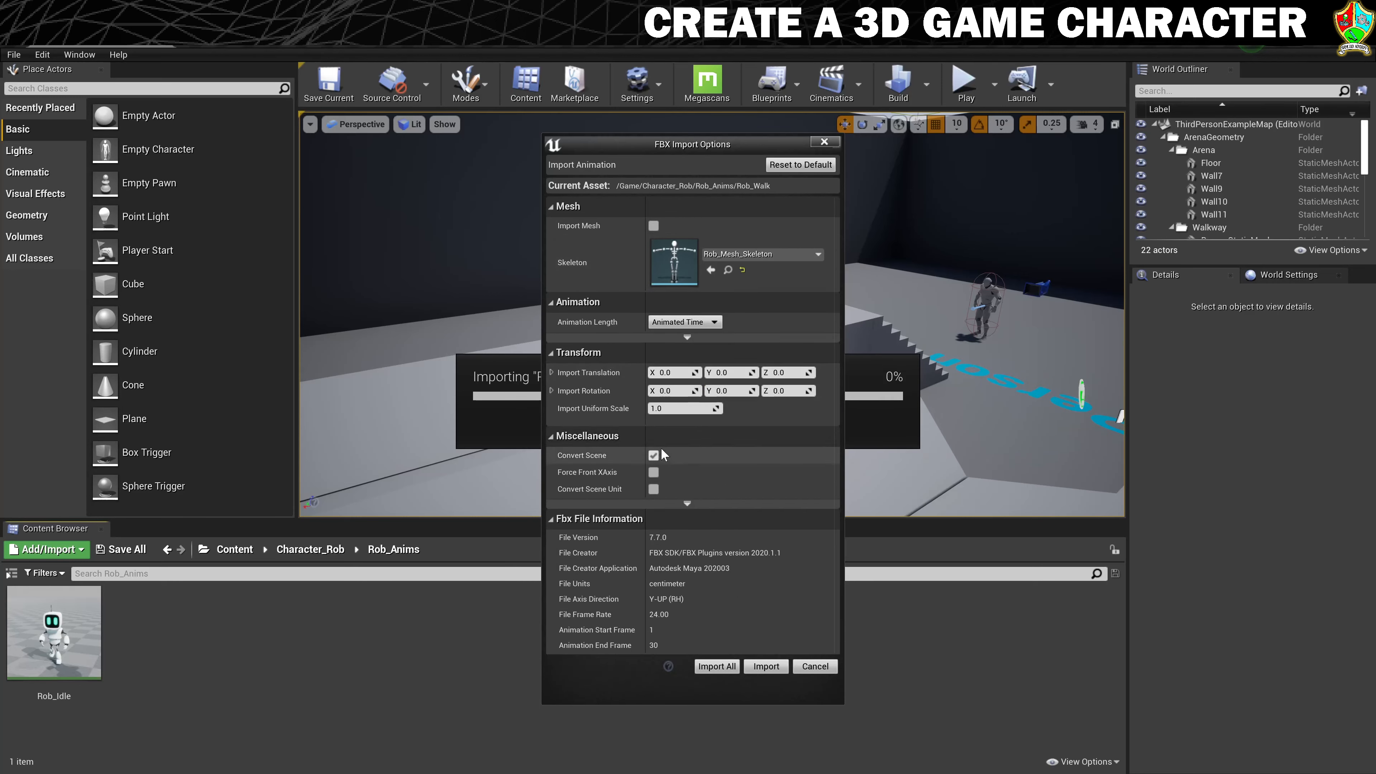
pyautogui.click(666, 324)
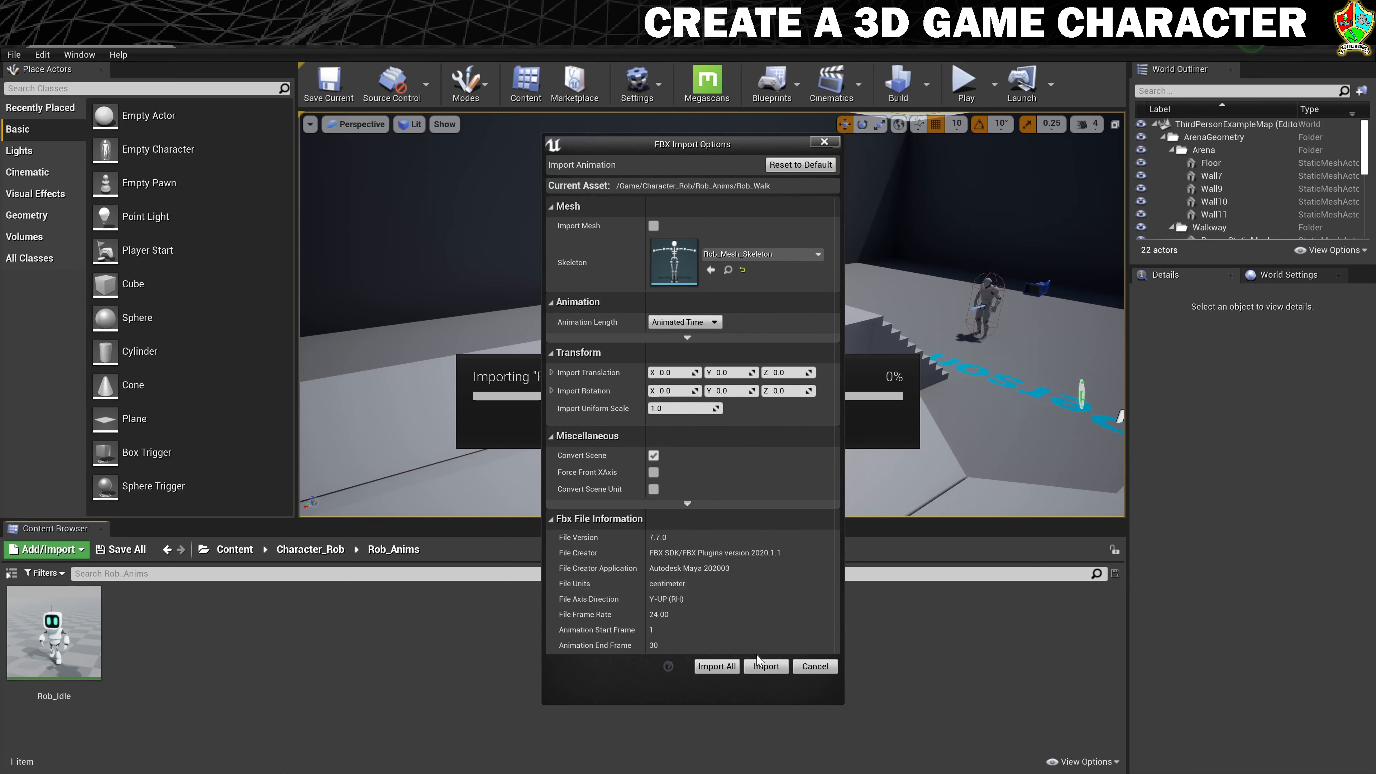
pyautogui.click(765, 667)
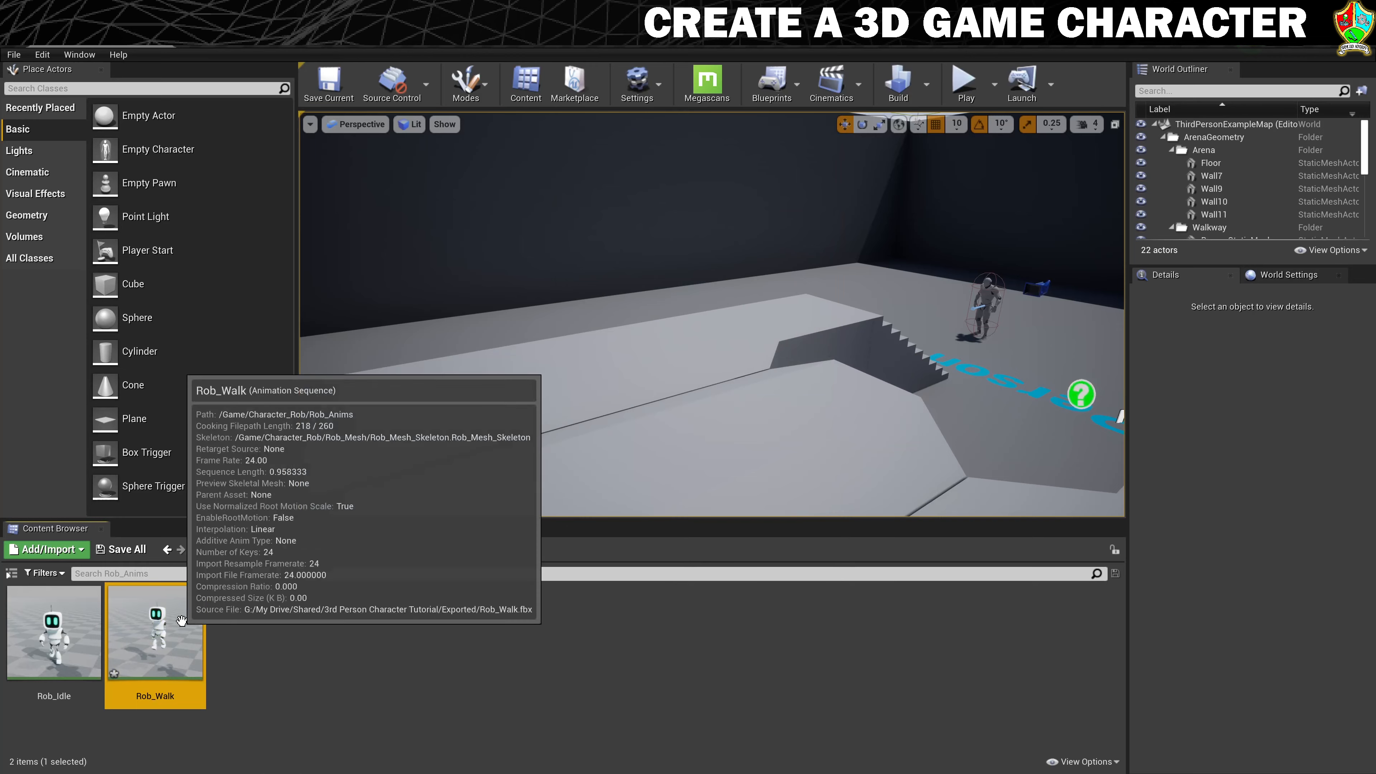
# - Preview the Rob_Walk animation, return to Rob_Anims and choose the Rob_Run file from the Exported folder for import
pyautogui.doubleClick(184, 628)
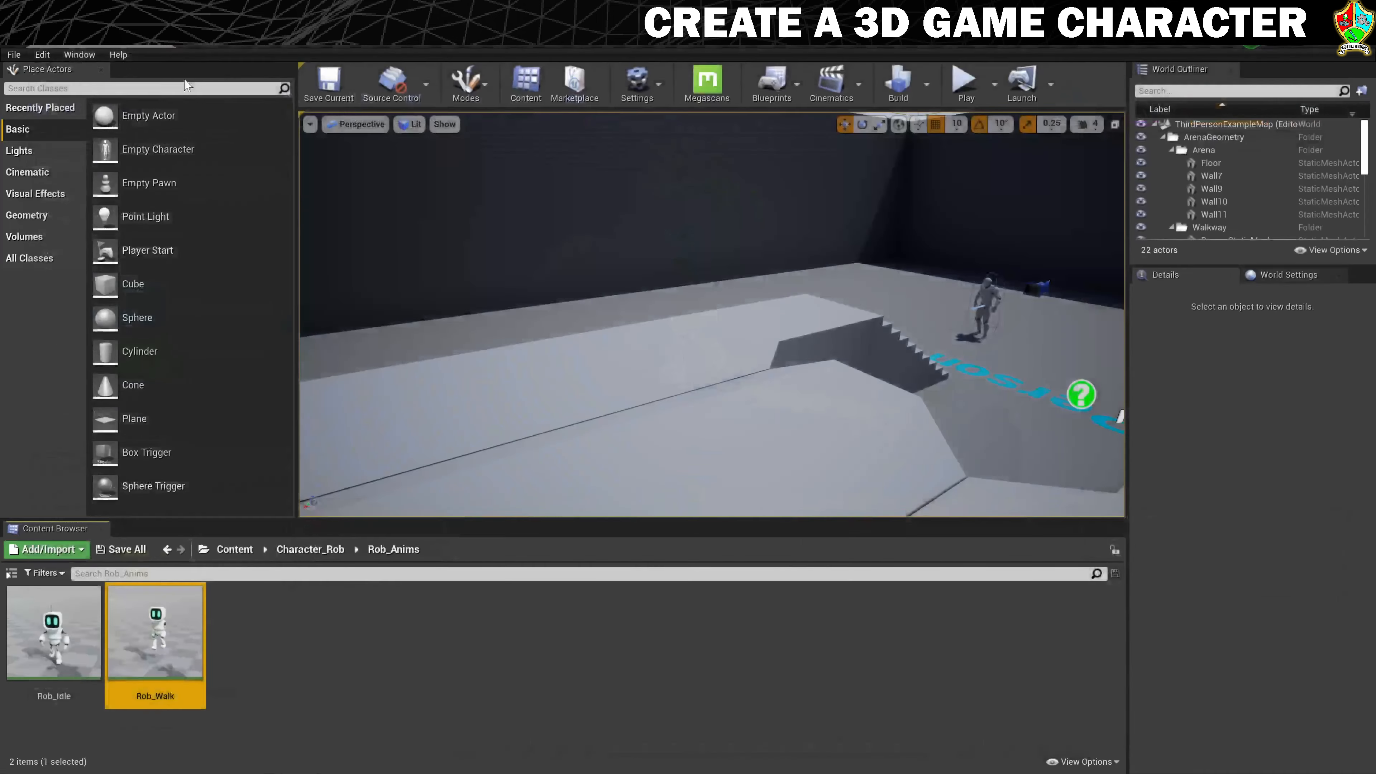
pyautogui.rightClick(269, 627)
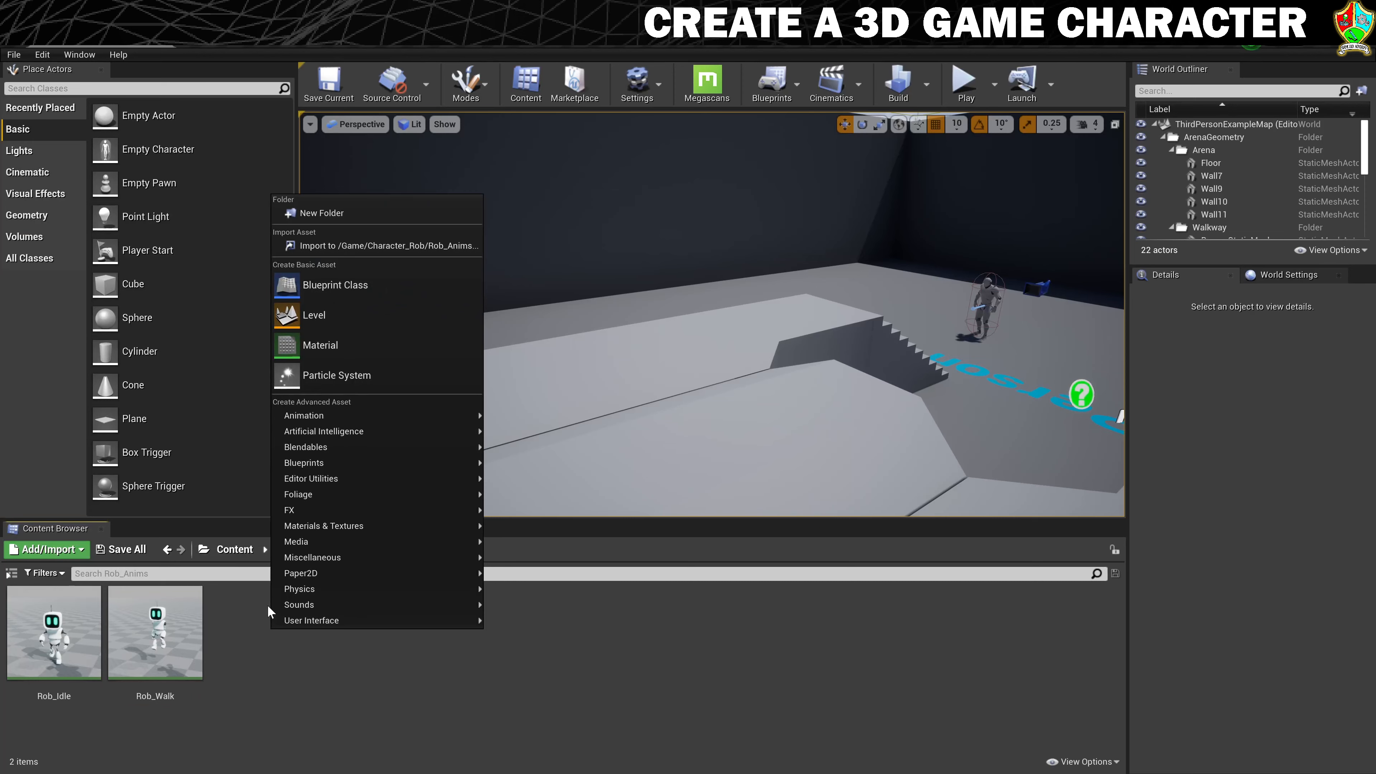
pyautogui.click(355, 245)
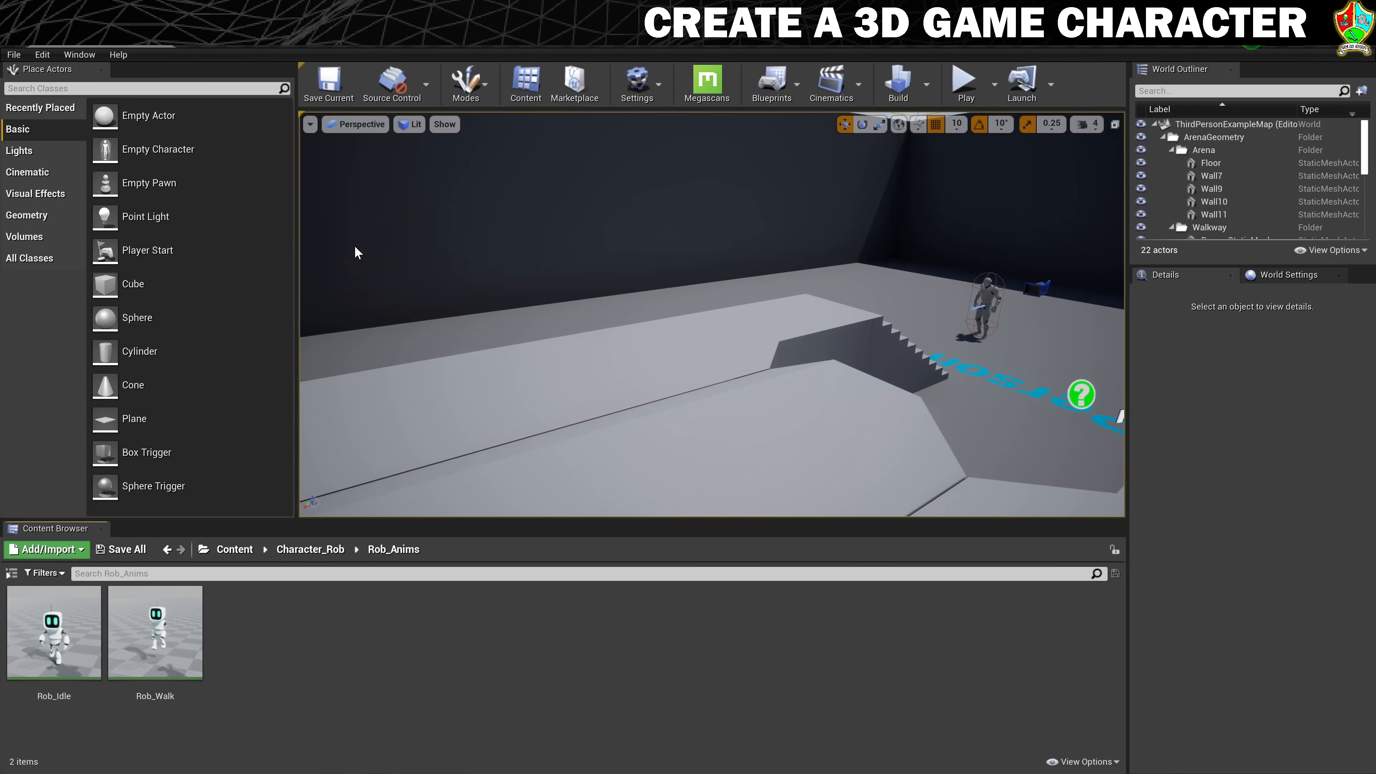
pyautogui.click(169, 190)
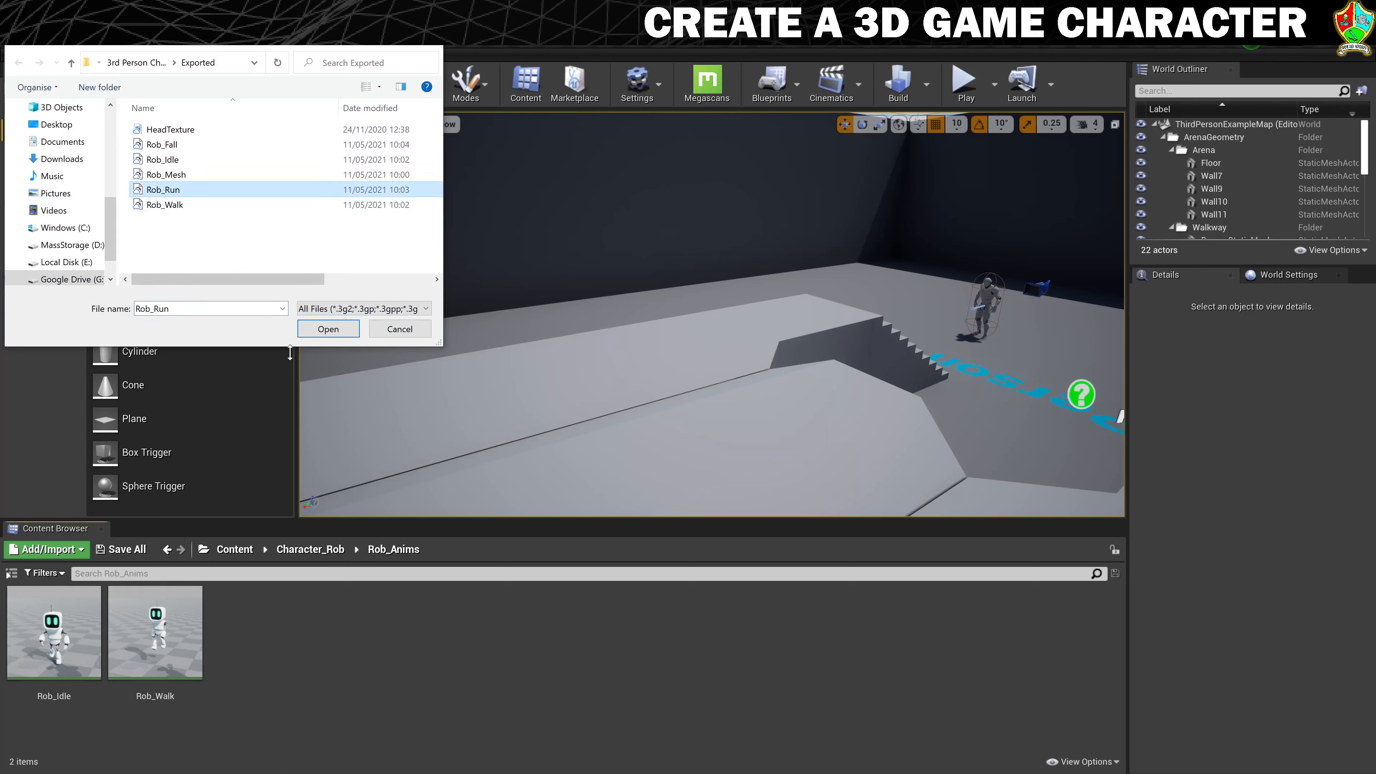
pyautogui.click(328, 329)
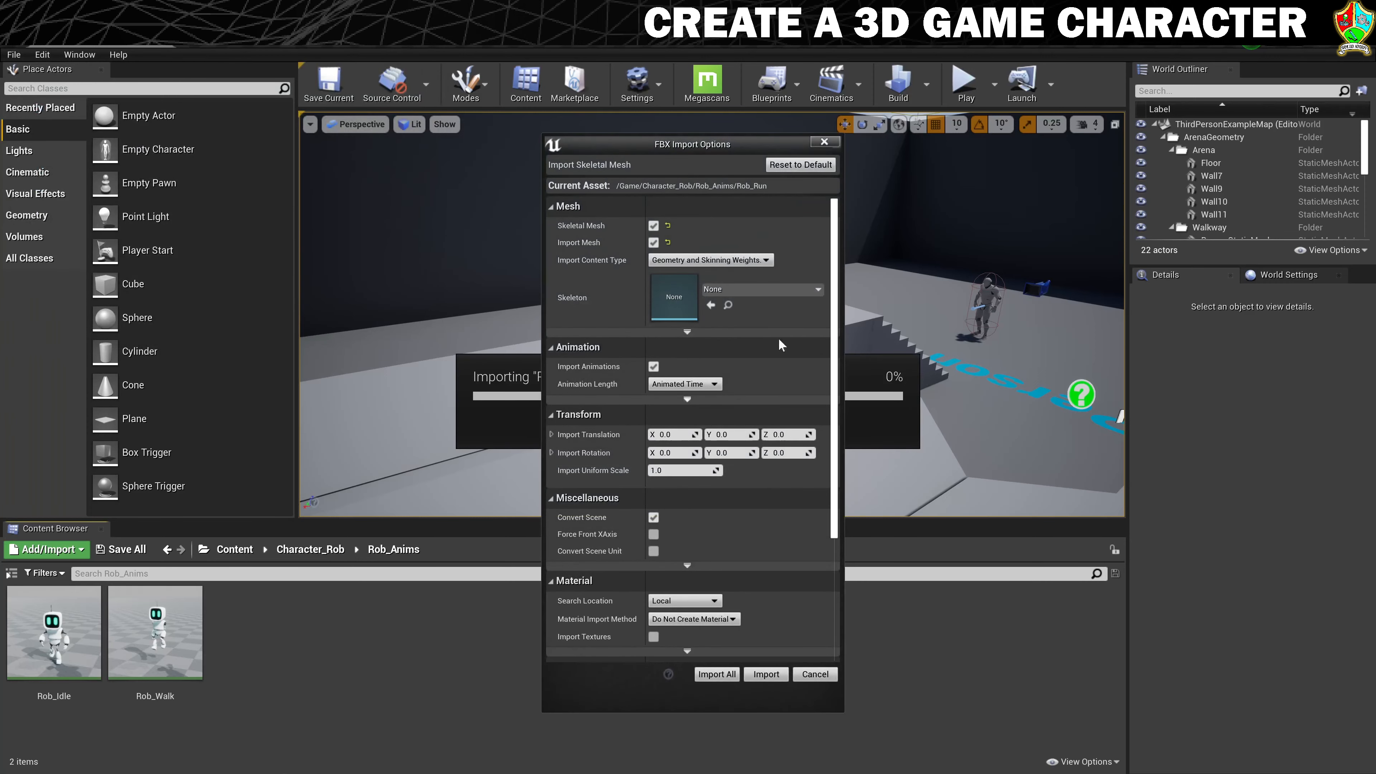
# - Import Rob_Run as animation only, with mesh import off and Rob_Mesh_Skeleton as the skeleton
pyautogui.click(654, 242)
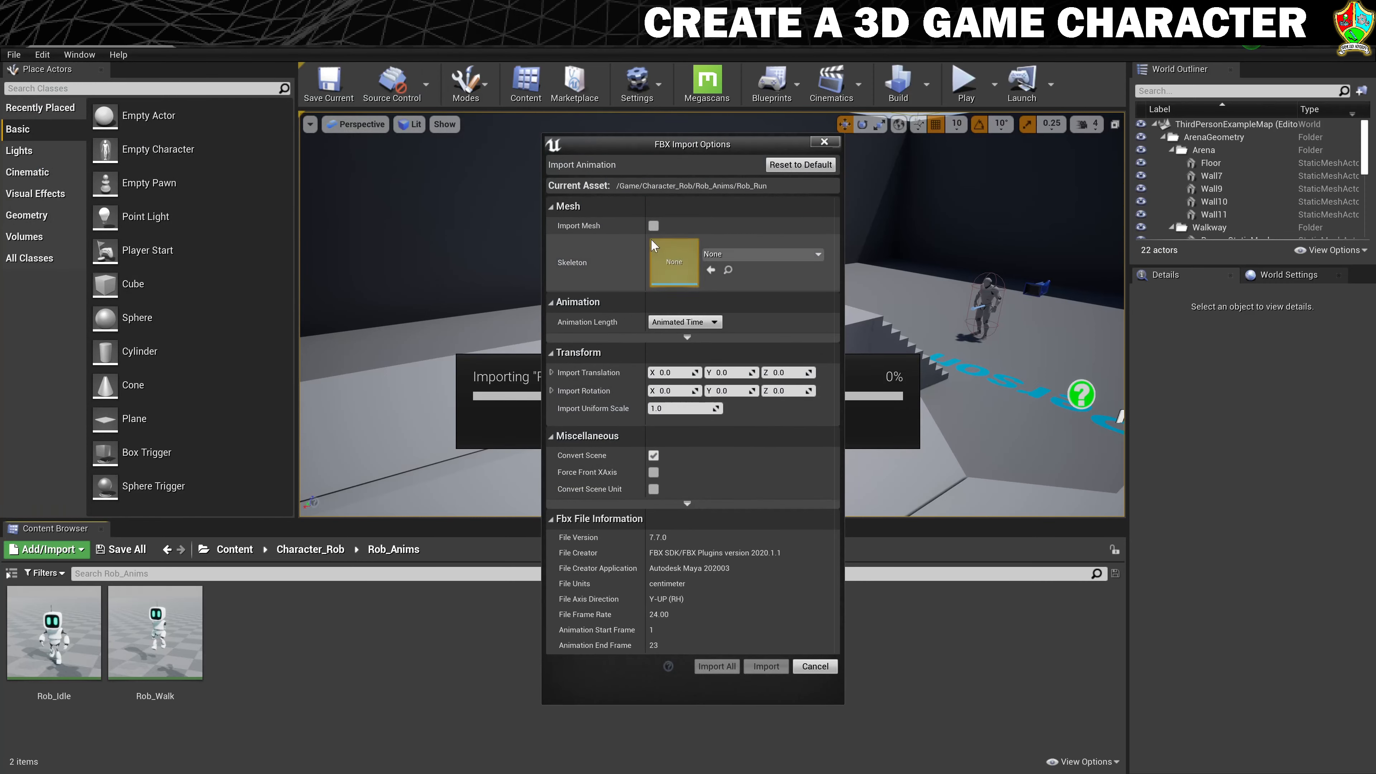
pyautogui.click(759, 254)
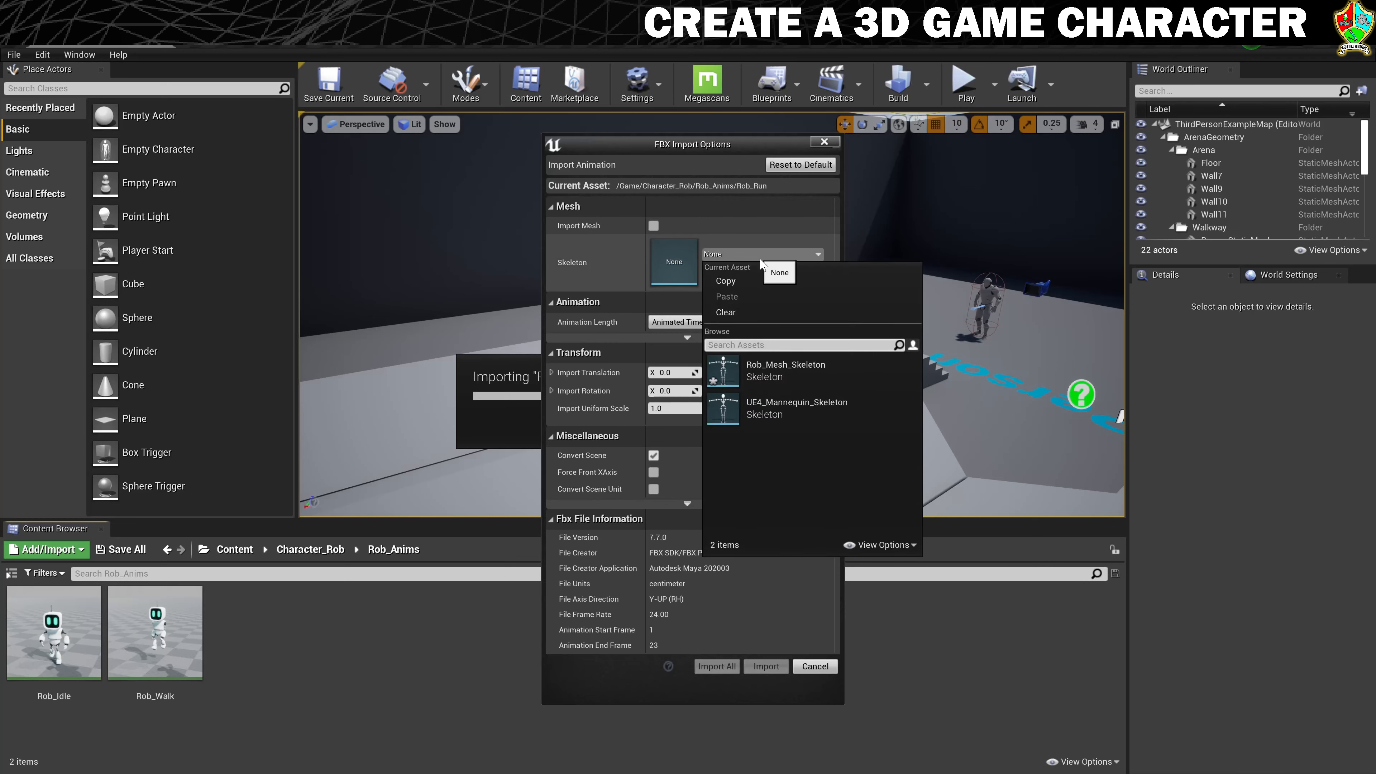
pyautogui.click(798, 374)
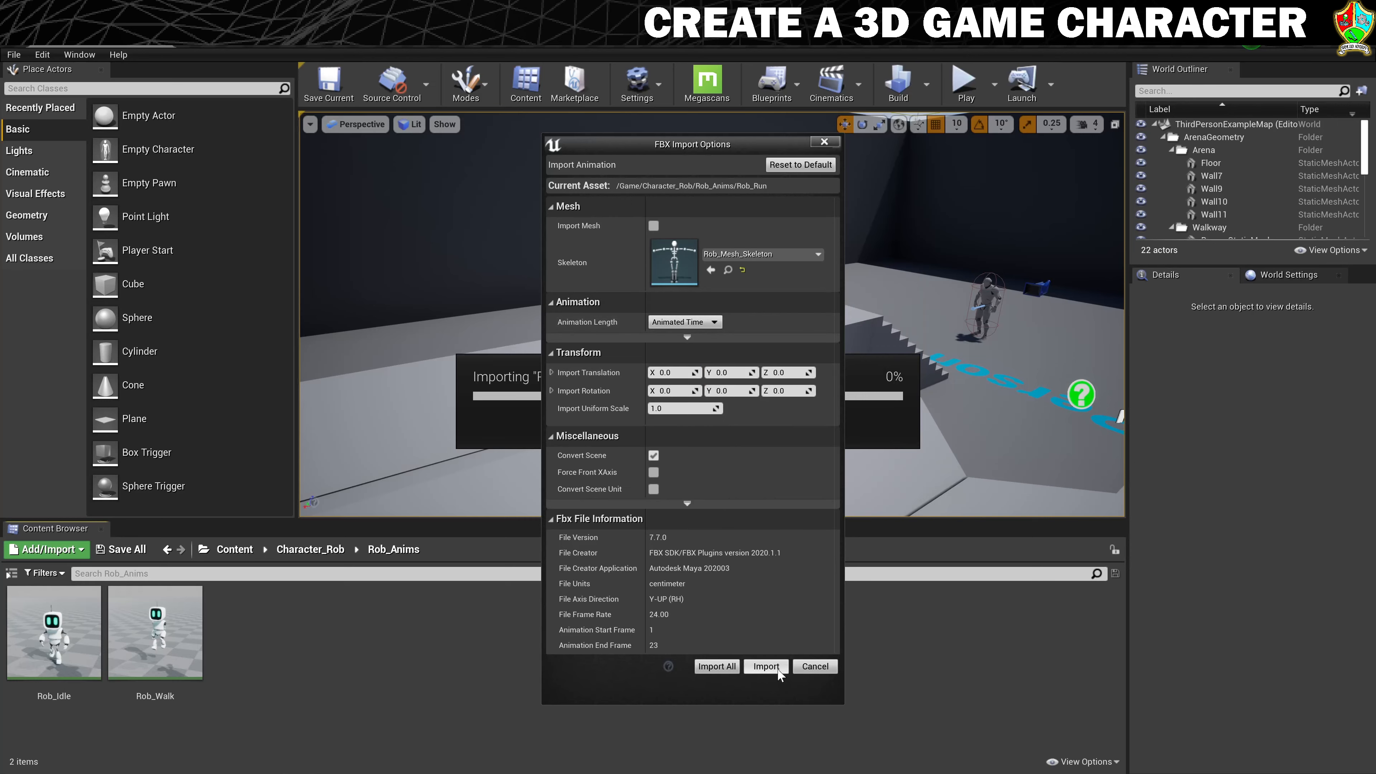
pyautogui.click(766, 666)
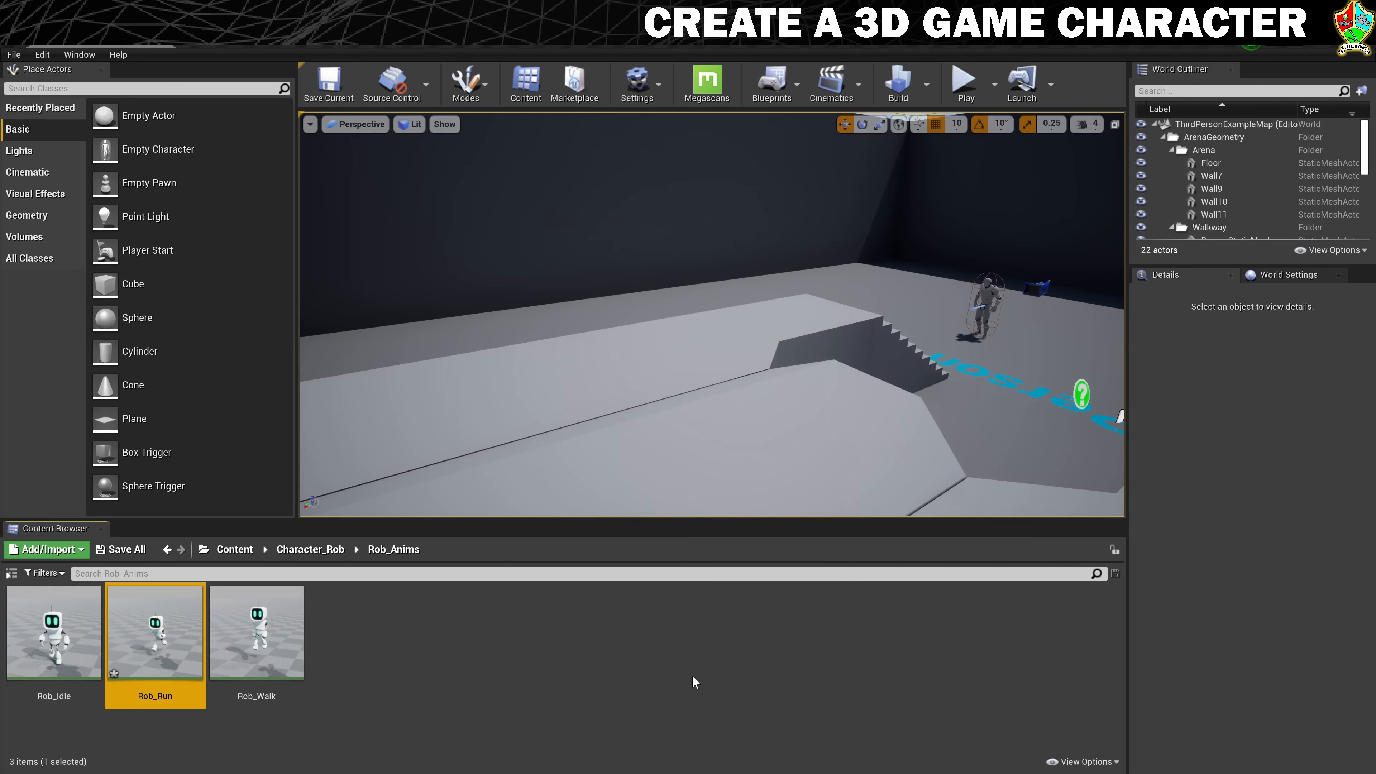
# - Open the Rob_Run animation, preview its playback on the robot and return to the Rob_Anims folder
pyautogui.doubleClick(179, 629)
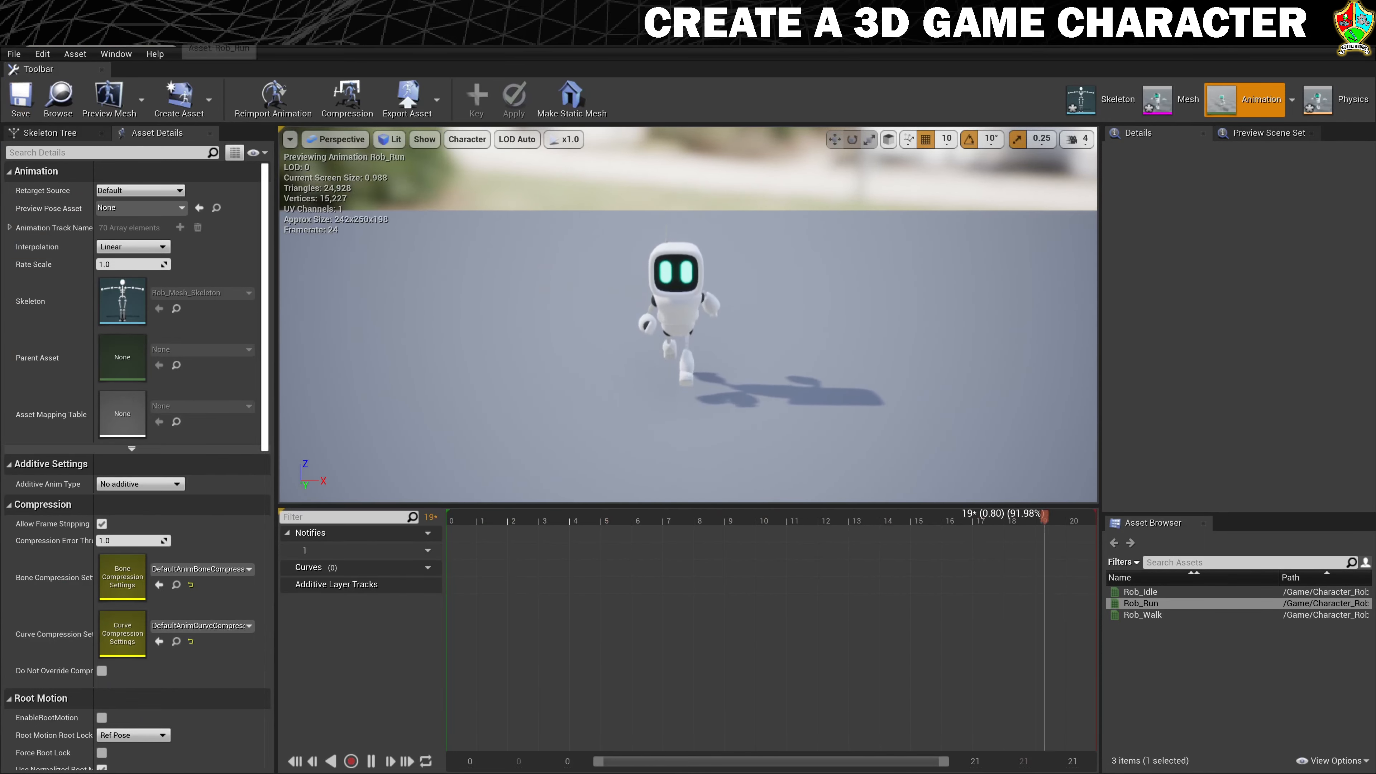
pyautogui.click(157, 40)
pyautogui.click(365, 628)
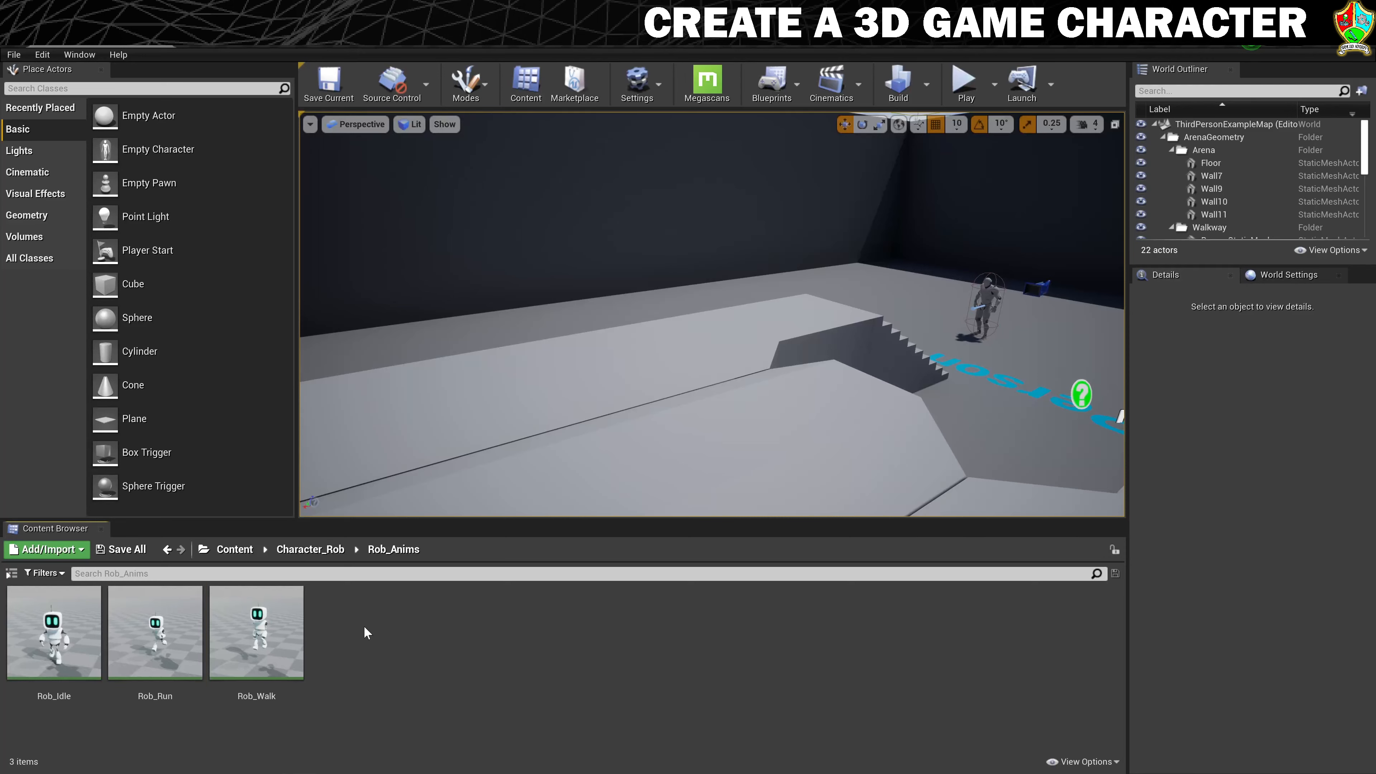
# - Import the Rob_Fall file from the Exported folder into Rob_Anims, with mesh import off and Rob_Mesh_Skeleton as the skeleton
pyautogui.rightClick(374, 610)
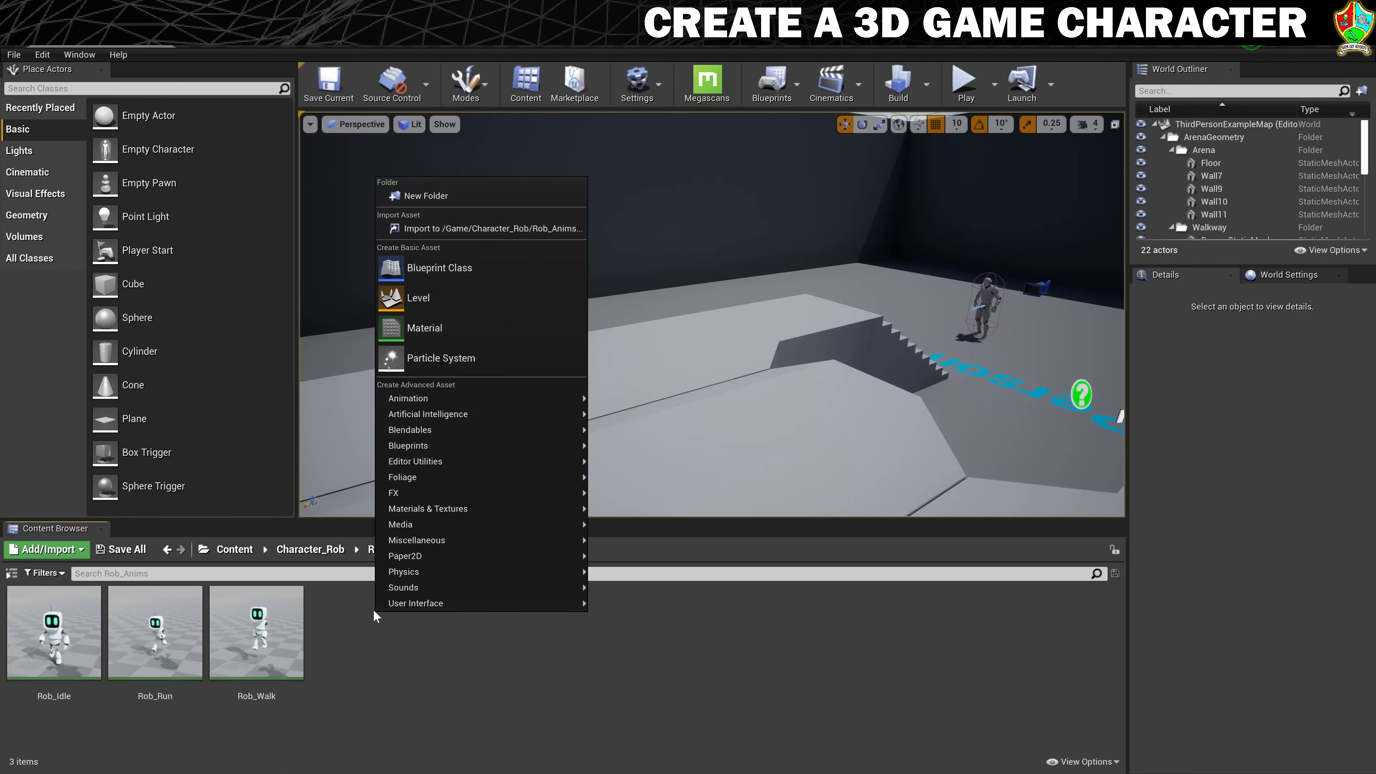
pyautogui.click(458, 228)
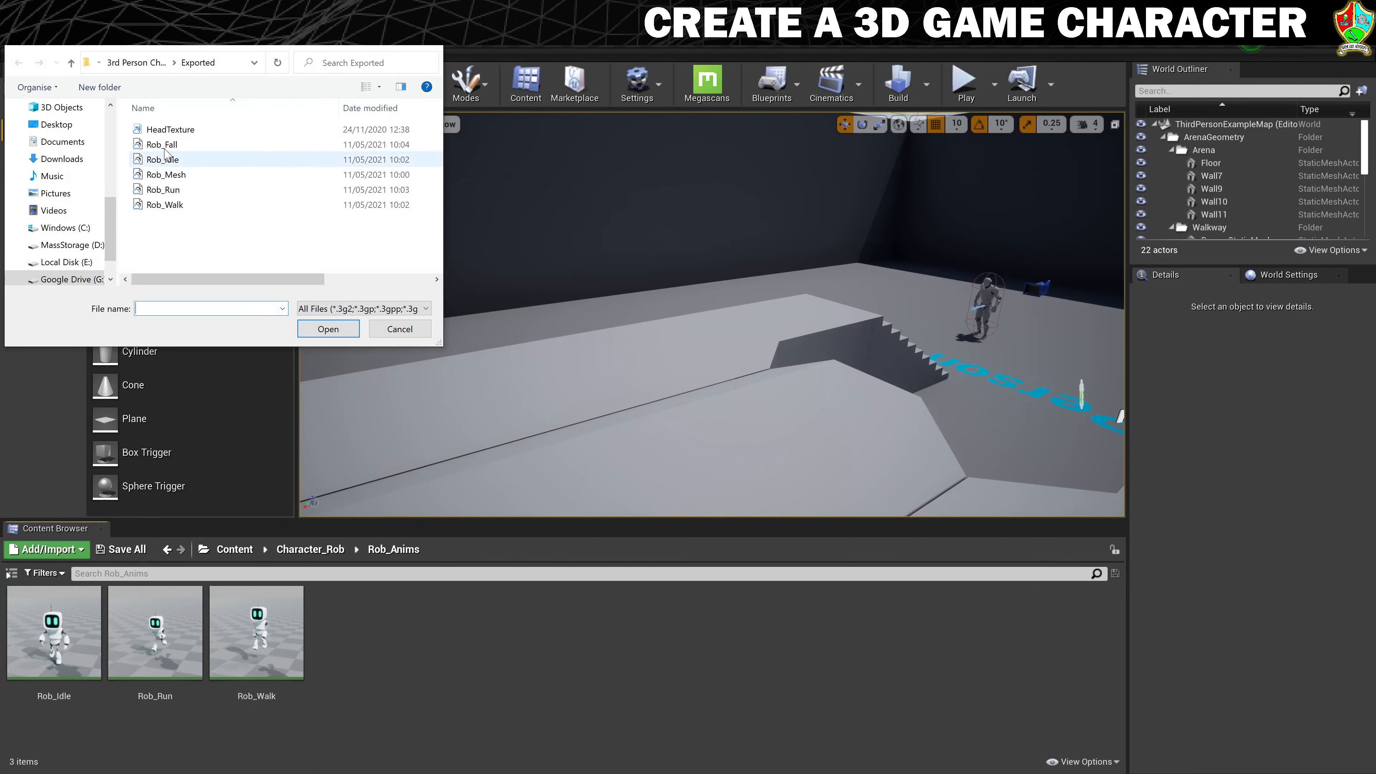
pyautogui.click(162, 144)
pyautogui.click(328, 328)
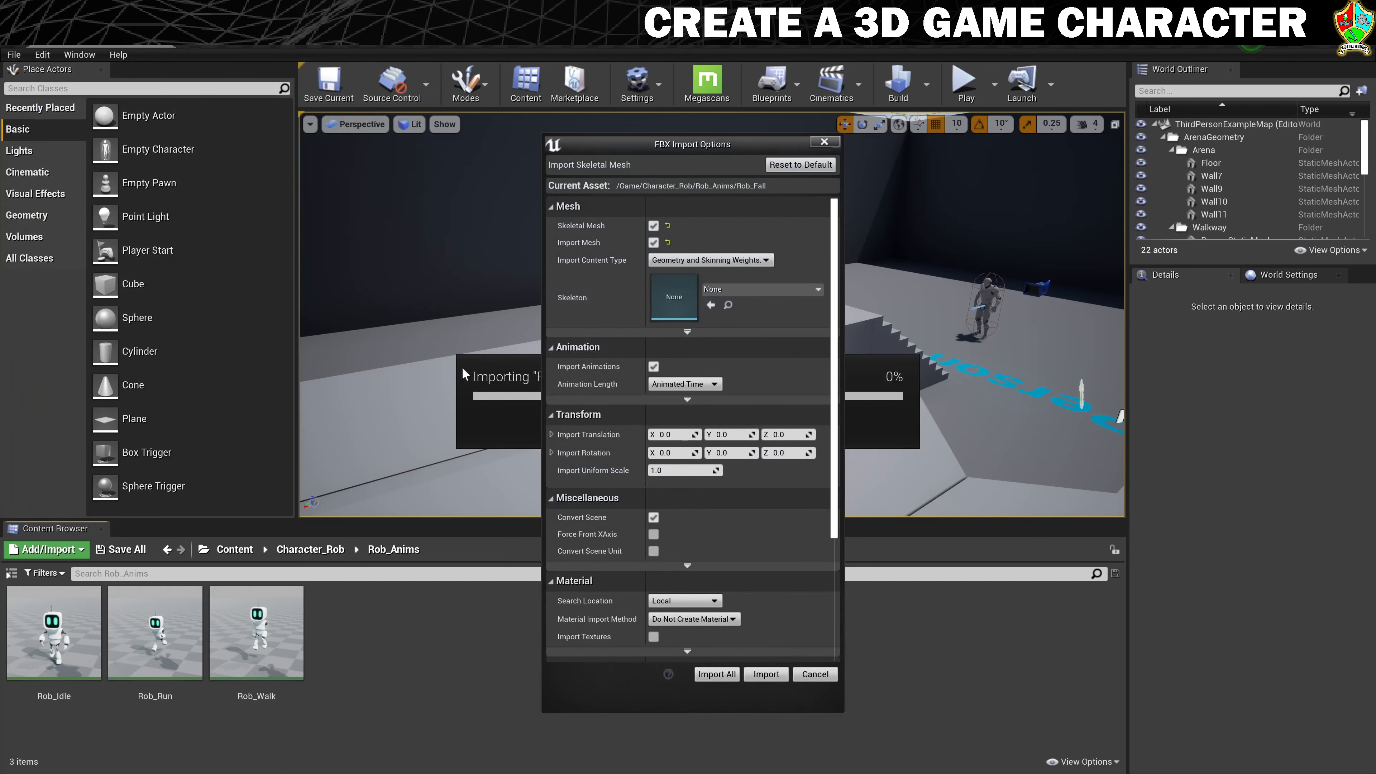
pyautogui.click(654, 242)
pyautogui.click(762, 253)
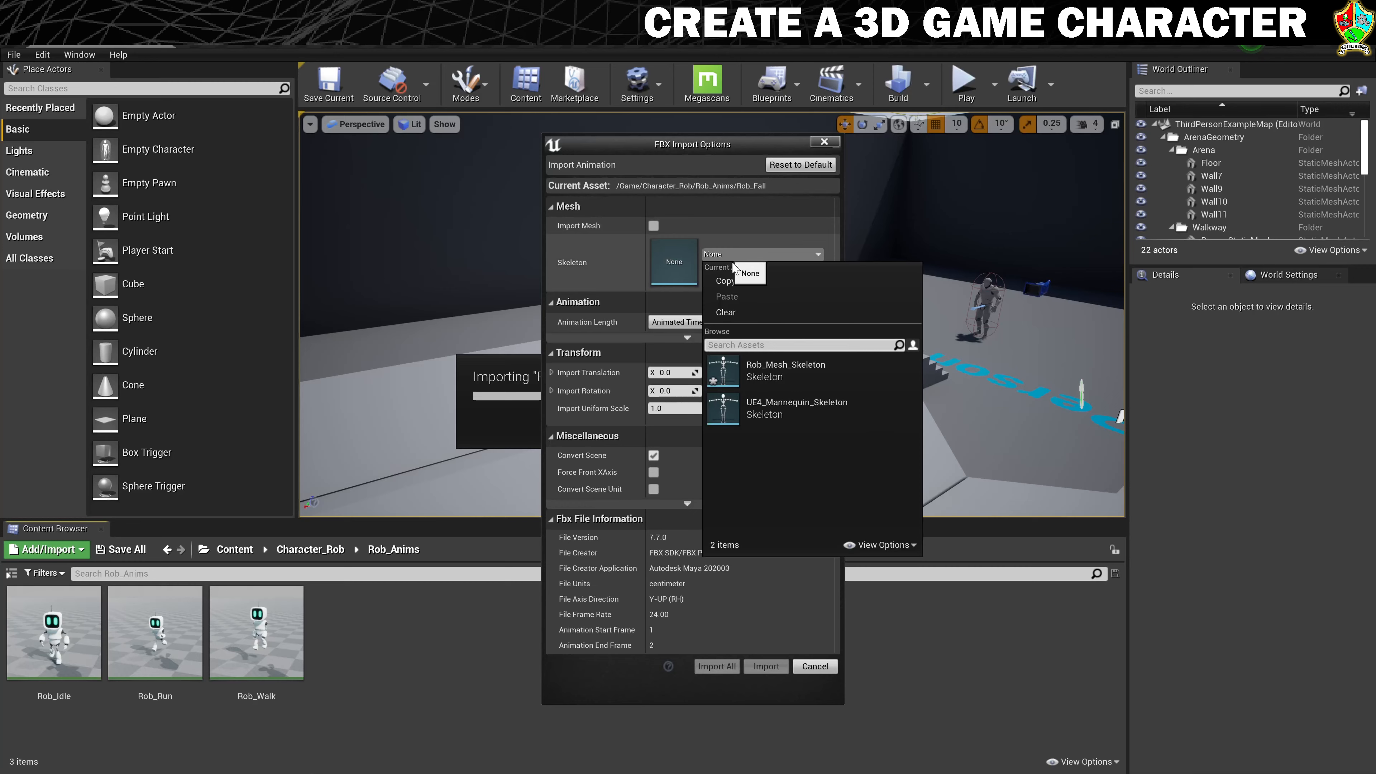
pyautogui.click(795, 373)
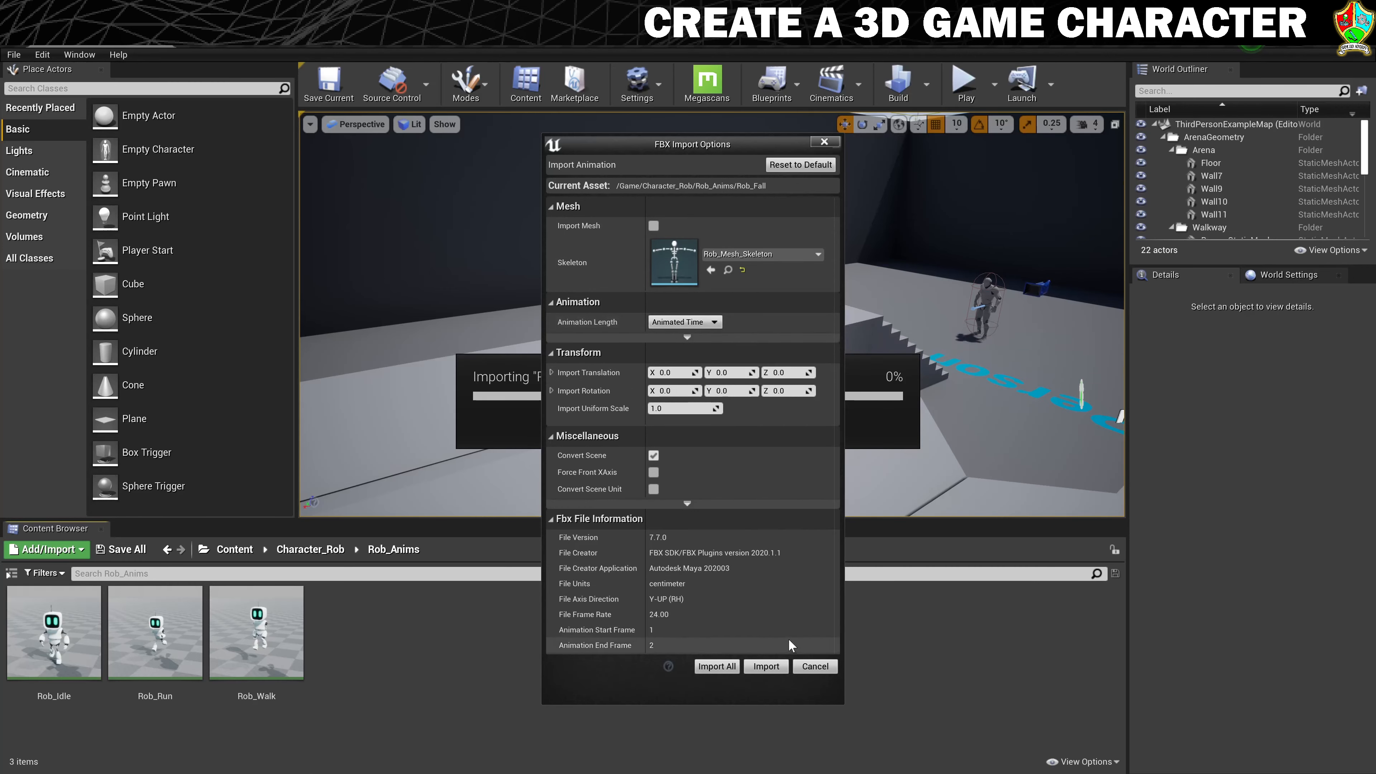
pyautogui.click(766, 666)
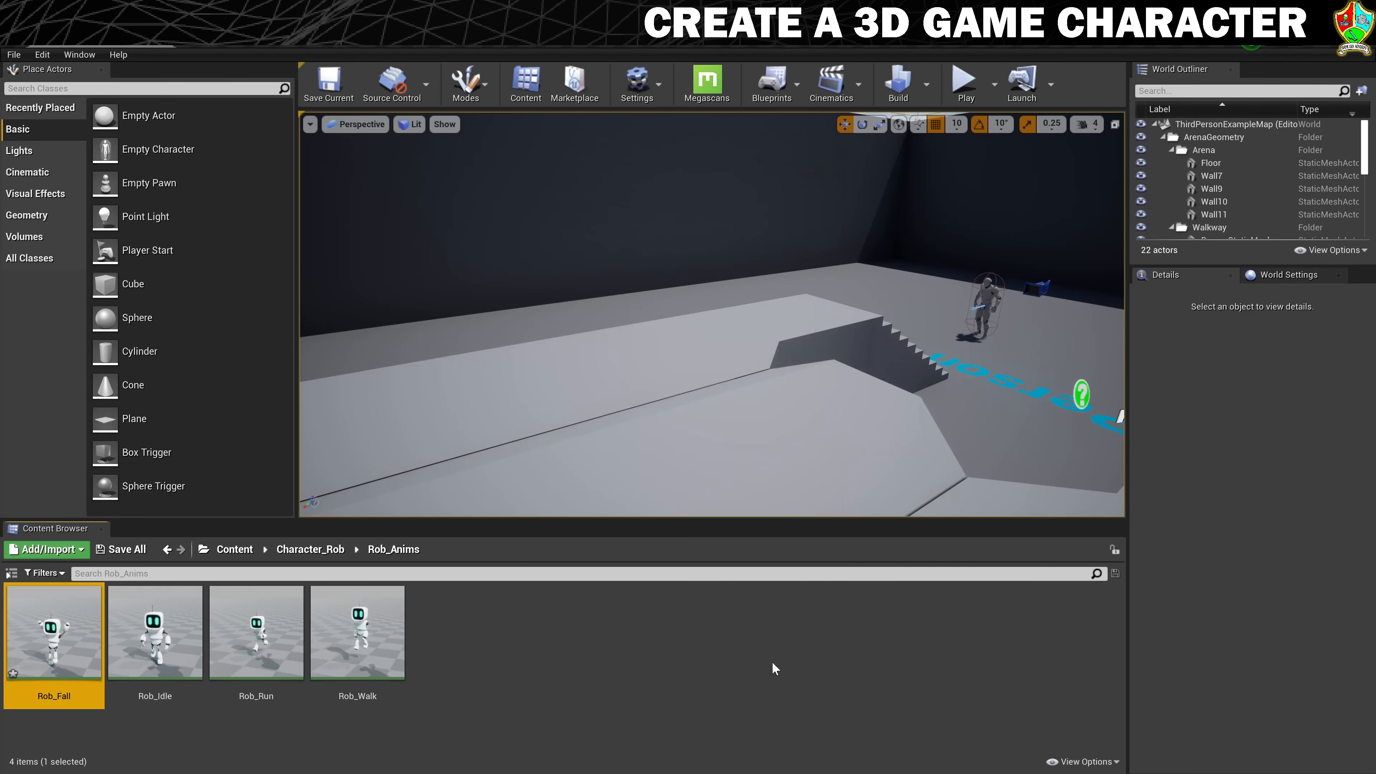
# - Open the Rob_Fall animation to preview it on the robot, save it and return to the level editor
pyautogui.doubleClick(75, 624)
pyautogui.moveTo(815, 394)
pyautogui.keyDown('alt'); pyautogui.mouseDown()
pyautogui.moveTo(709, 352)
pyautogui.moveTo(959, 331)
pyautogui.moveTo(796, 376)
pyautogui.mouseUp(); pyautogui.keyUp('alt')
pyautogui.click(16, 99)
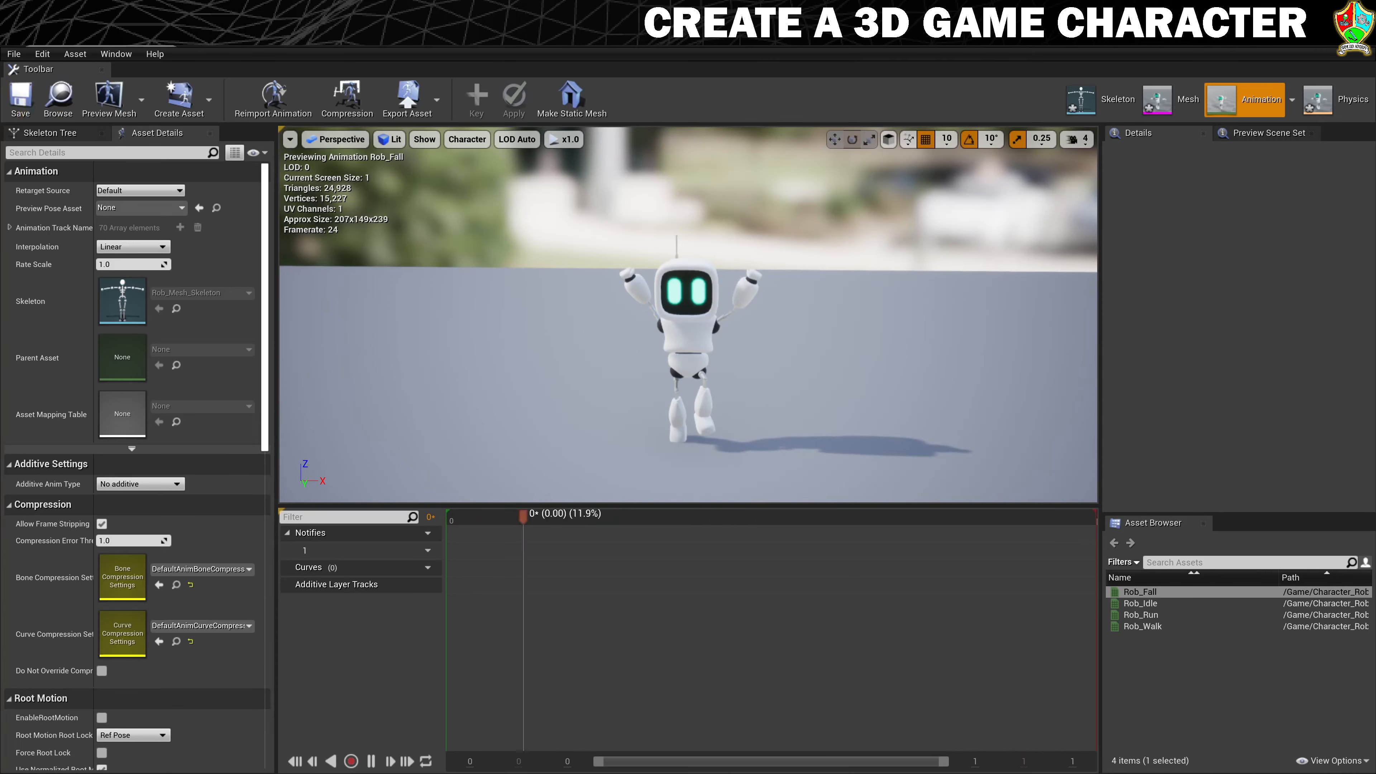
pyautogui.click(161, 44)
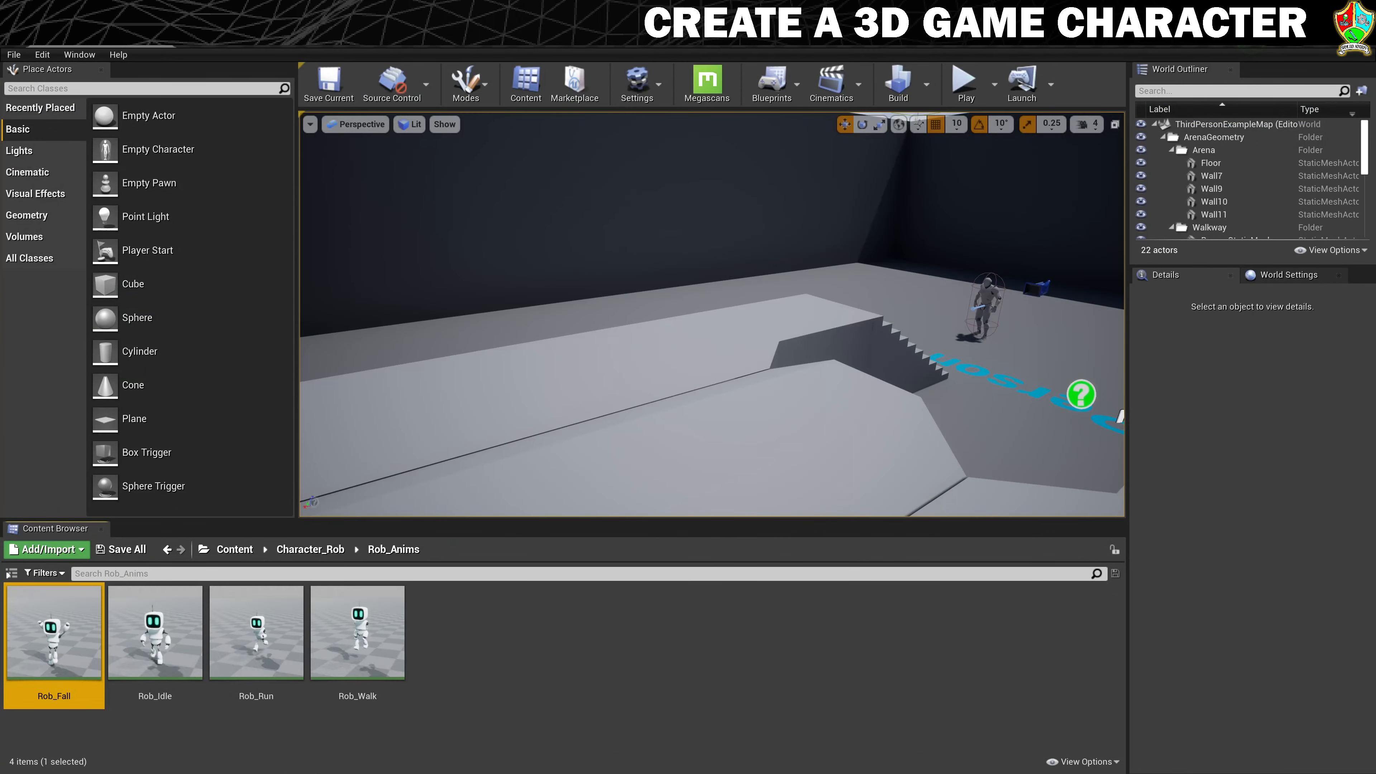